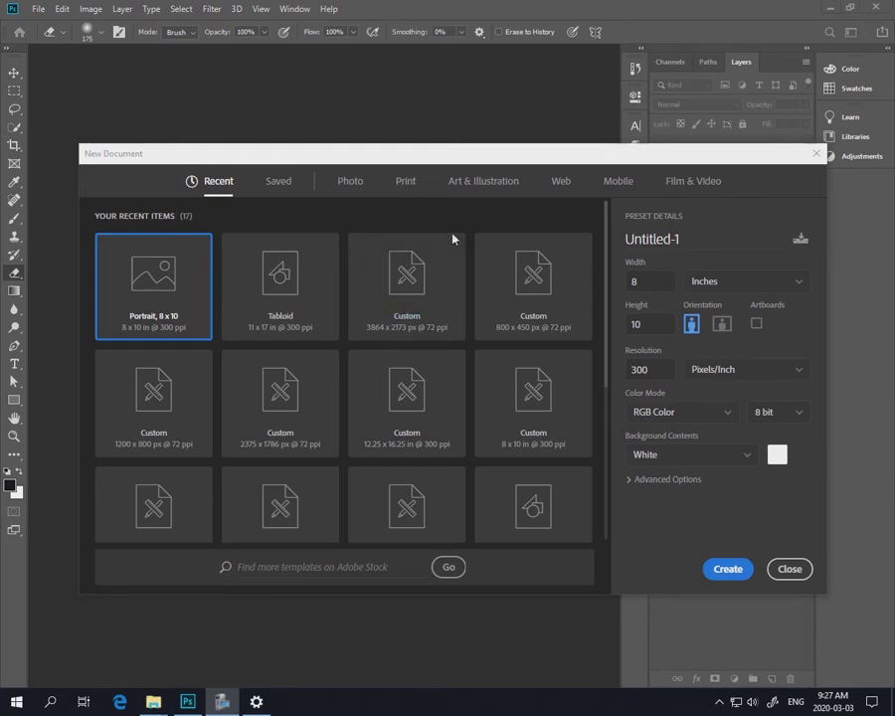
Create a new RGB document from the Photo preset Portrait, 8 x 10 inches at 300 ppi with a white background
click(355, 183)
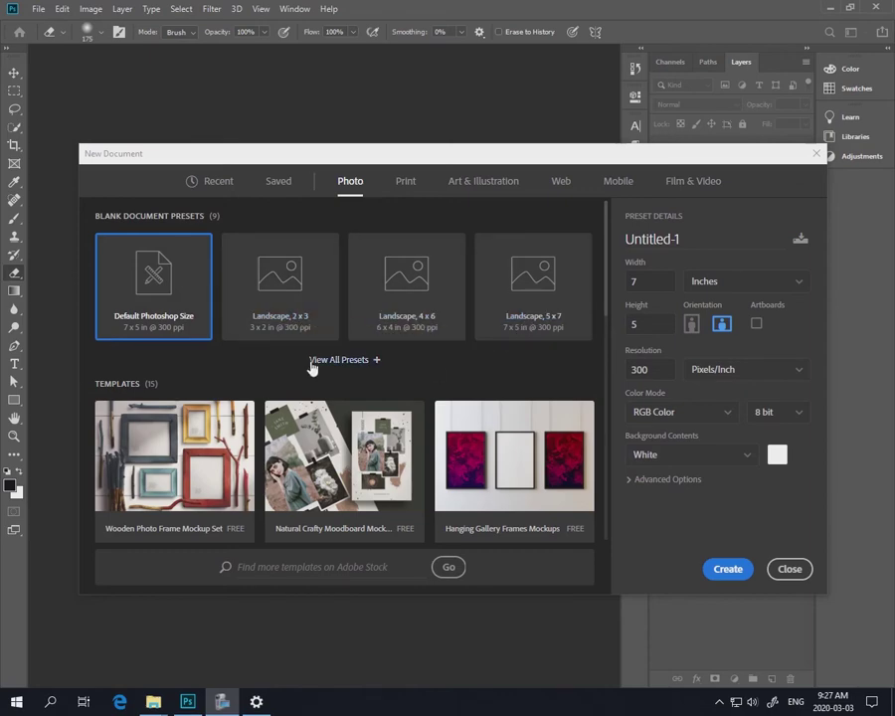
click(378, 365)
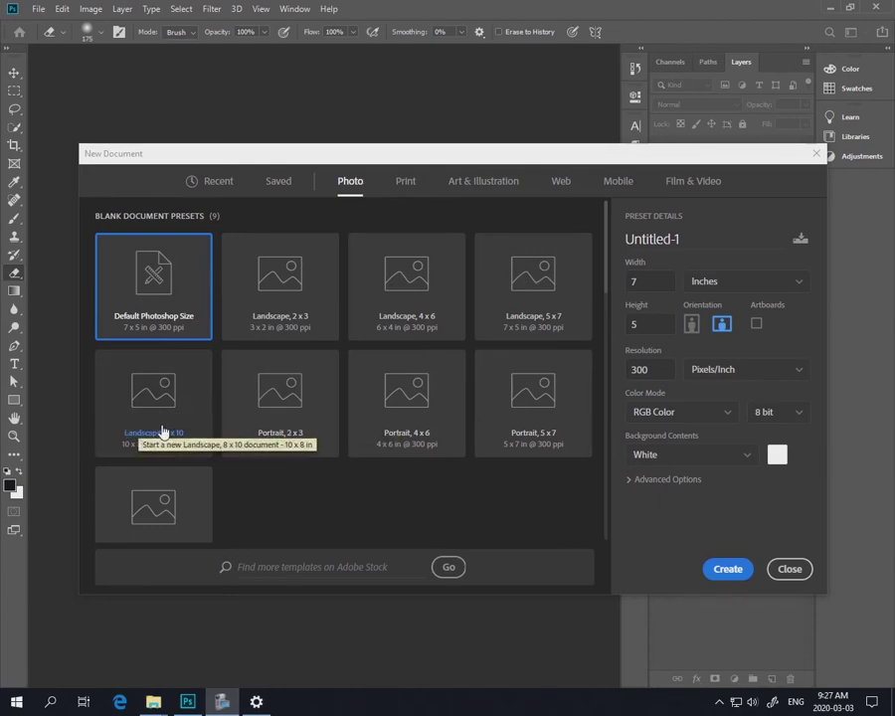
scroll(123, 429, down, 1)
click(122, 362)
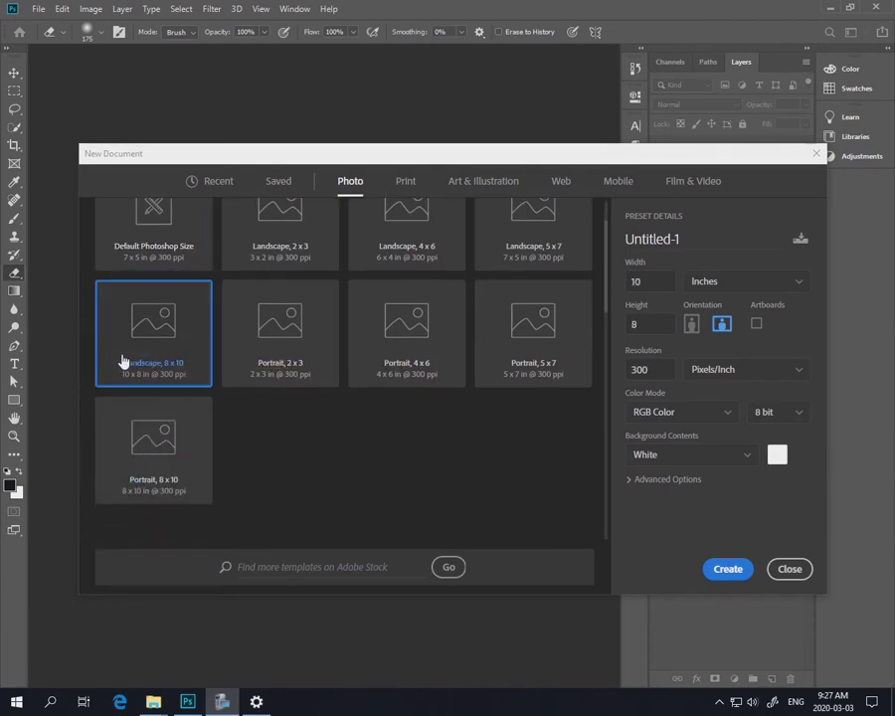
click(139, 478)
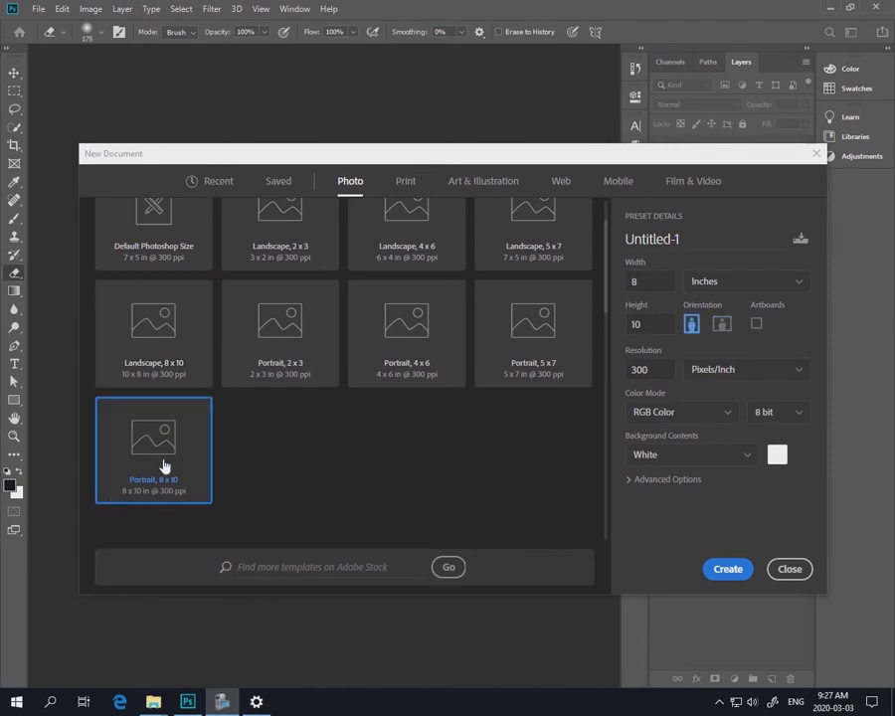
click(721, 323)
click(692, 325)
click(728, 569)
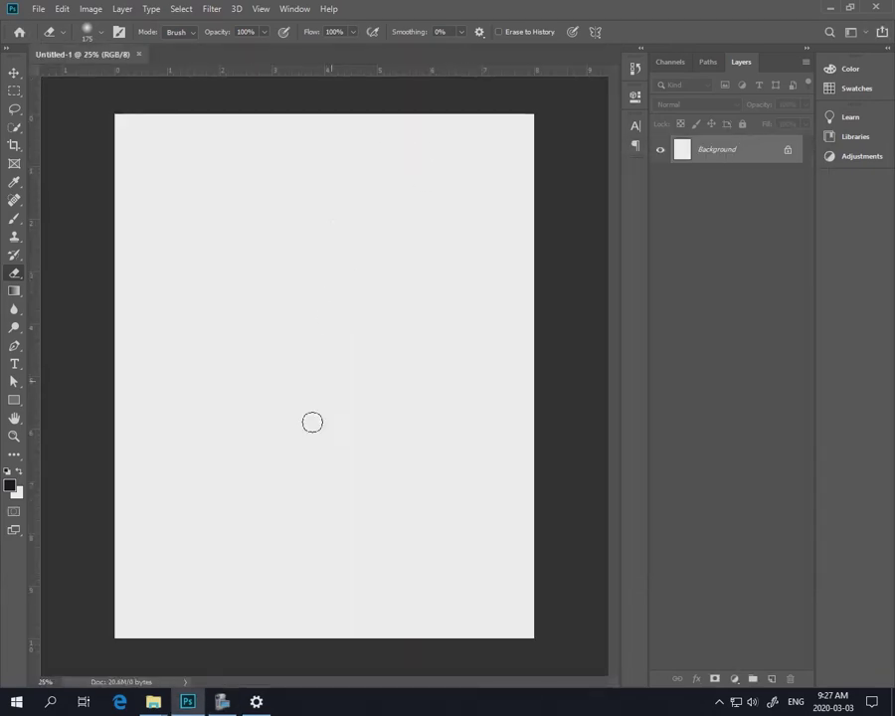
Switch to the File Explorer window showing the S2020 folder
mouse_move(154, 706)
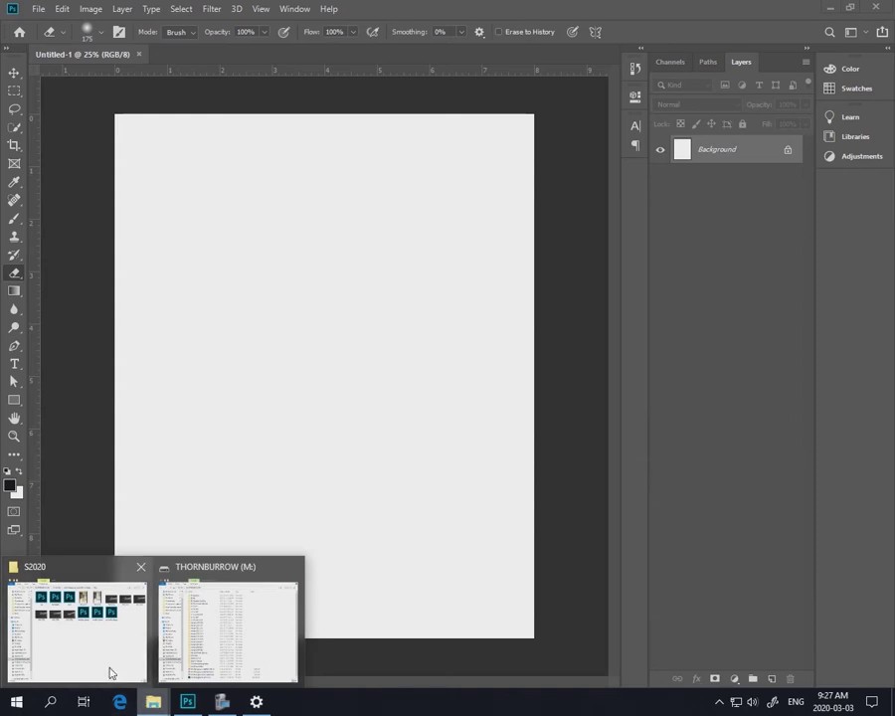
click(109, 668)
click(566, 185)
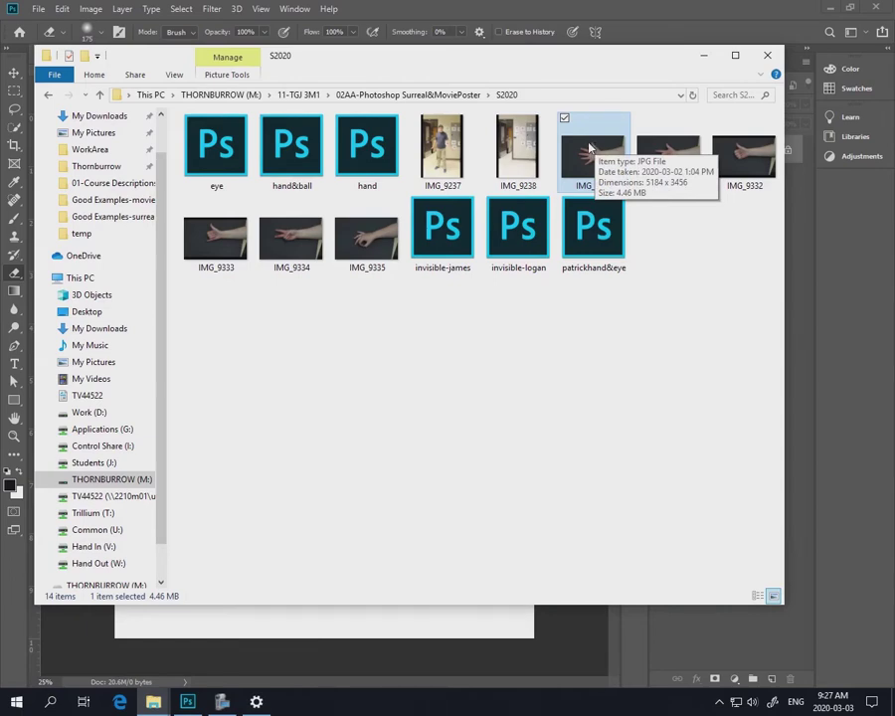
shift+click(366, 248)
click(654, 375)
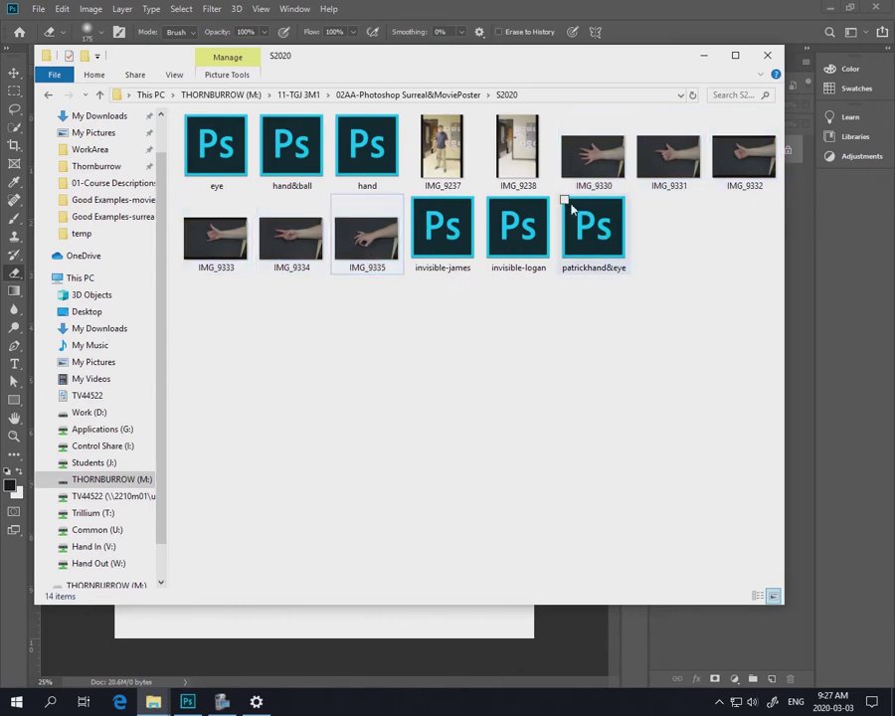
Select the six hand photos IMG_9330 to IMG_9335 and open them in Photoshop as separate documents
click(598, 159)
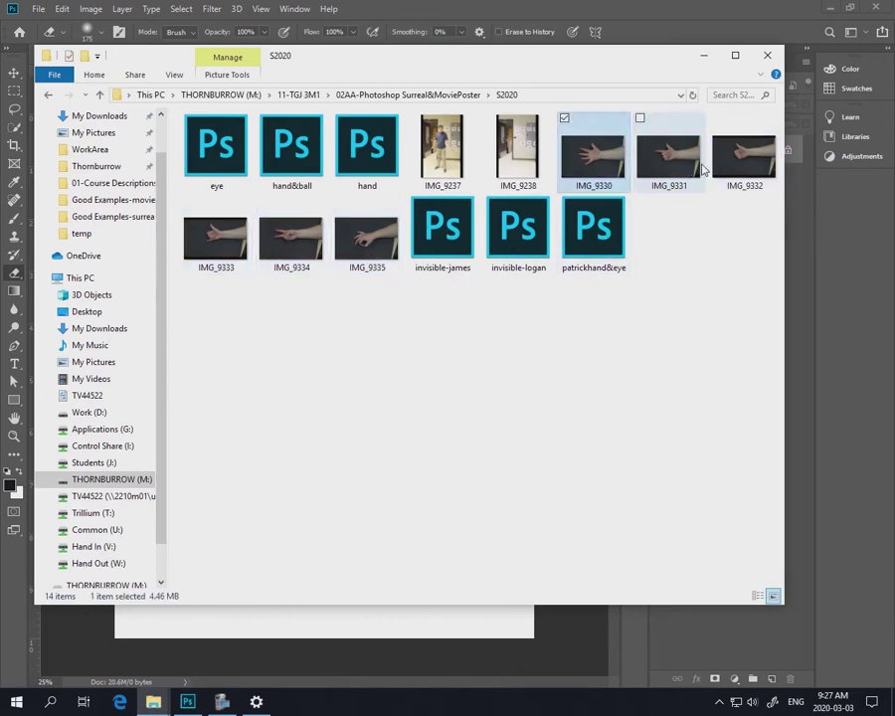
ctrl+click(743, 154)
ctrl+click(365, 238)
ctrl+click(291, 238)
ctrl+click(216, 239)
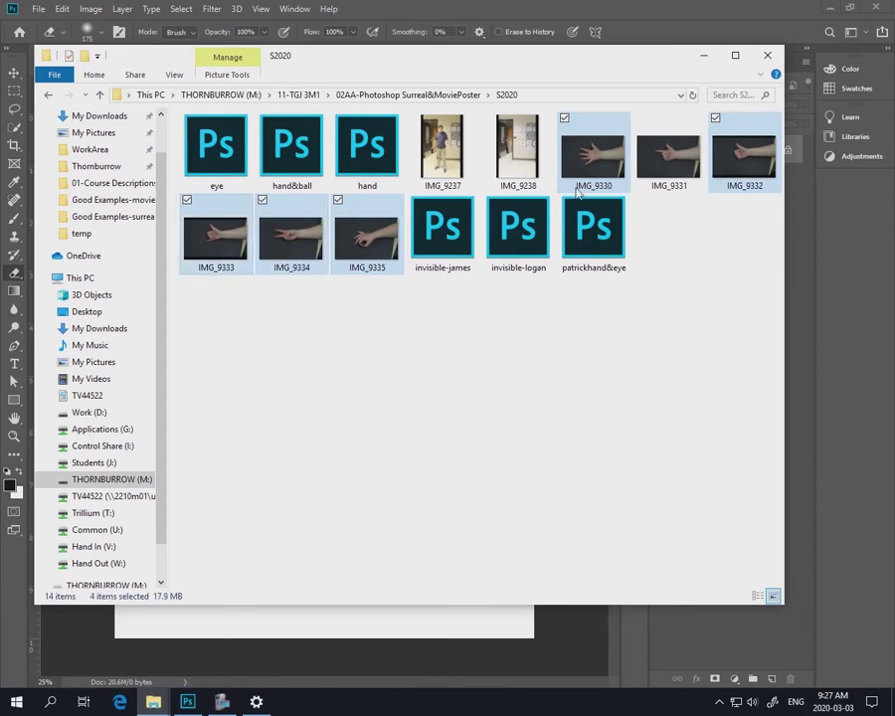
ctrl+click(668, 154)
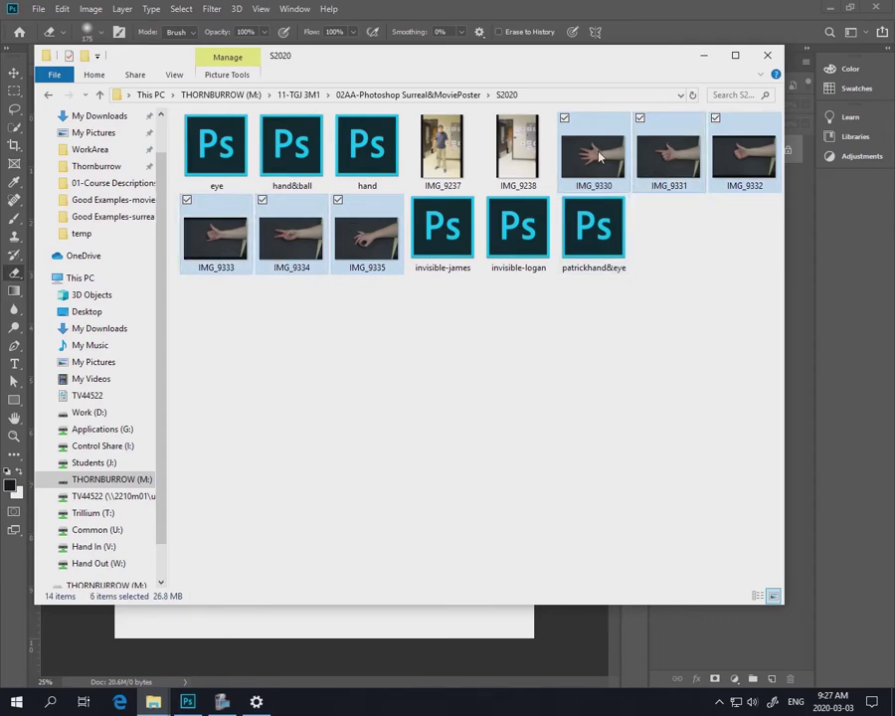
drag(598, 157, 10, 601)
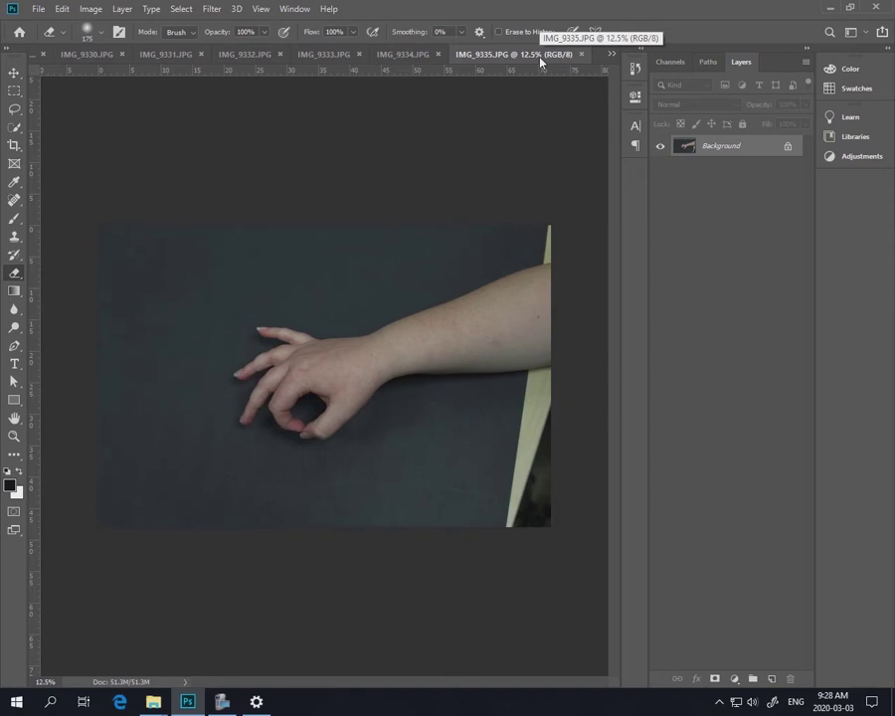
Switch to the IMG_9330.JPG document
click(87, 55)
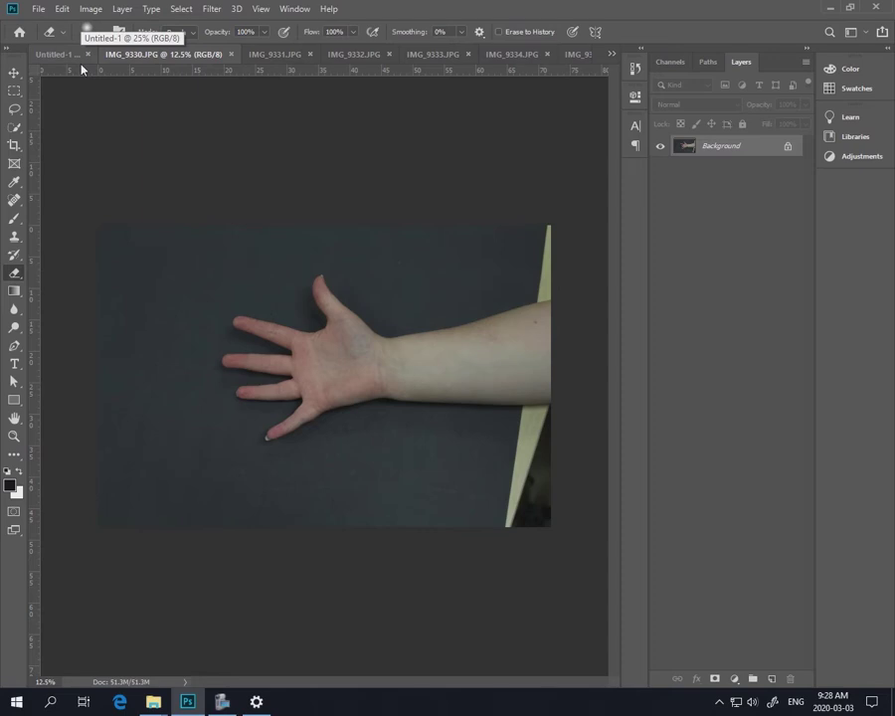
click(14, 89)
drag(150, 243, 550, 476)
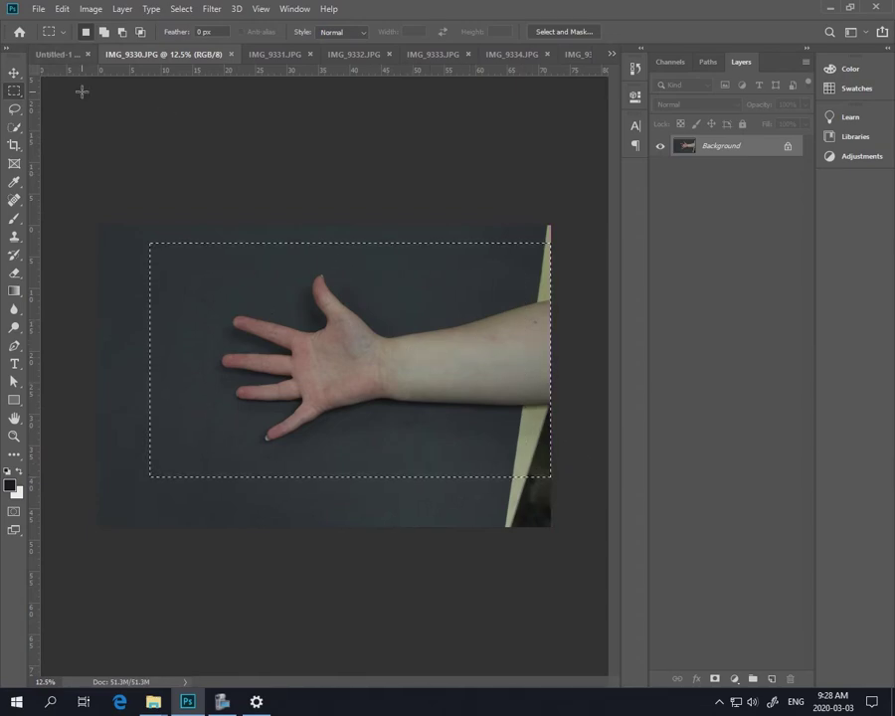
click(181, 9)
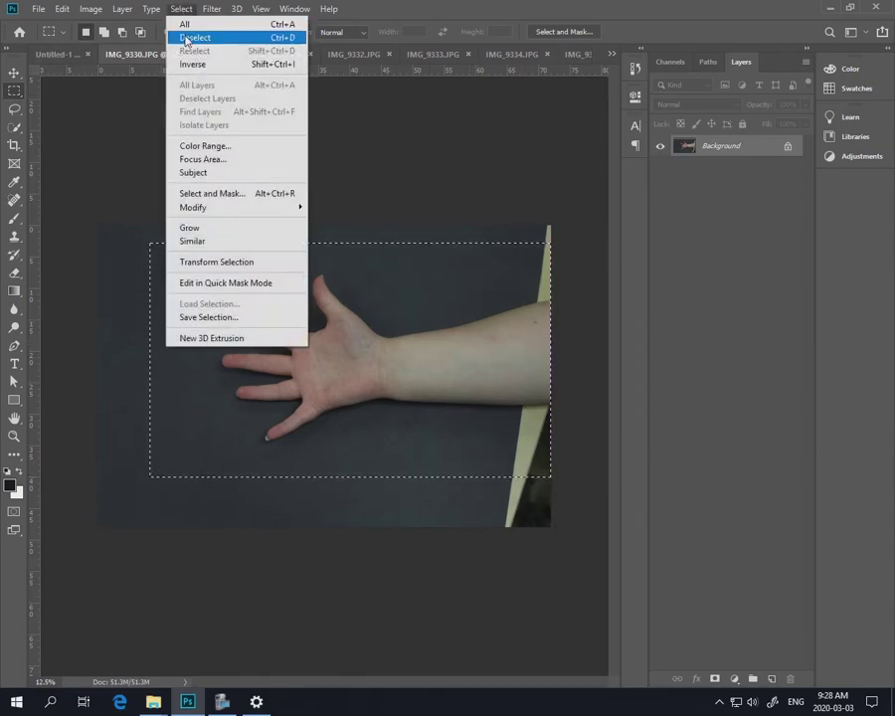
click(194, 37)
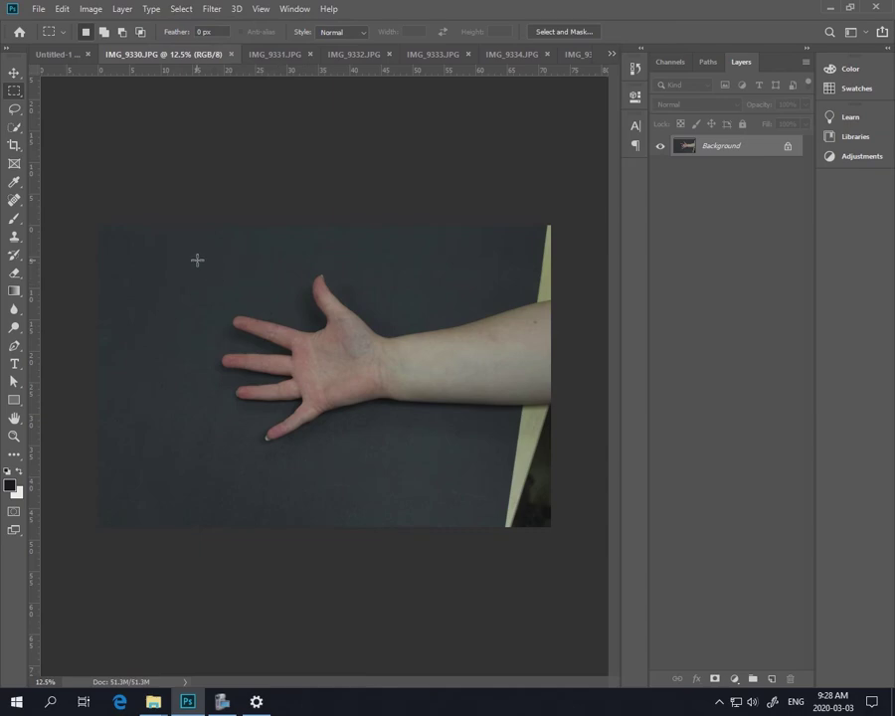
Copy the entire IMG_9330 photo, close its document, and paste it into Untitled-1
key(ctrl+a)
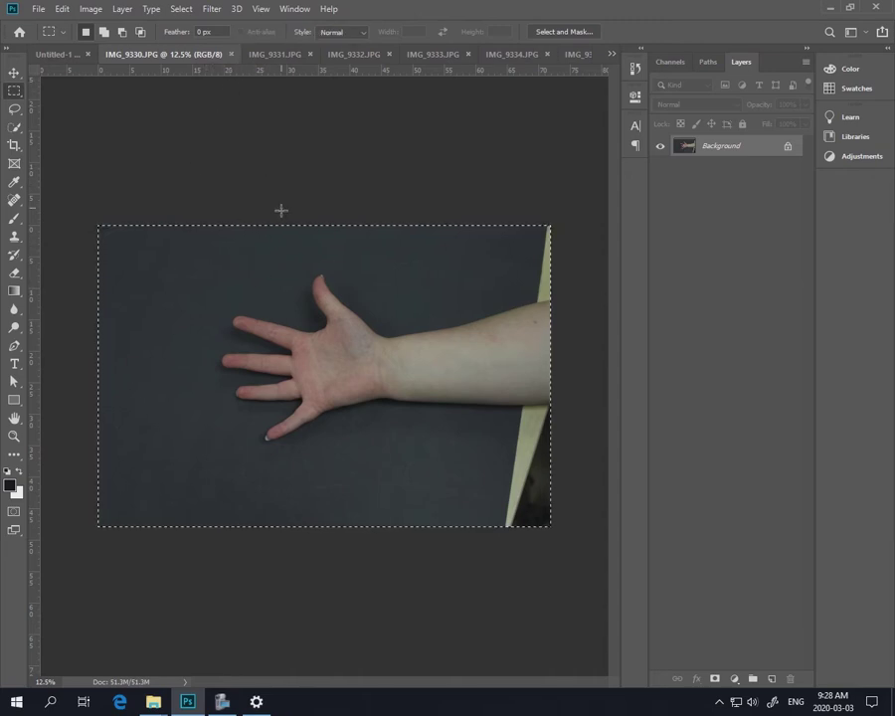
key(ctrl+w)
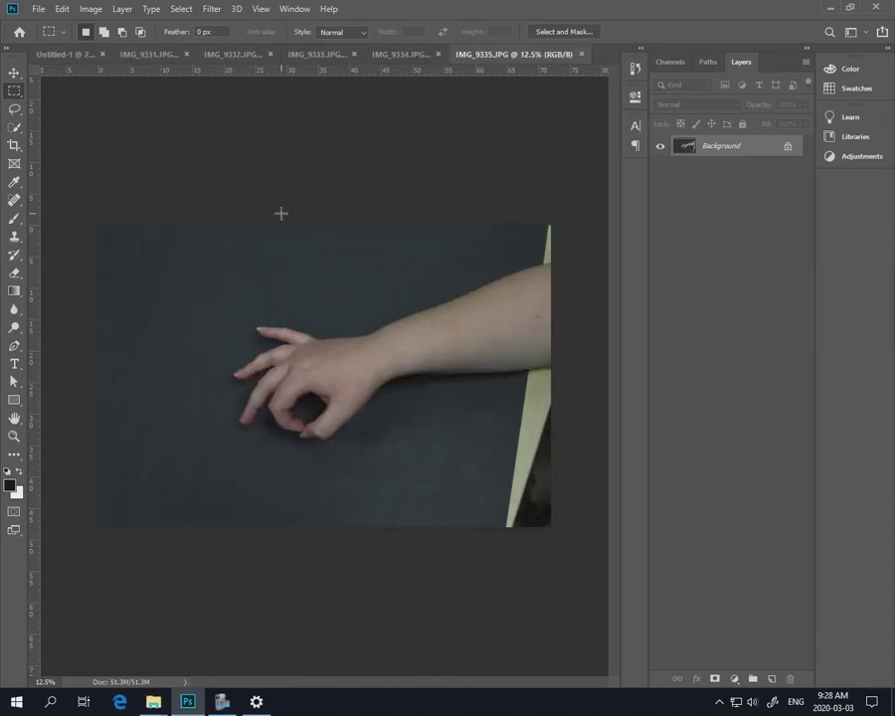
click(48, 53)
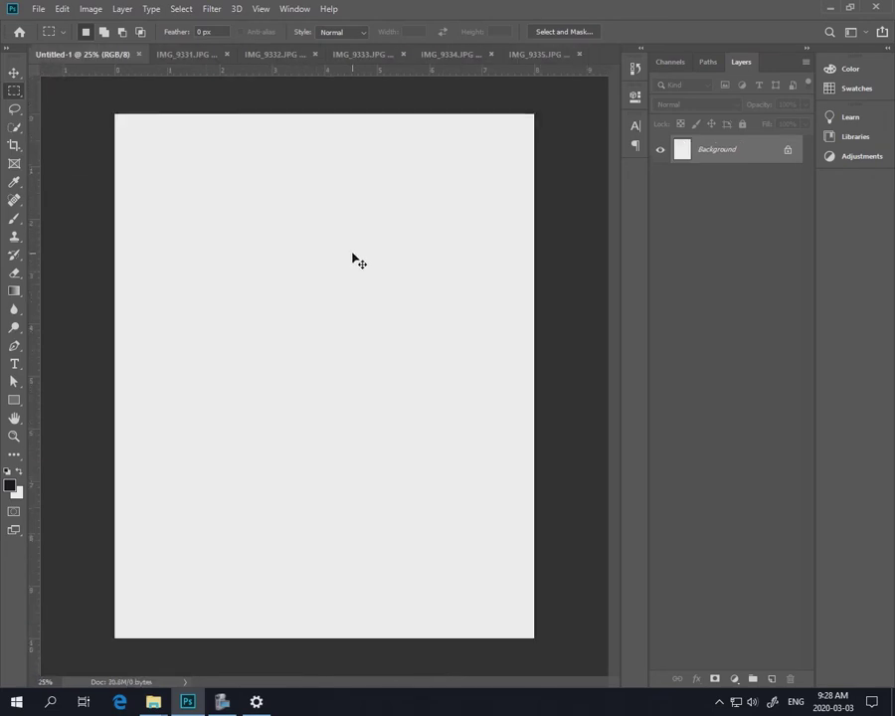
key(ctrl+v)
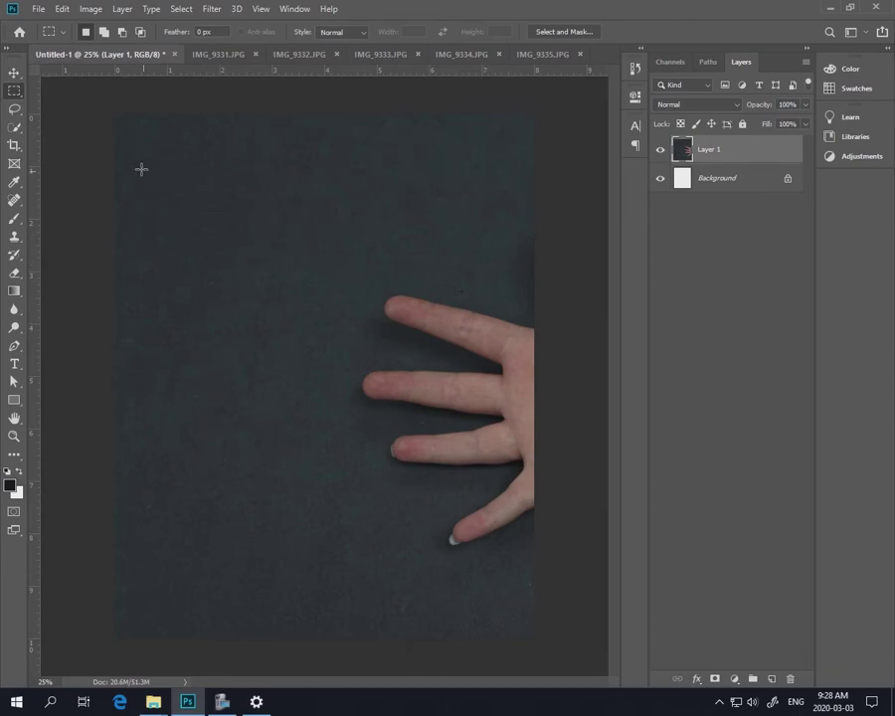
click(63, 9)
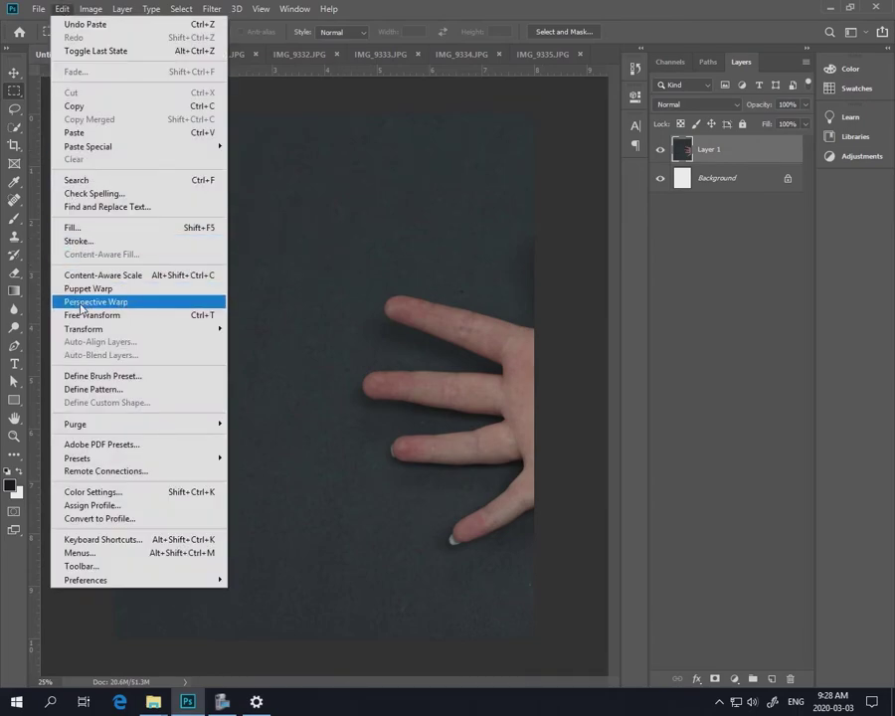
click(61, 9)
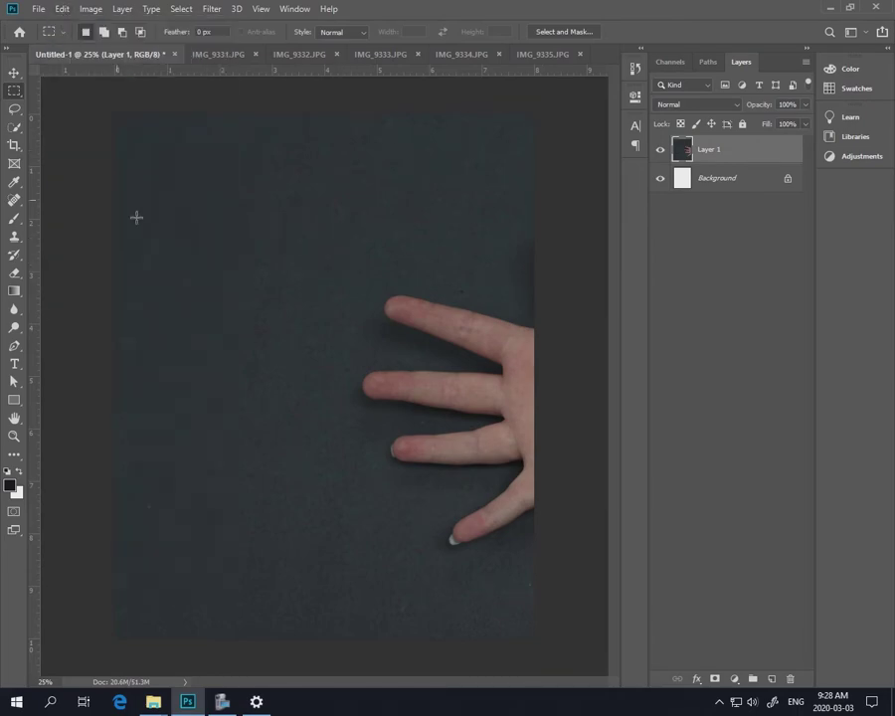
click(61, 9)
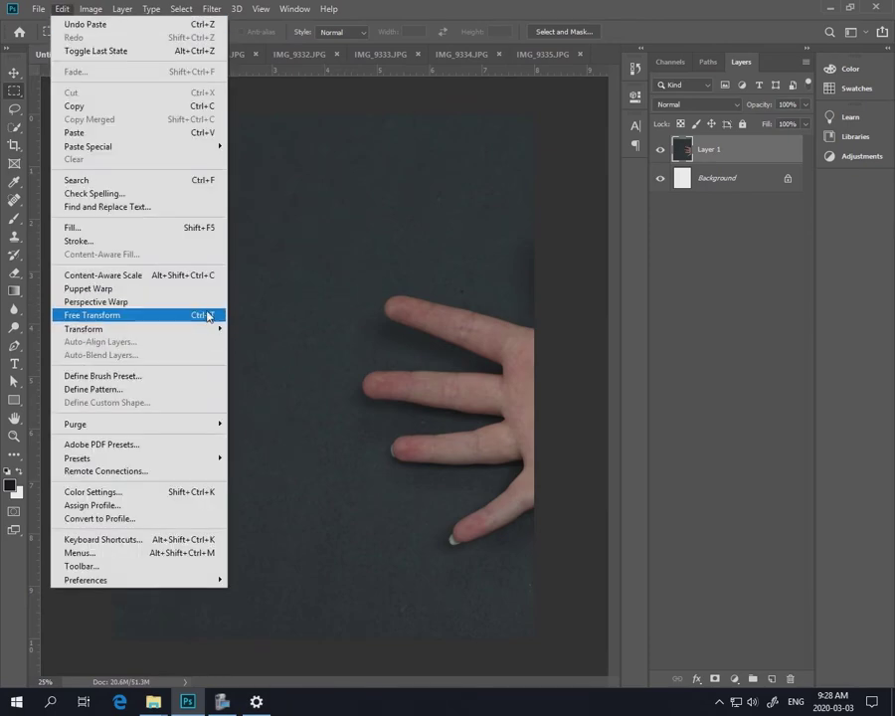
click(64, 10)
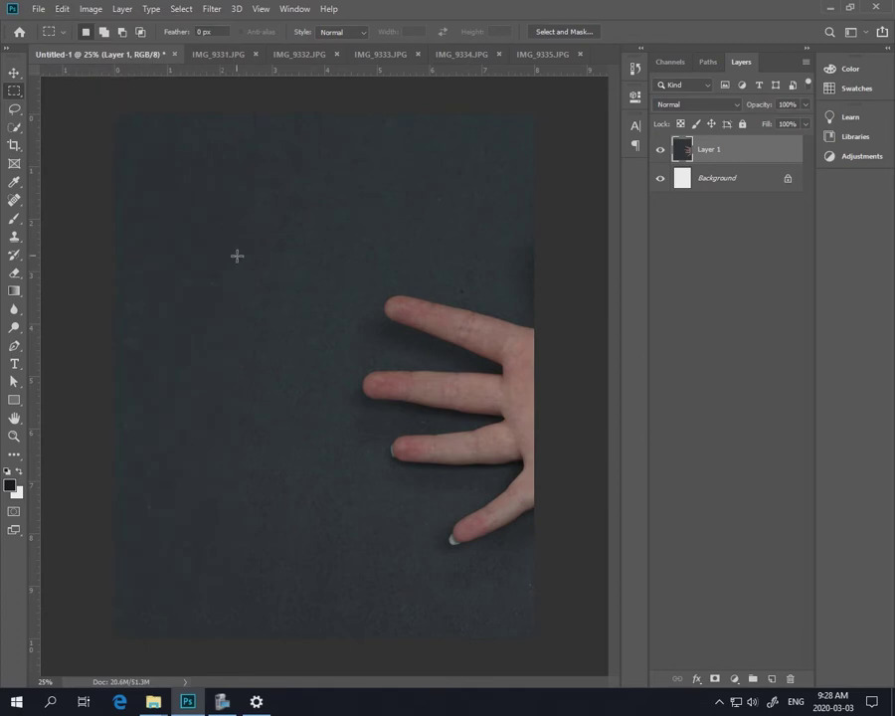
Free Transform the pasted open-hand layer: rotate it 90°, scale it to about 72% and position it to fill the portrait canvas
key(ctrl+t)
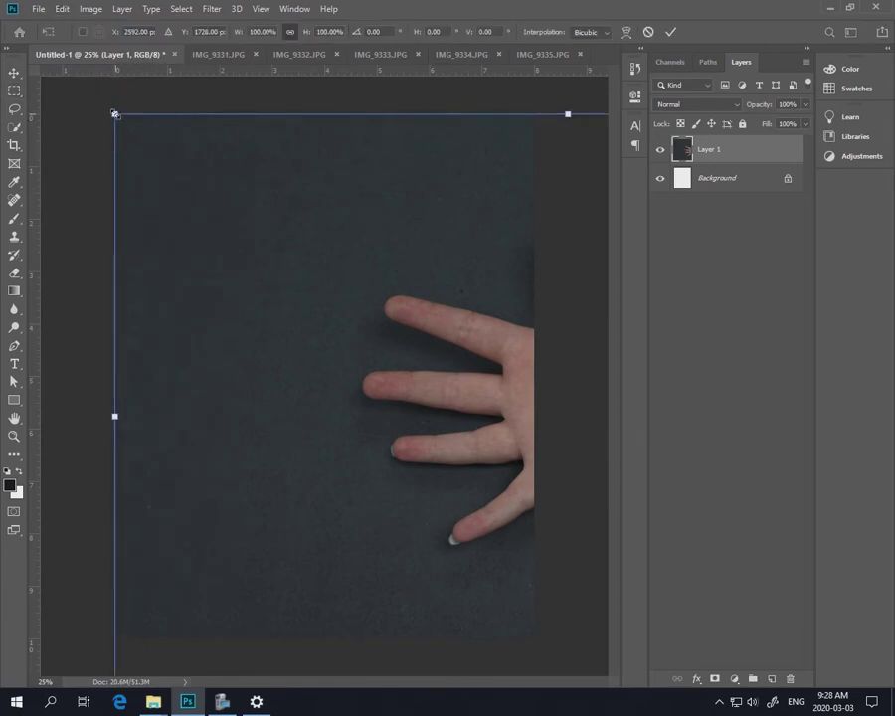
drag(114, 114, 293, 313)
drag(458, 423, 220, 432)
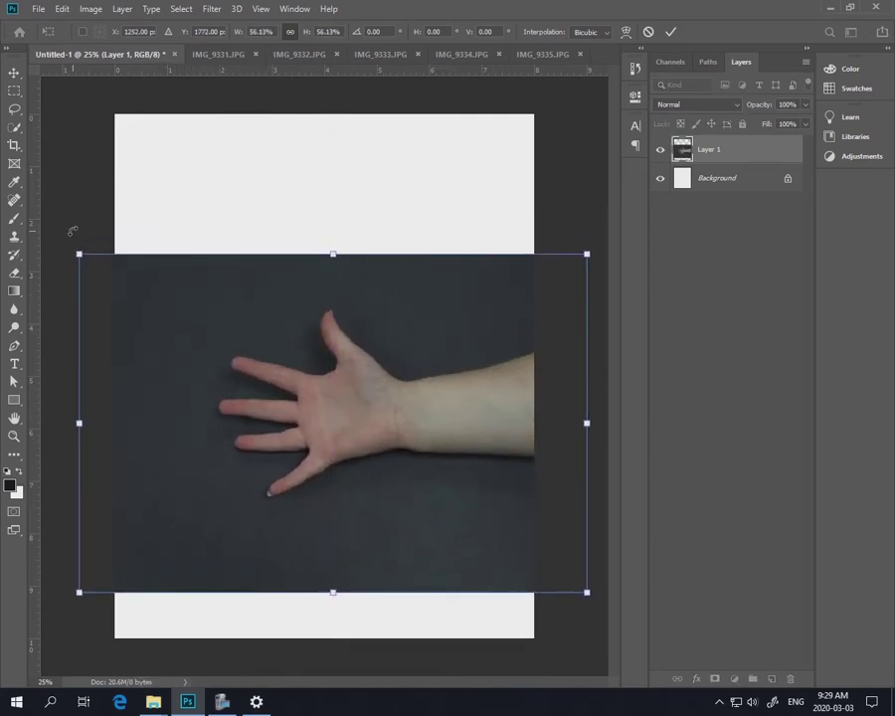
drag(72, 231, 434, 268)
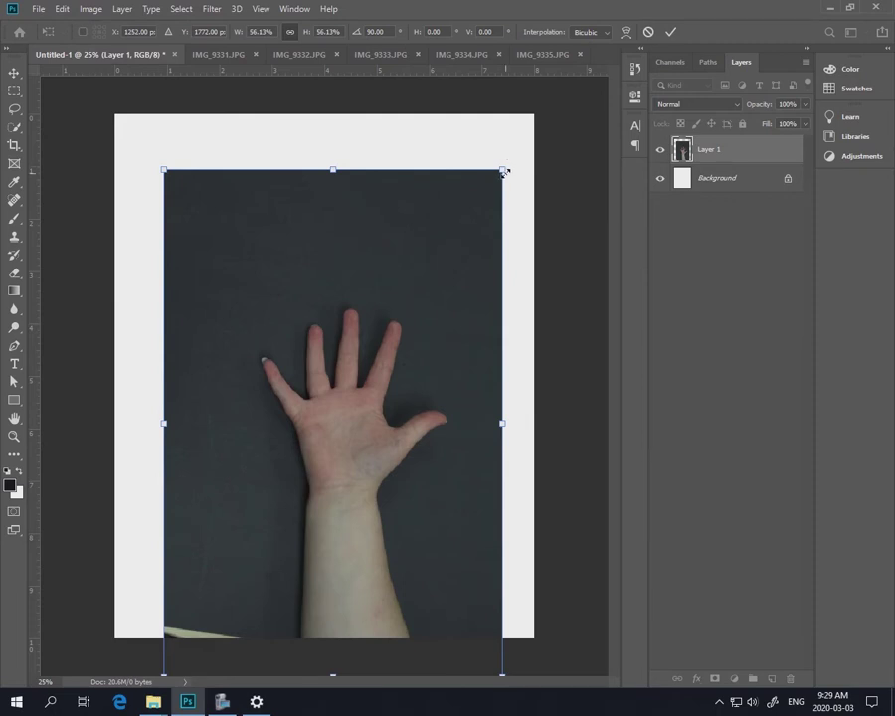
drag(502, 171, 553, 98)
drag(426, 346, 415, 311)
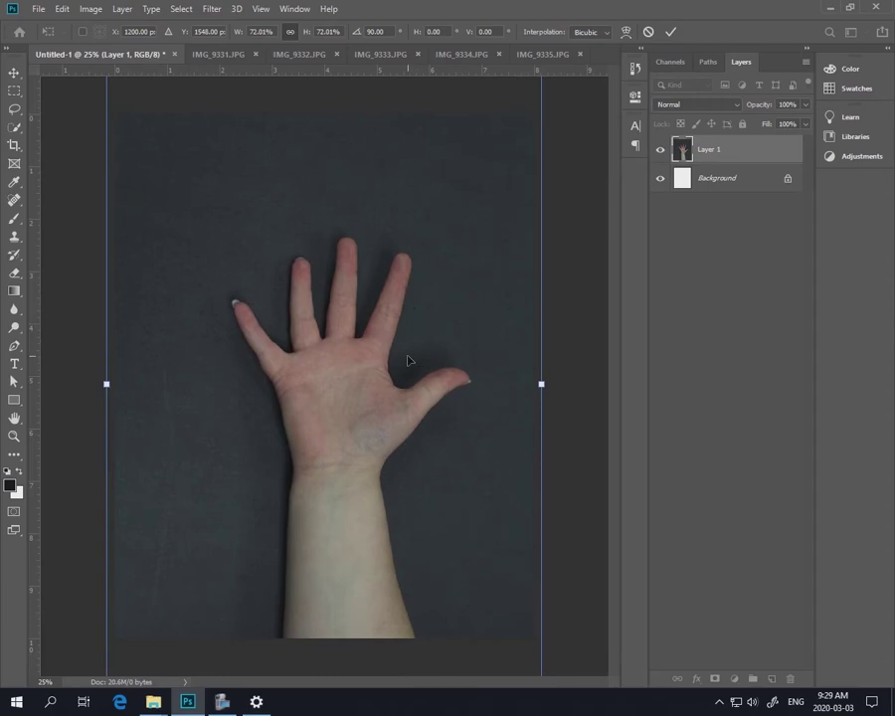
key(Return)
key(m)
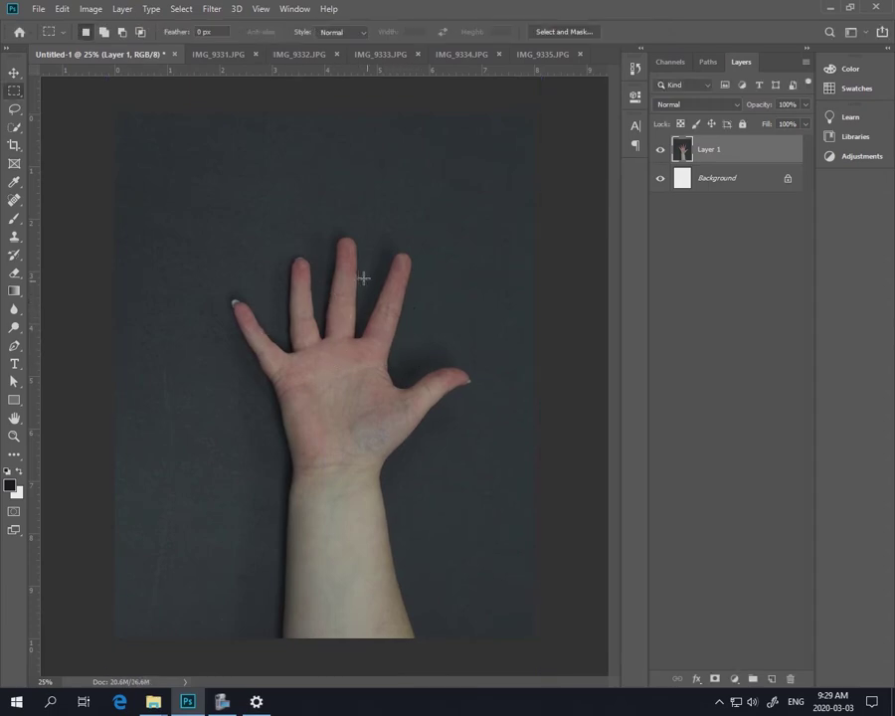
Copy a loose Lasso selection around the pointing hand and forearm in IMG_9331, and close that document
click(226, 55)
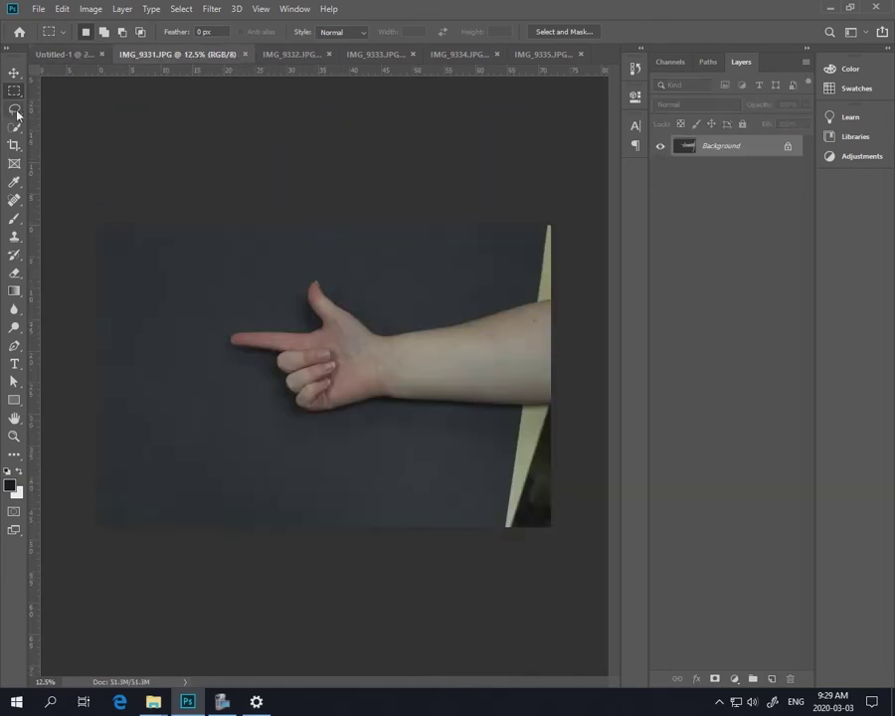
key(l)
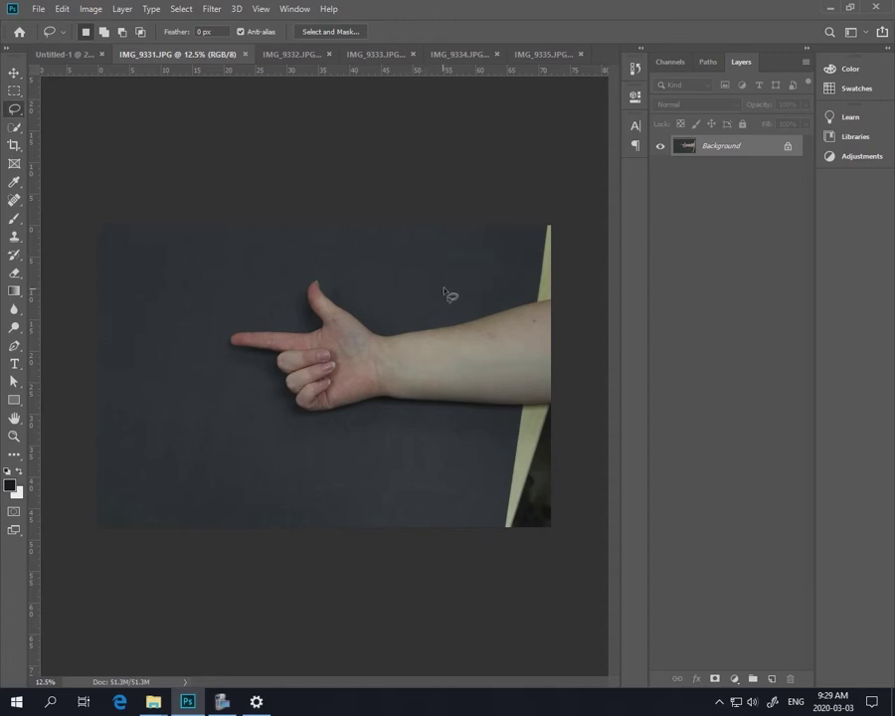
mouse_move(361, 282)
mouse_down()
mouse_move(266, 264)
mouse_move(219, 279)
mouse_move(177, 337)
mouse_move(225, 444)
mouse_move(496, 449)
mouse_move(509, 285)
mouse_up()
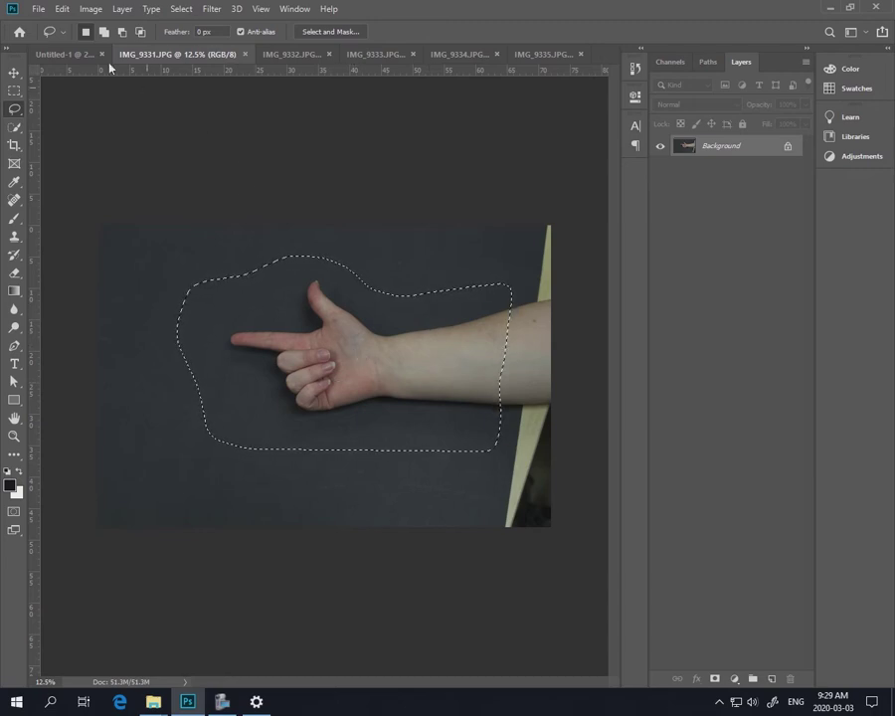
click(61, 10)
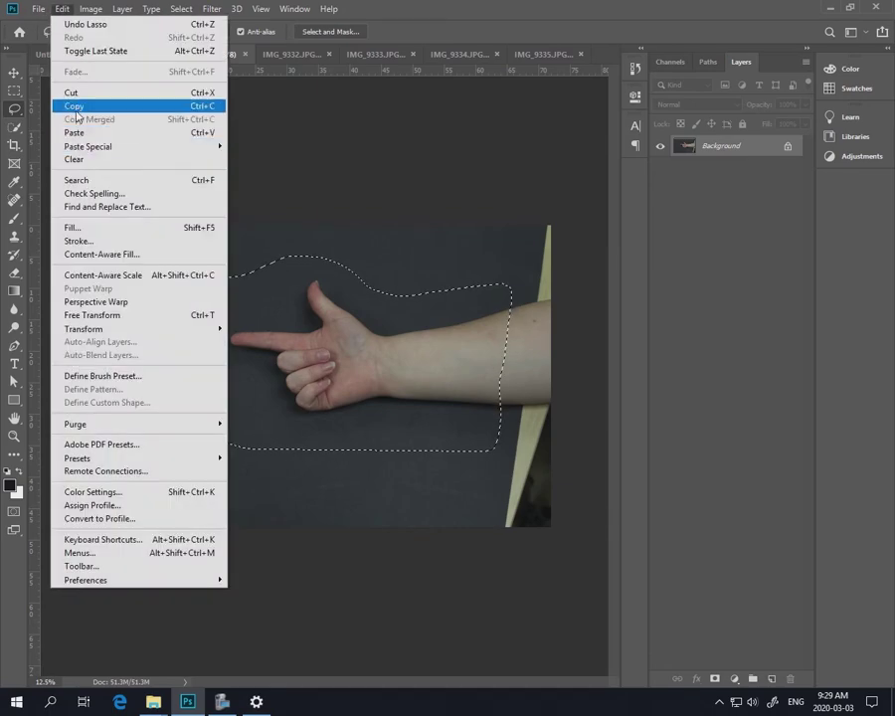
click(72, 104)
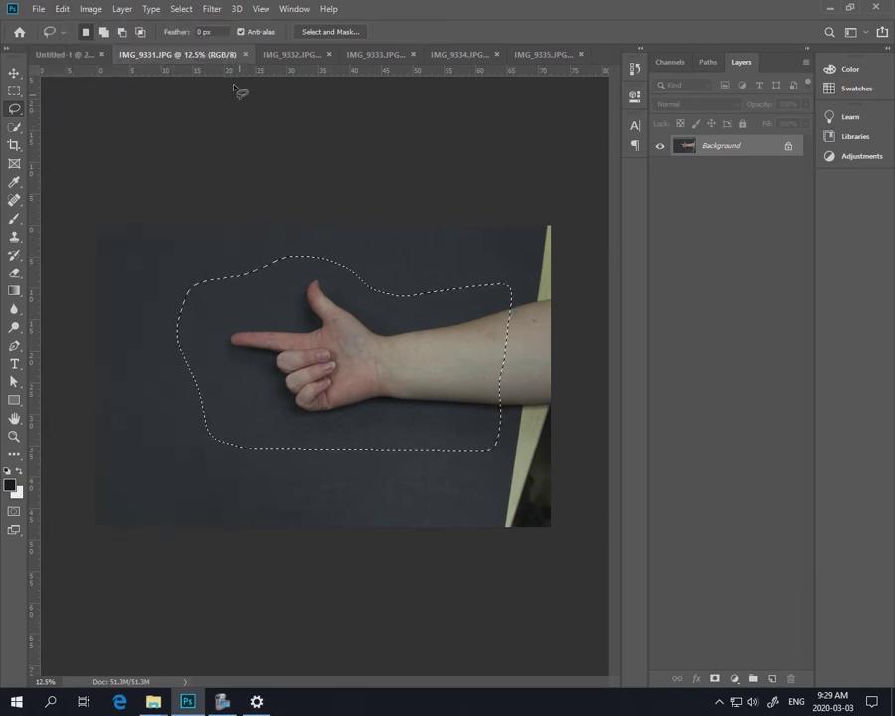
click(246, 55)
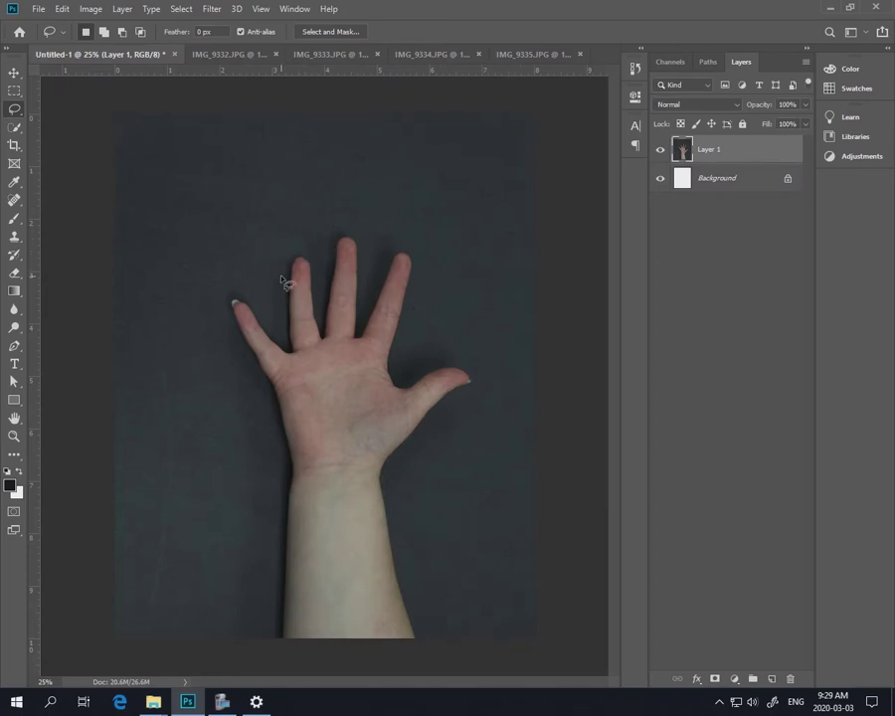
Paste the copied pointing hand as a new layer, scale it down and move it over the open hand's palm
key(ctrl+v)
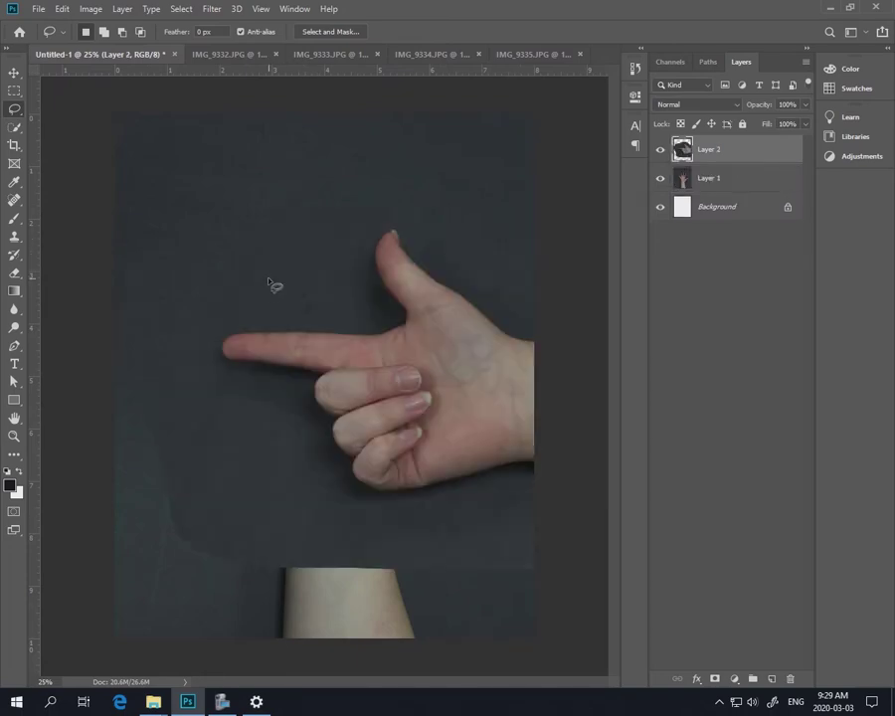
click(15, 74)
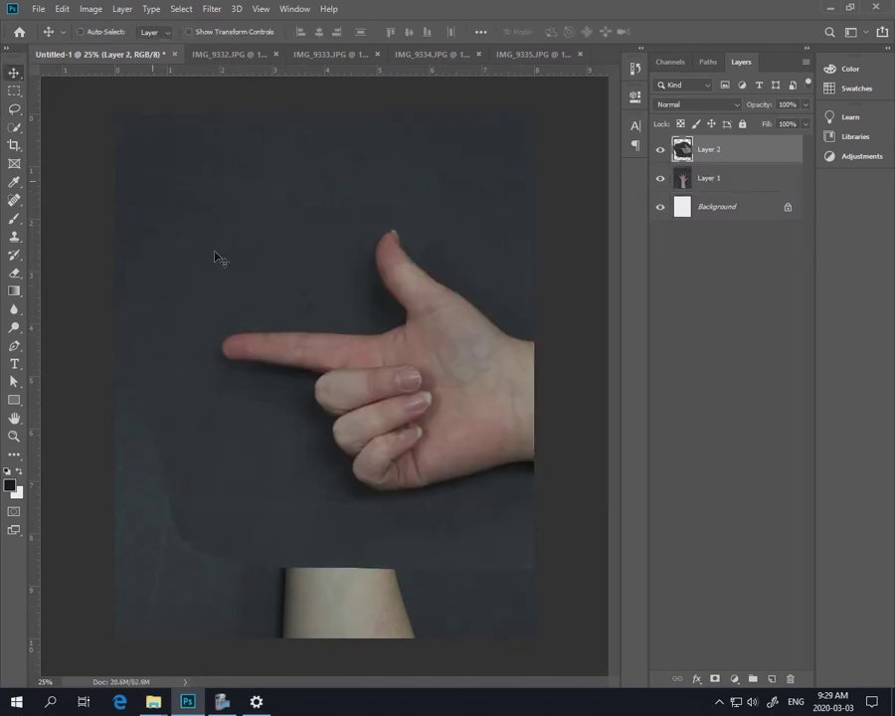
key(ctrl+t)
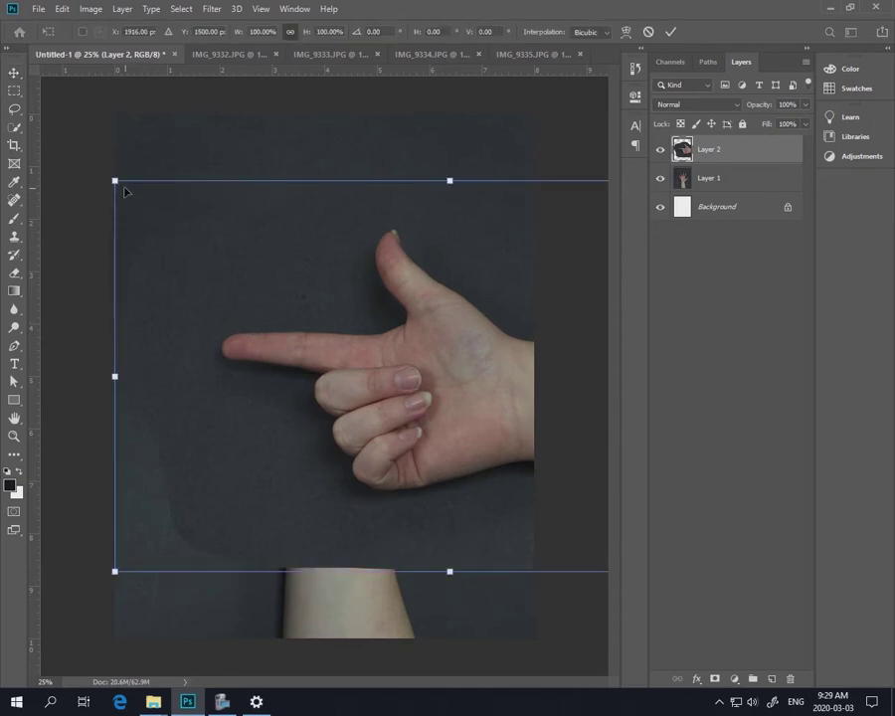
drag(115, 180, 184, 149)
key(Return)
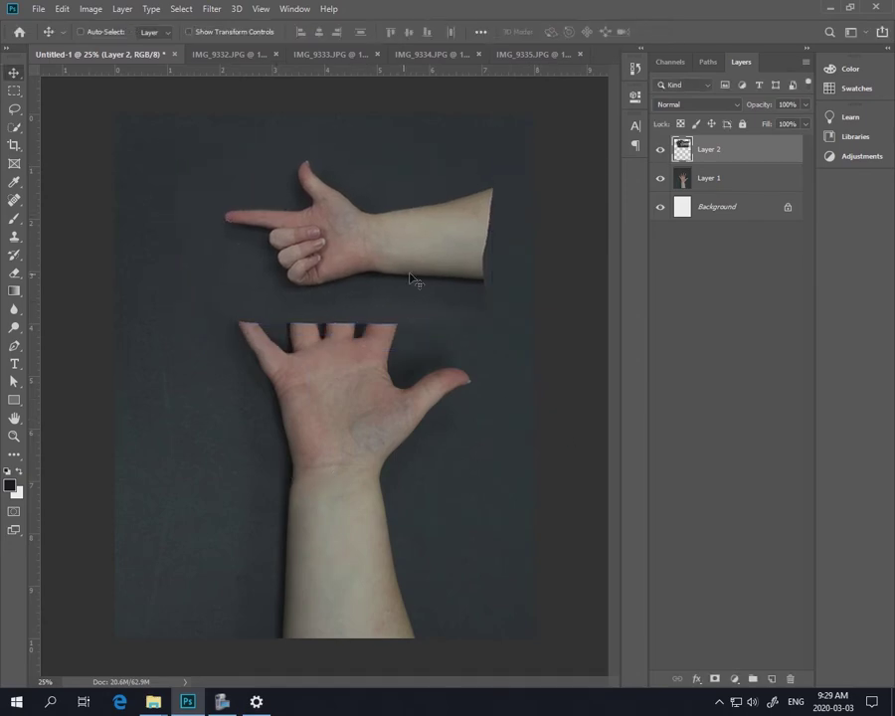
drag(402, 256, 342, 444)
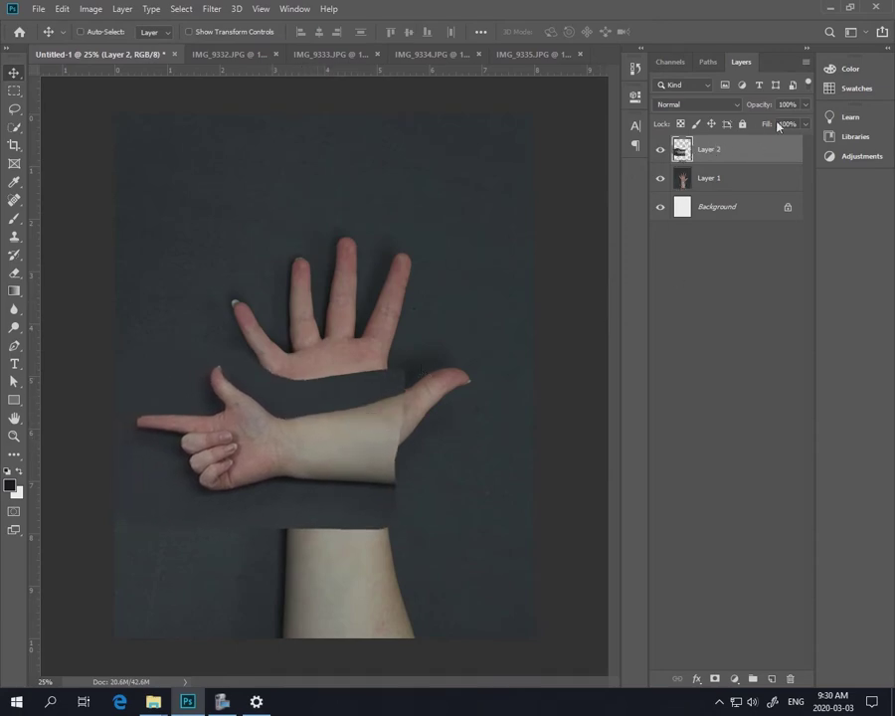
Lower the pointing-hand layer's opacity to 49%, rotate it 99° so it points upward, and move it over the open hand's index finger
click(803, 104)
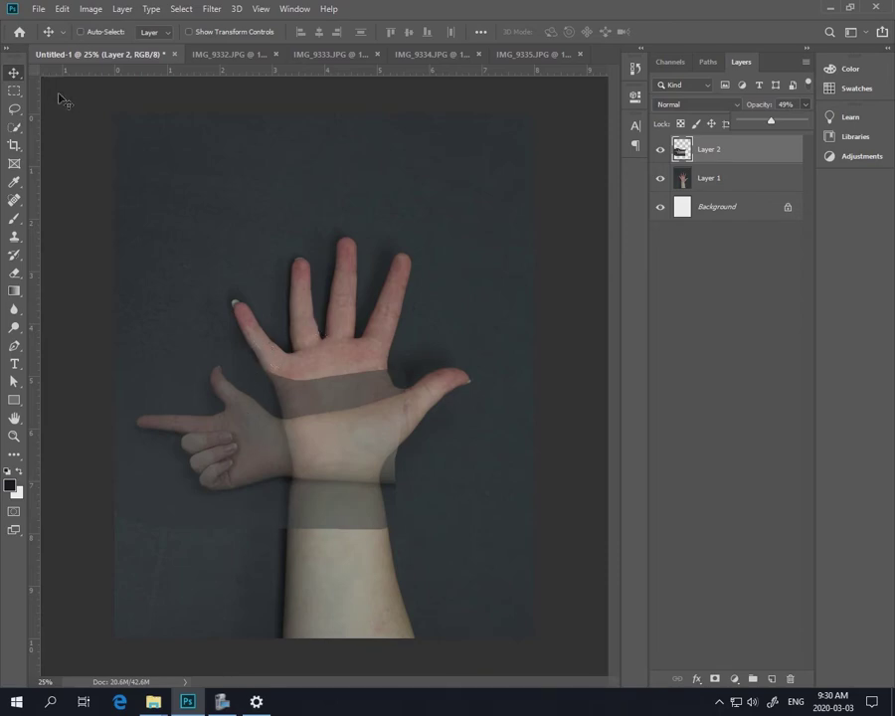
key(ctrl+t)
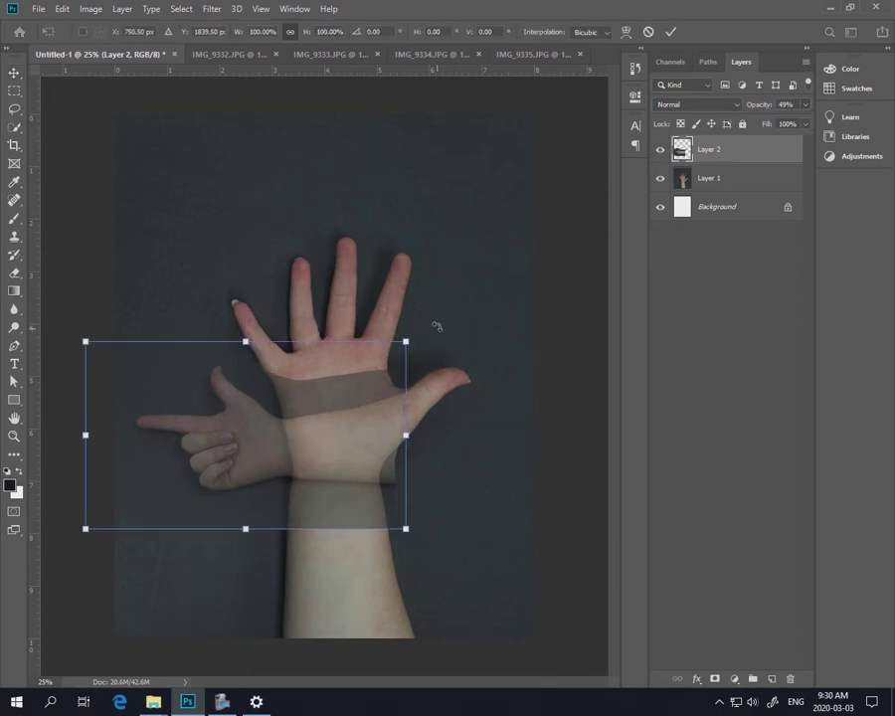
drag(435, 323, 304, 599)
drag(187, 563, 353, 358)
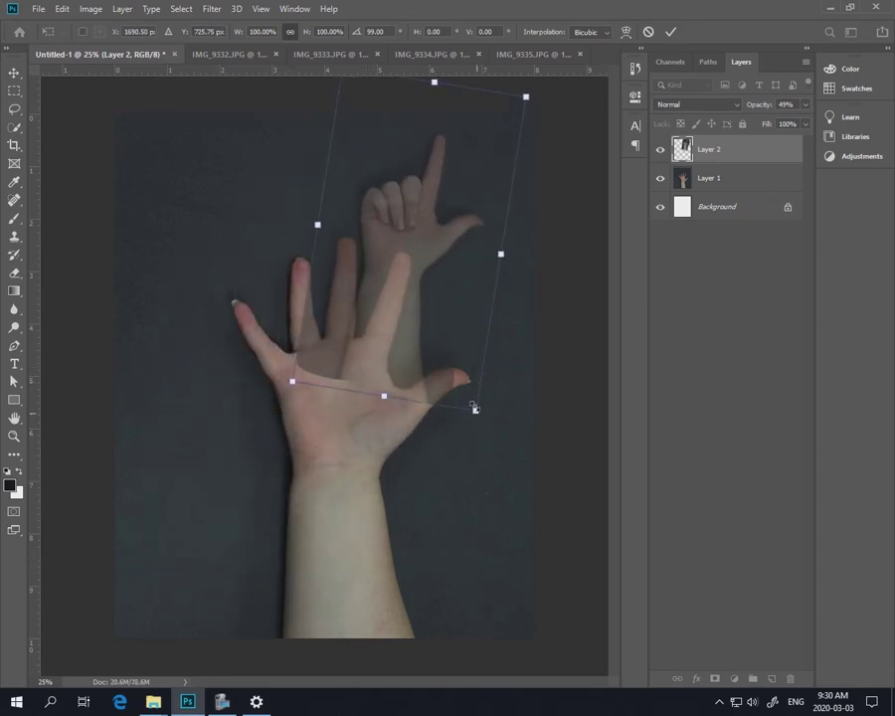
Scale the pointing hand to about 36% and rotate it to about 109.7° so its forearm follows the index finger
drag(475, 414, 412, 255)
drag(371, 219, 405, 280)
drag(415, 338, 471, 439)
drag(406, 177, 453, 583)
drag(474, 633, 392, 427)
drag(295, 369, 329, 511)
drag(457, 611, 412, 633)
drag(310, 487, 330, 511)
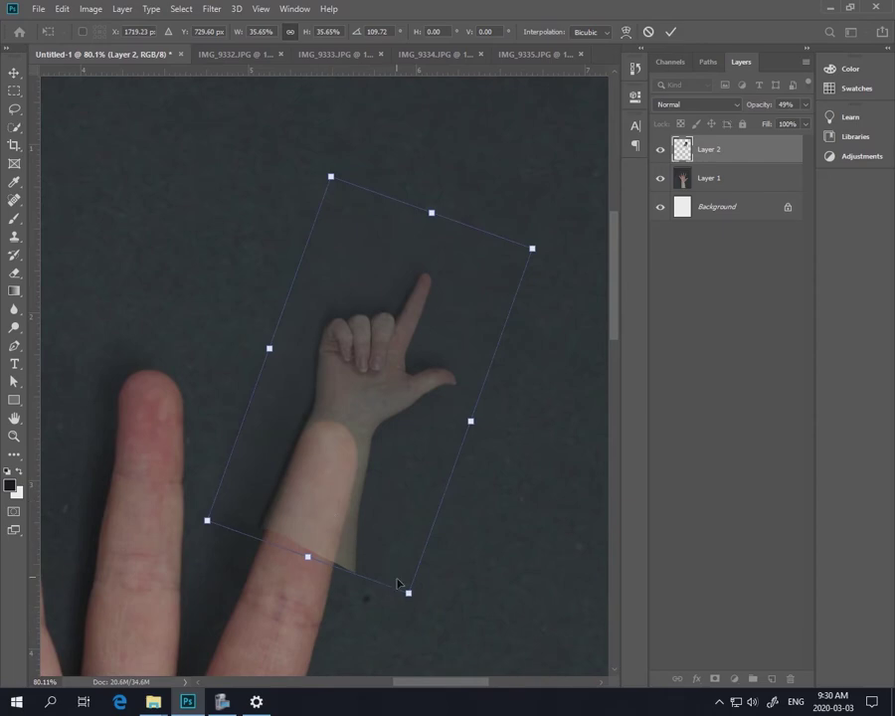
Scale the pointing hand to about 29.6%, align its wrist with the index fingertip, apply the transform and restore the layer's opacity to 100%
drag(405, 590, 387, 526)
drag(360, 483, 358, 506)
drag(394, 559, 392, 549)
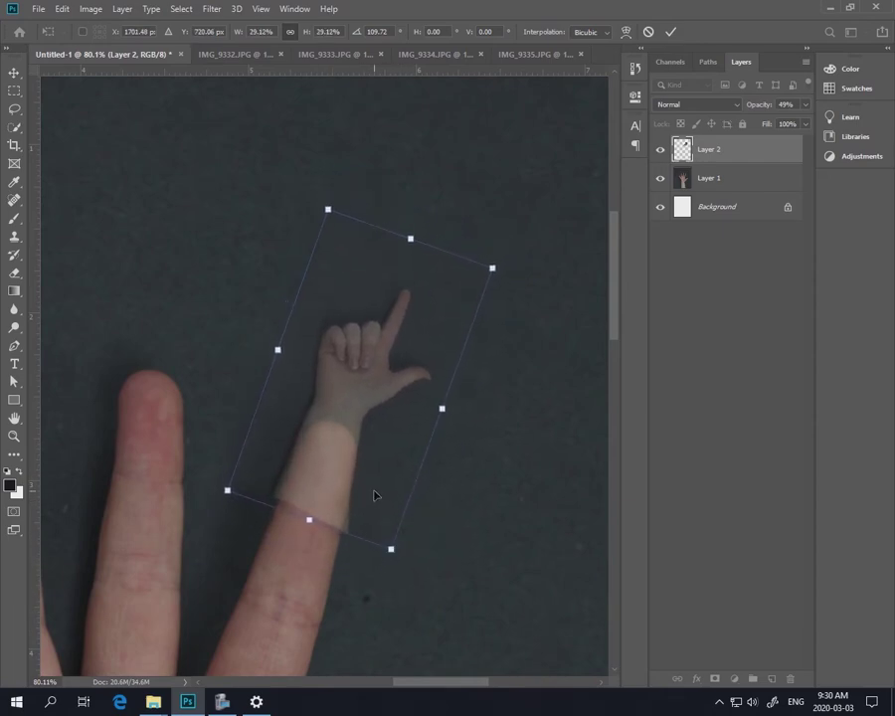
drag(376, 493, 374, 506)
drag(389, 559, 375, 530)
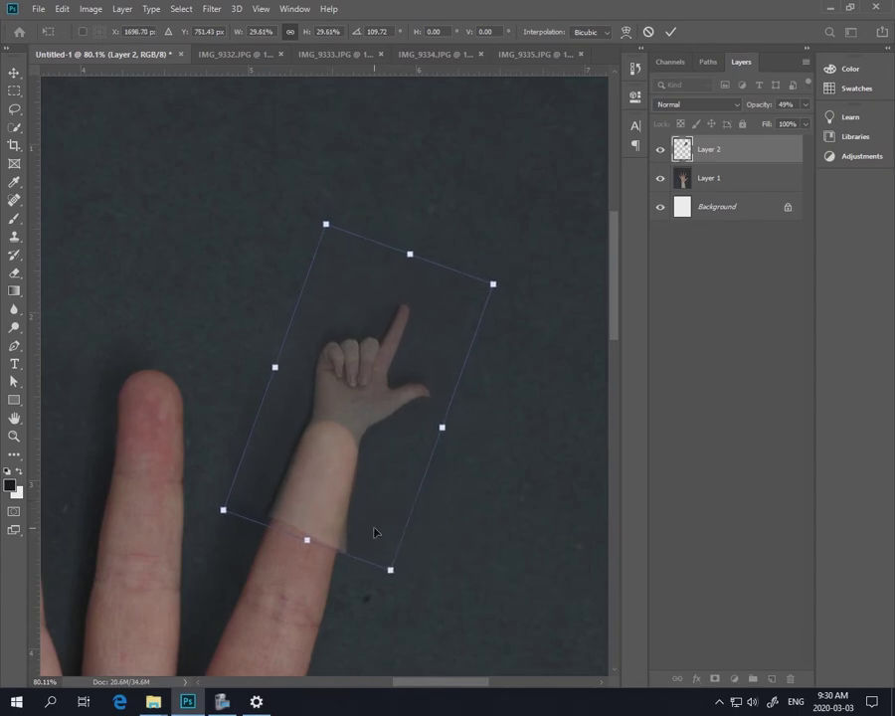
key(Return)
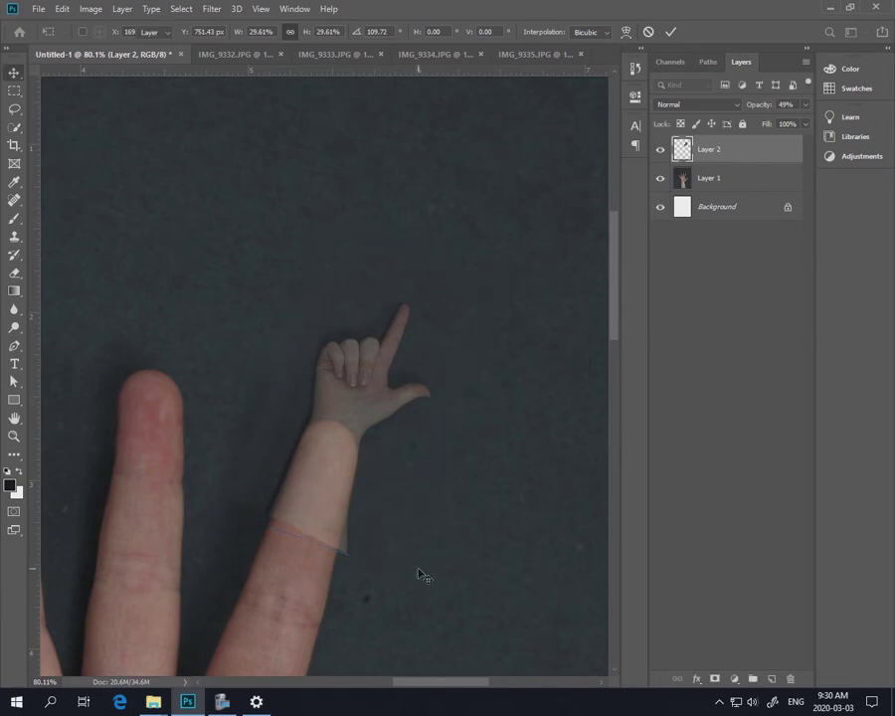
click(805, 106)
drag(800, 130, 863, 144)
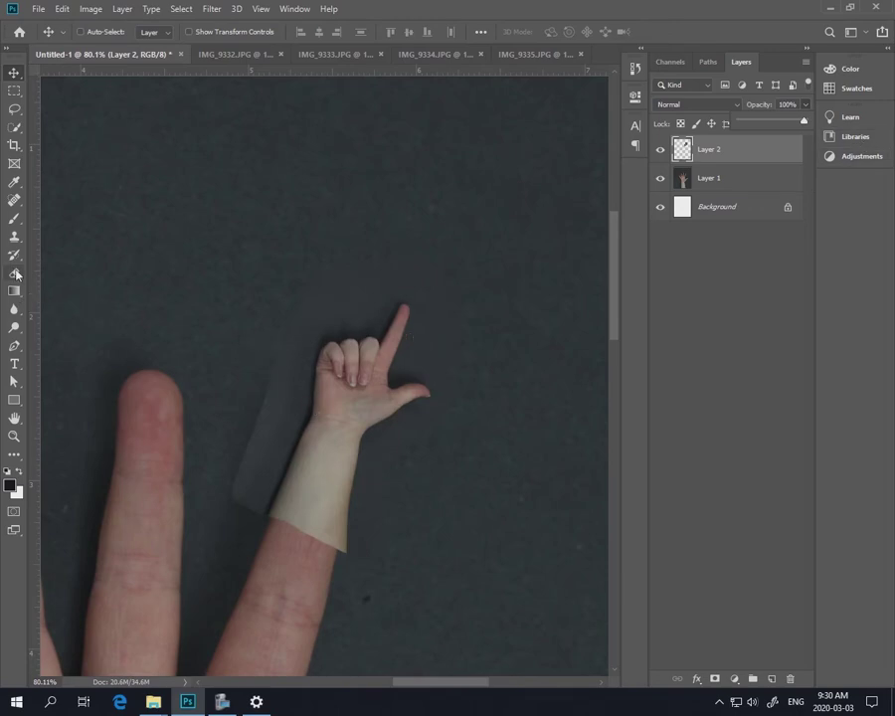
Blend the small forearm's cut edge into the index finger with a soft 175 px Eraser at 0% hardness
key(e)
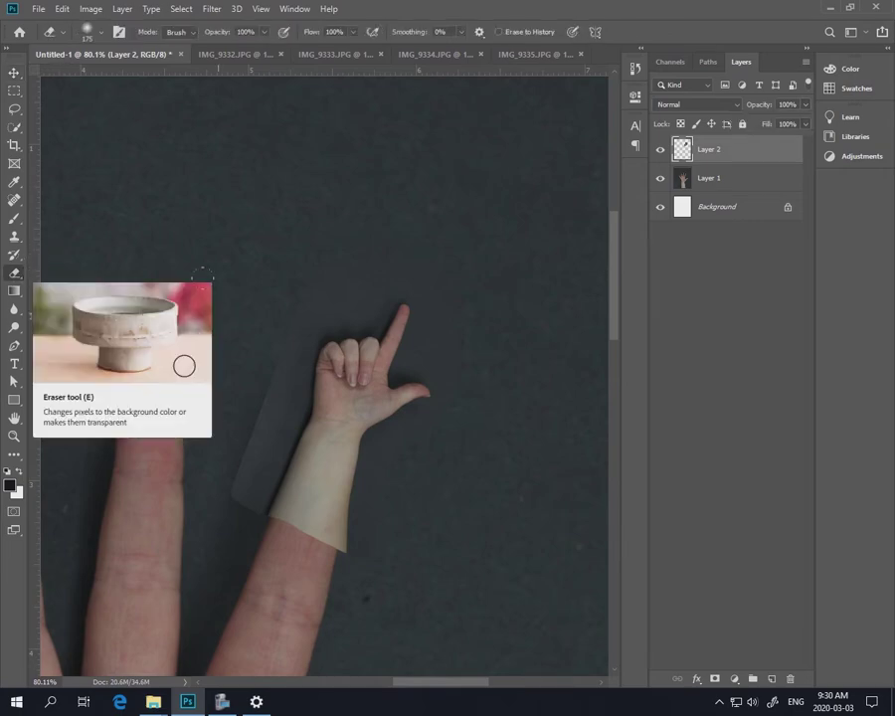
click(102, 35)
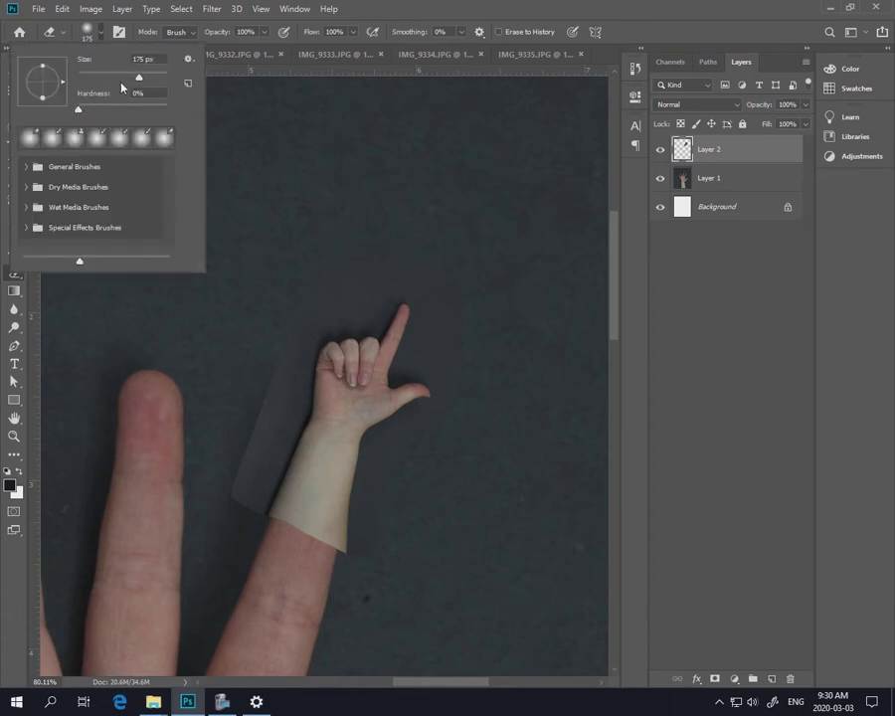
click(195, 434)
mouse_move(205, 450)
mouse_down()
mouse_move(222, 481)
mouse_move(260, 513)
mouse_move(312, 525)
mouse_up()
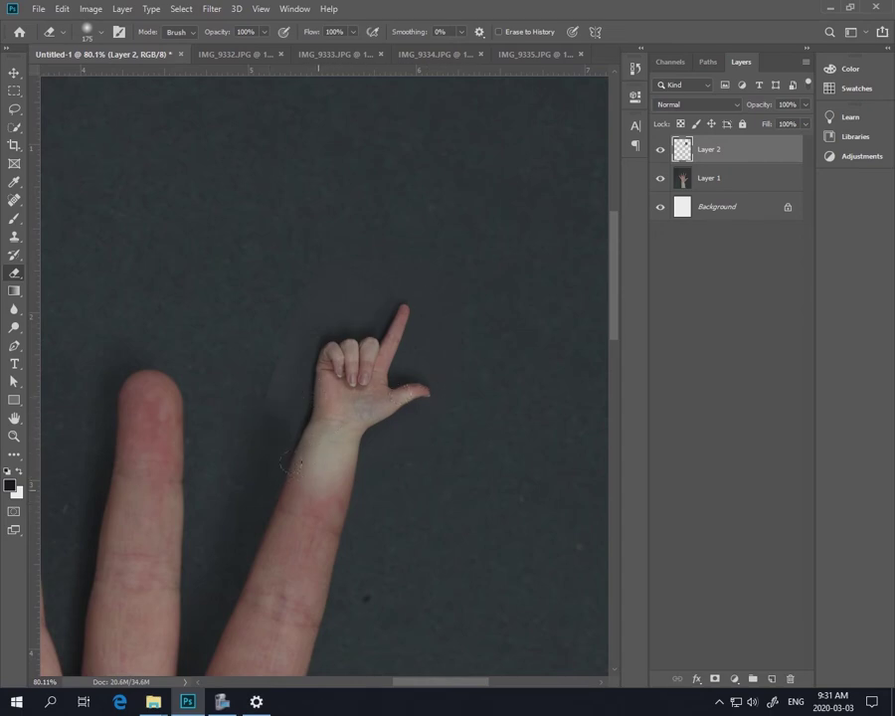
drag(287, 461, 255, 532)
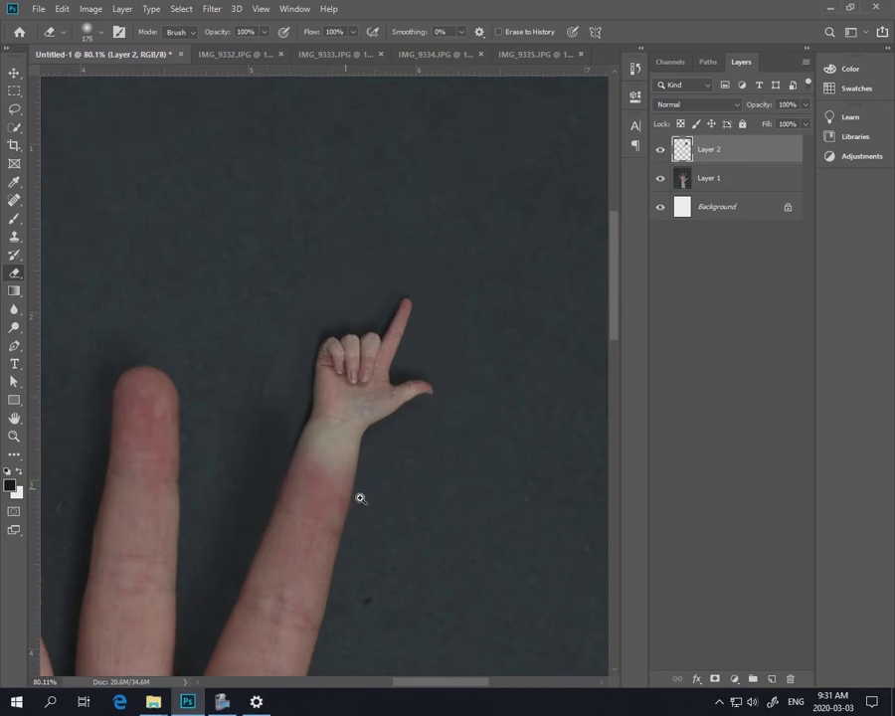
Erase leftover background around the small hand with a smaller soft Eraser, reducing the brush to 40 px
scroll(360, 496, up, 5)
scroll(387, 533, up, 3)
click(386, 495)
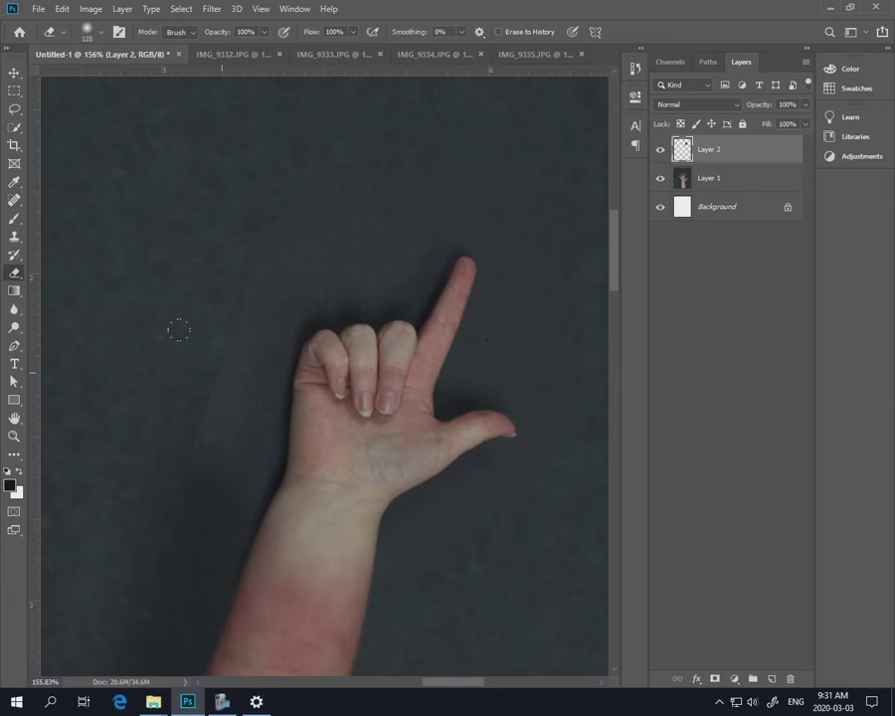
key(bracketleft)
scroll(362, 447, up, 6)
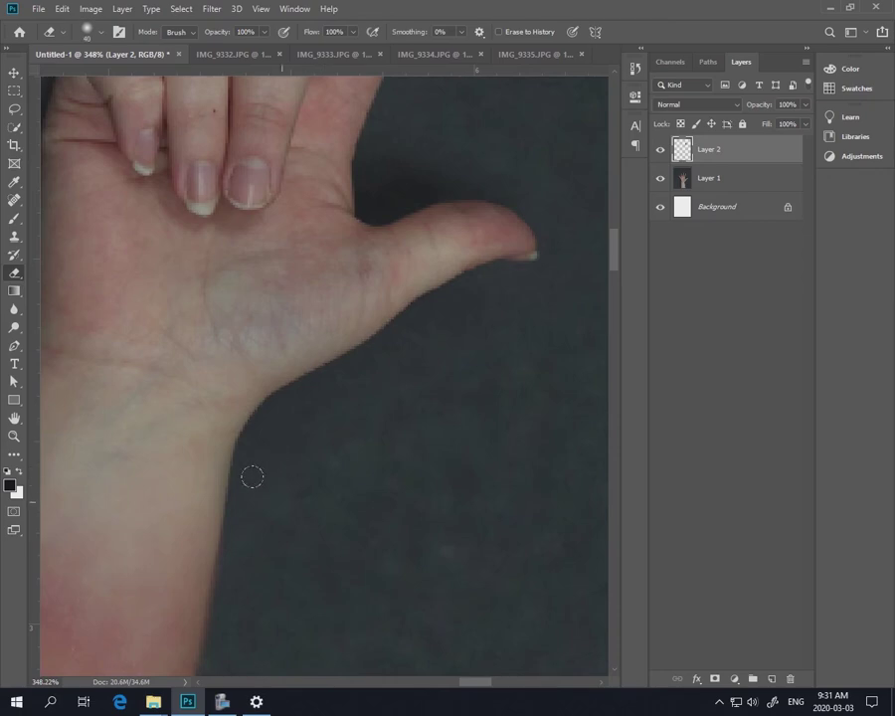
Hide Layer 1, erase the dark background around the small hand's outline with a 30 px Eraser, and show Layer 1 again
click(663, 179)
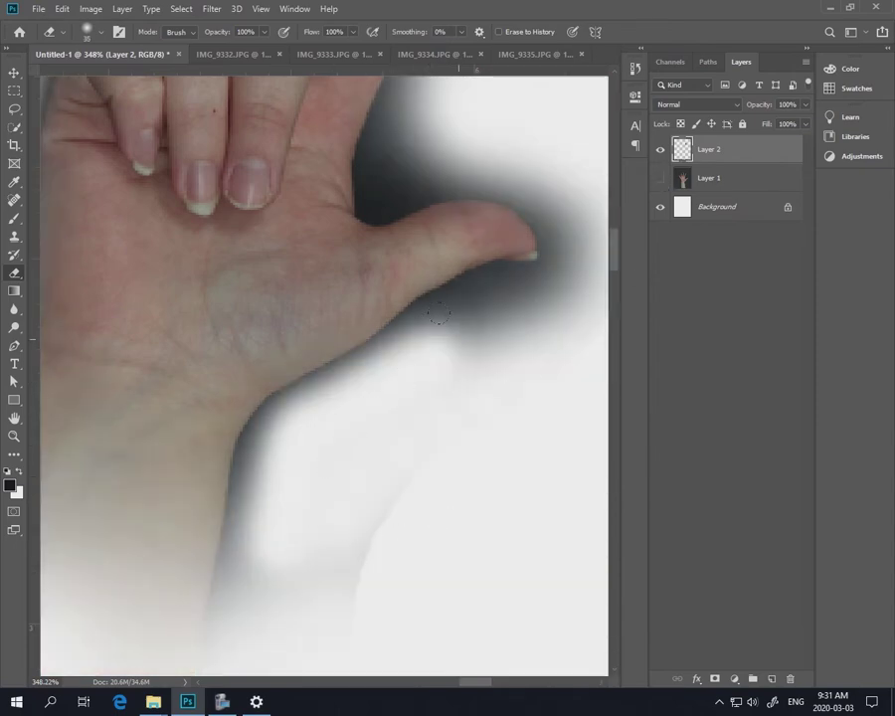
mouse_move(438, 314)
mouse_down()
mouse_move(562, 280)
mouse_move(592, 239)
mouse_move(555, 164)
mouse_move(409, 115)
mouse_up()
drag(385, 183, 343, 494)
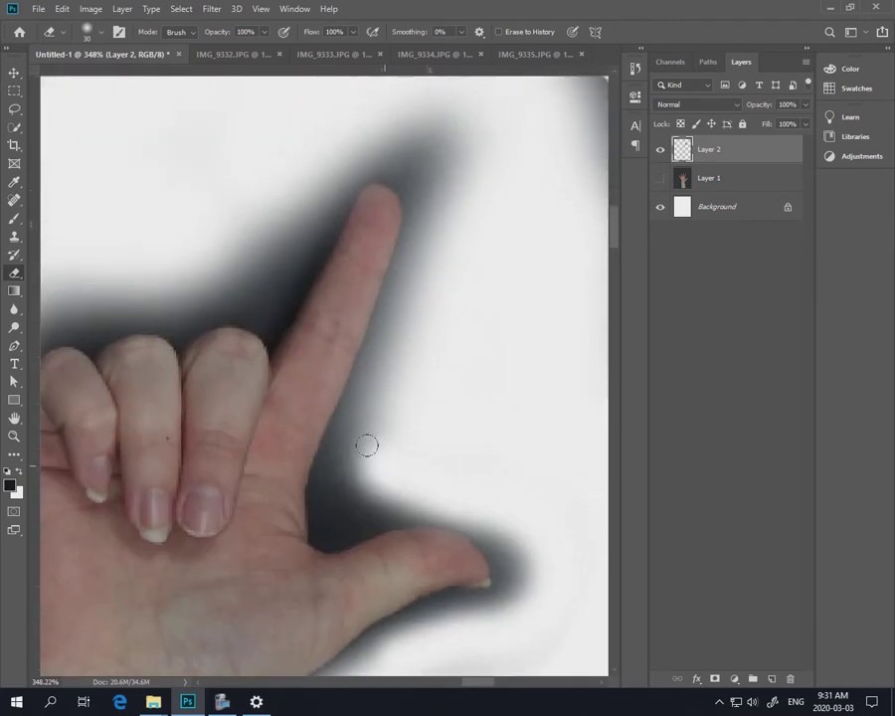
mouse_move(366, 445)
mouse_down()
mouse_move(442, 185)
mouse_move(438, 138)
mouse_move(372, 118)
mouse_move(434, 161)
mouse_move(419, 128)
mouse_move(381, 98)
mouse_move(324, 119)
mouse_move(282, 180)
mouse_move(247, 262)
mouse_move(169, 263)
mouse_up()
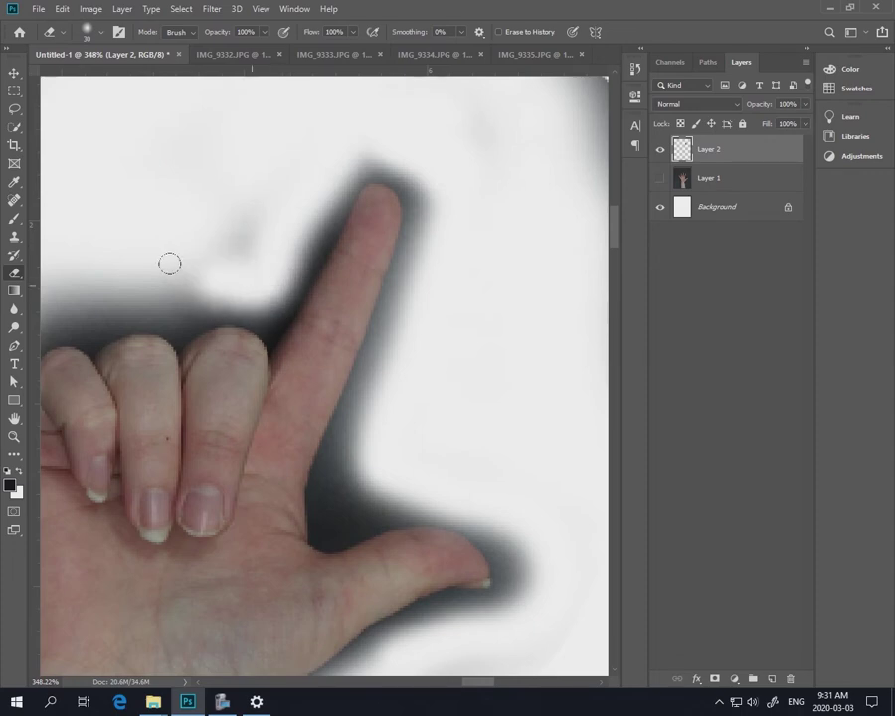
mouse_move(119, 303)
mouse_down()
mouse_move(296, 366)
mouse_move(350, 302)
mouse_move(330, 289)
mouse_move(197, 300)
mouse_move(113, 373)
mouse_move(307, 213)
mouse_move(298, 233)
mouse_up()
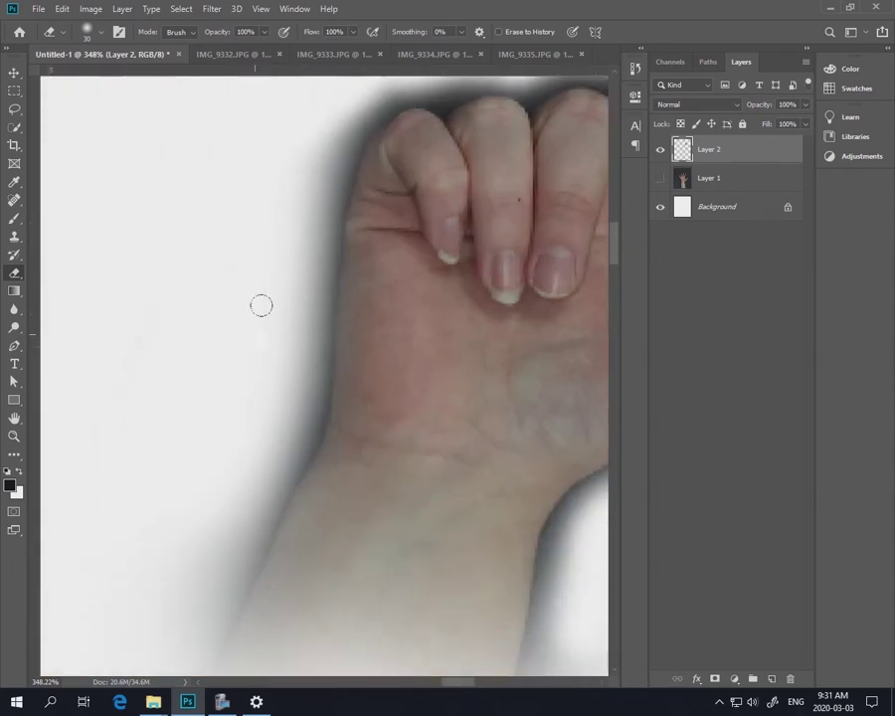
scroll(261, 305, up, 5)
mouse_move(205, 476)
mouse_down()
mouse_move(275, 347)
mouse_move(393, 215)
mouse_move(273, 290)
mouse_move(253, 372)
mouse_move(273, 410)
mouse_up()
drag(487, 444, 355, 382)
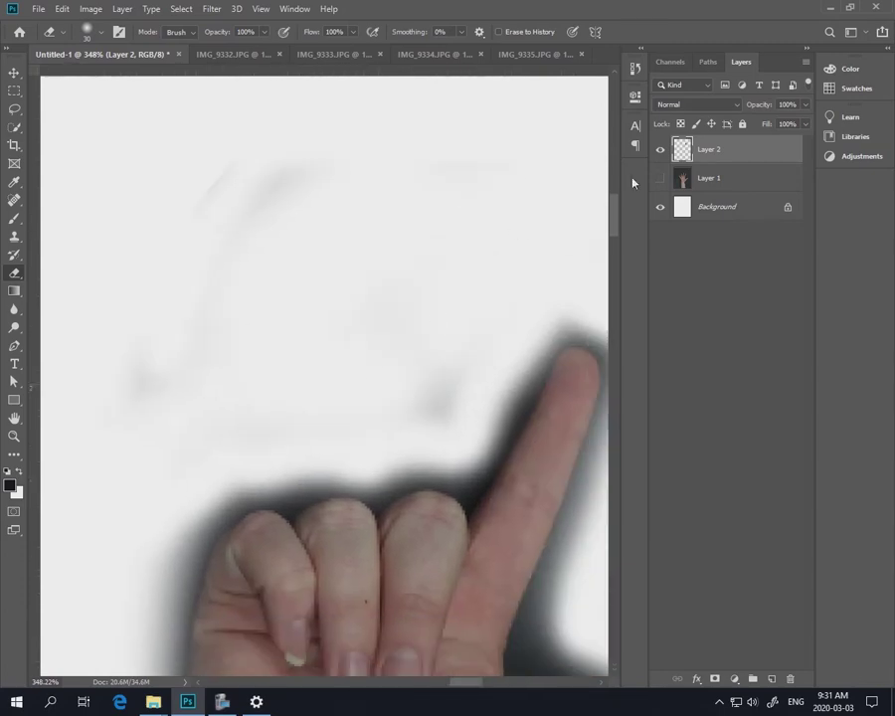
click(661, 179)
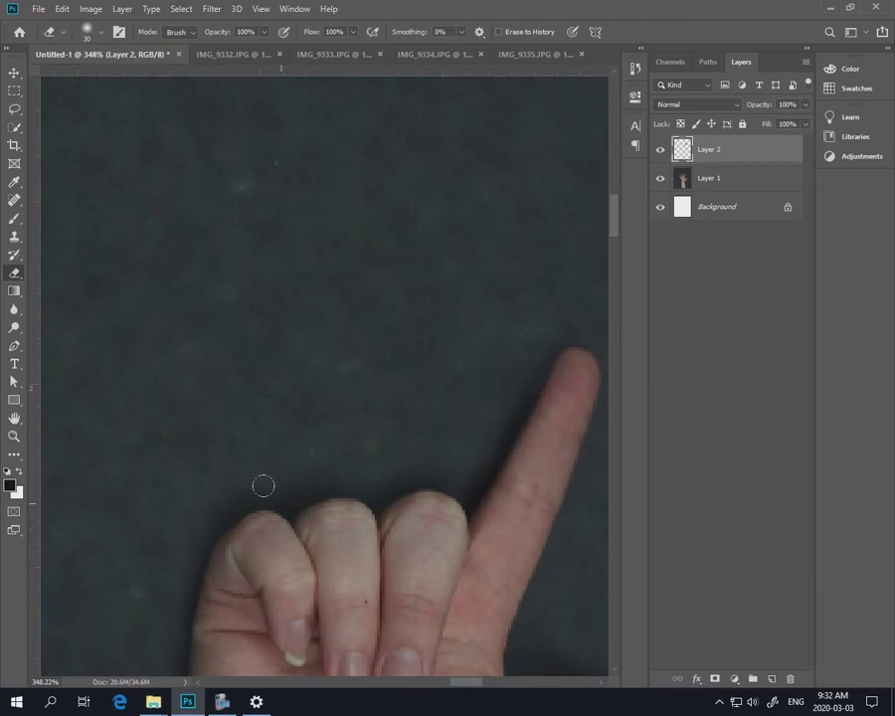
Refine the small hand's edges around the knuckles, index finger and thumb with a 15 px Eraser
key(ctrl+0)
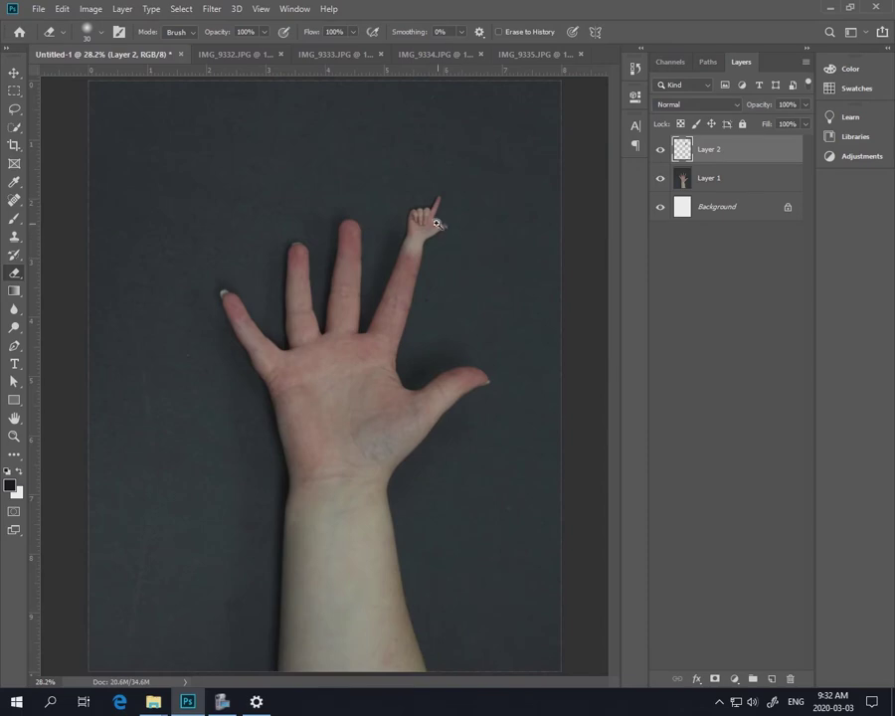
scroll(438, 224, up, 5)
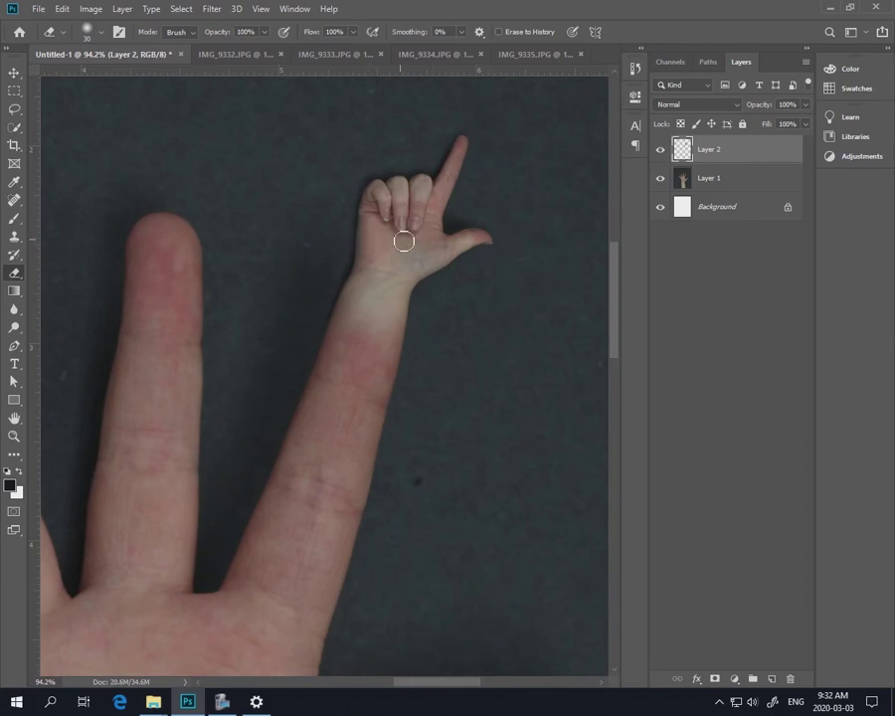
scroll(401, 208, up, 5)
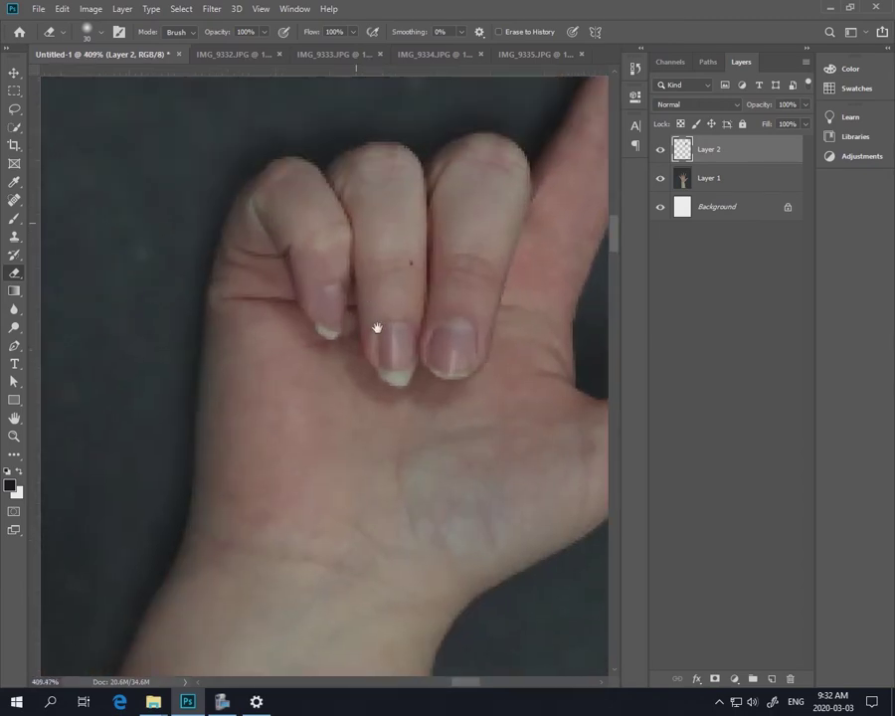
scroll(377, 328, up, 3)
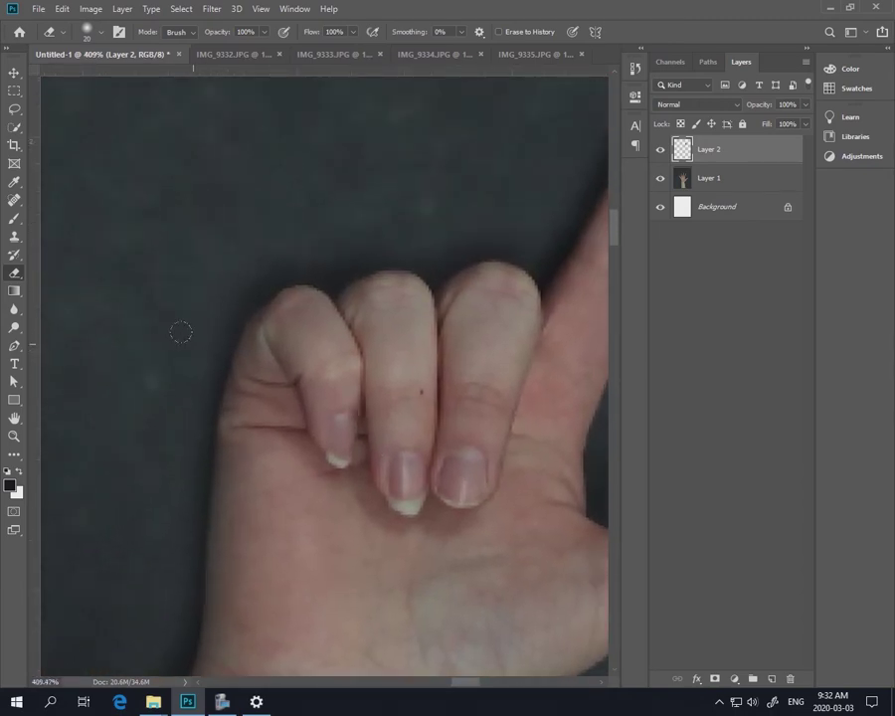
key(bracketleft)
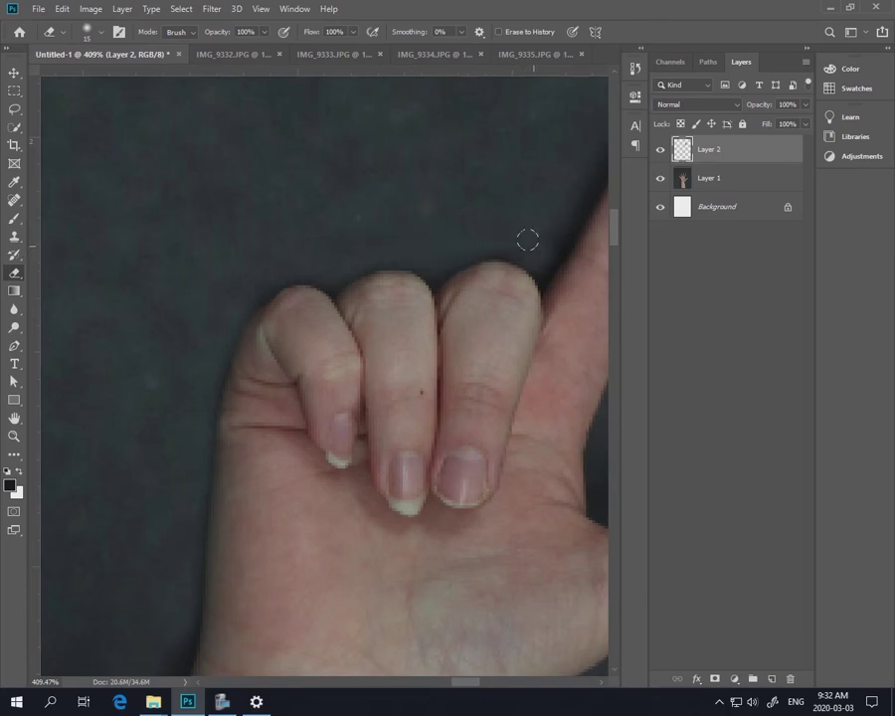
drag(527, 240, 281, 350)
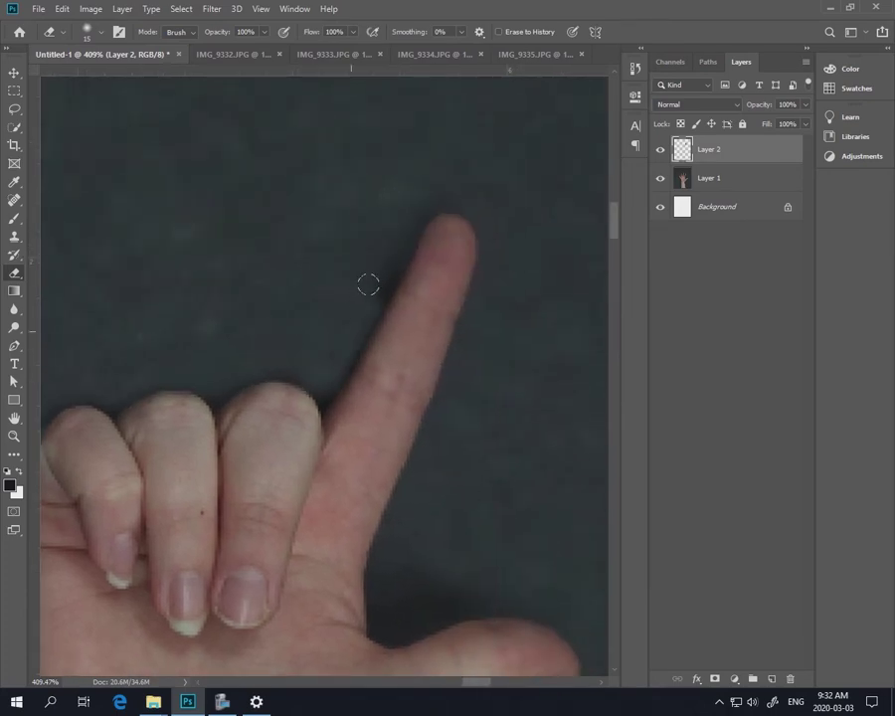
drag(437, 478, 445, 376)
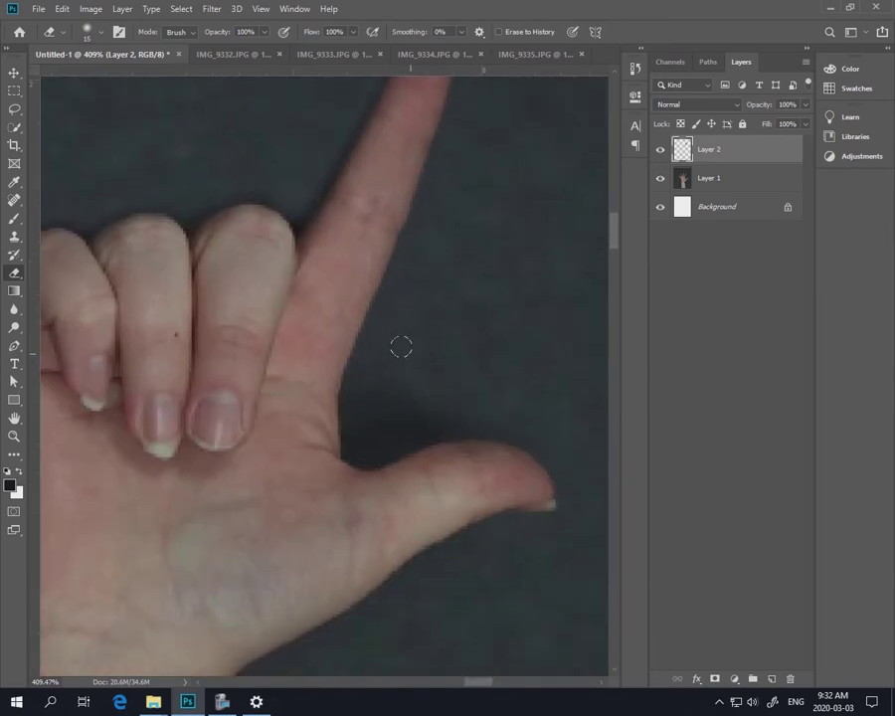
click(396, 410)
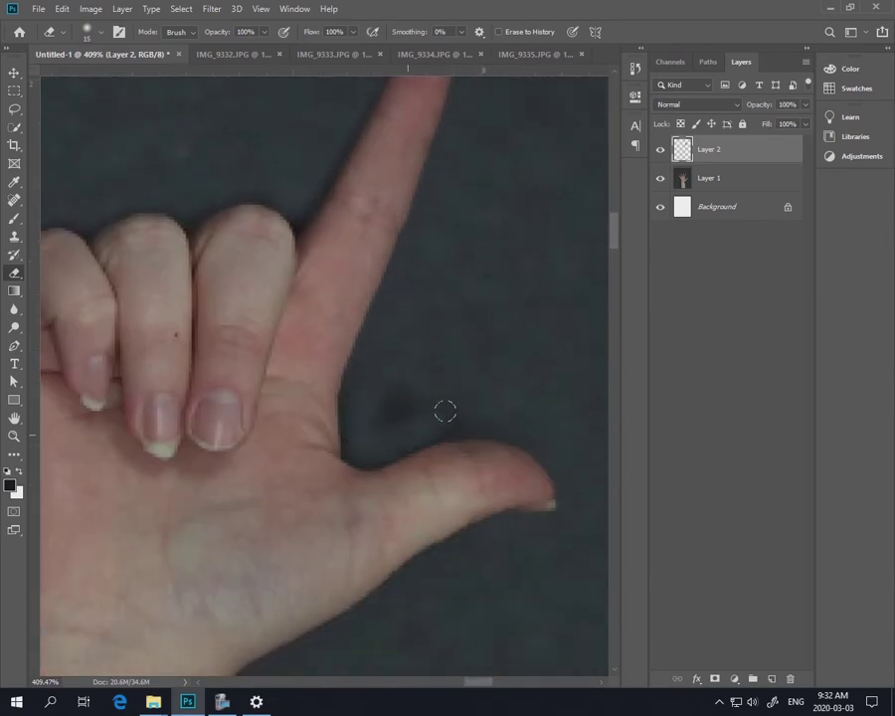
mouse_move(361, 415)
mouse_down()
mouse_move(354, 441)
mouse_move(405, 453)
mouse_move(563, 286)
mouse_move(609, 199)
mouse_up()
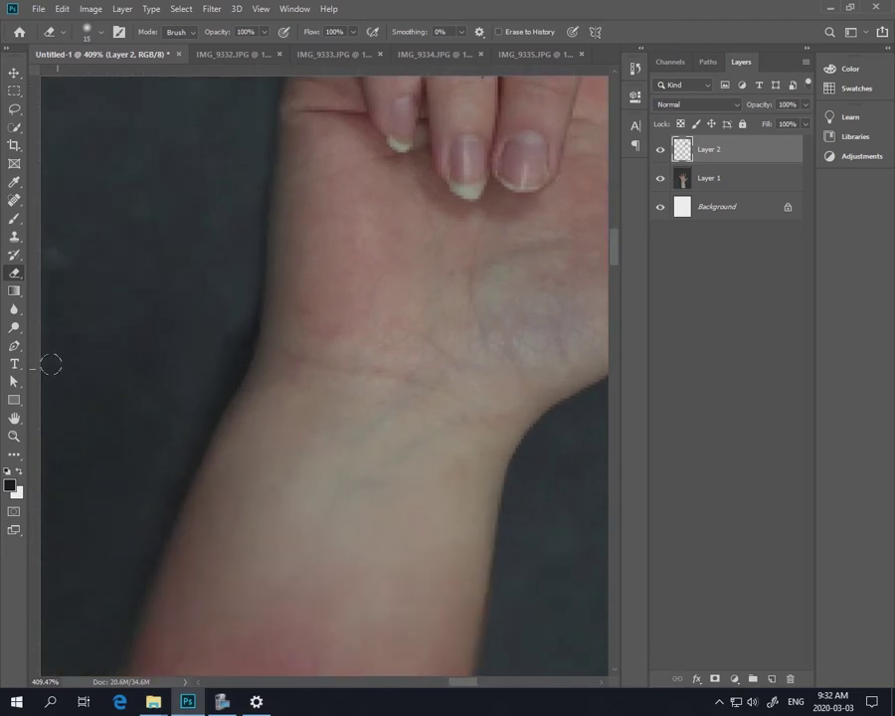
Create a new layer named shadow and place it directly beneath Layer 2, the small pointing hand
click(14, 181)
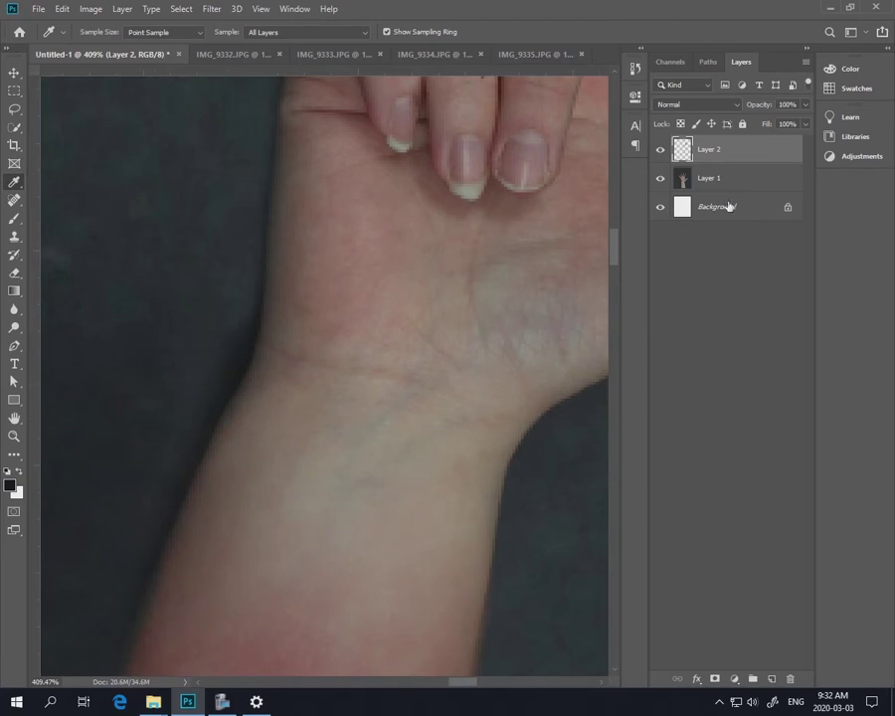
click(806, 63)
click(767, 69)
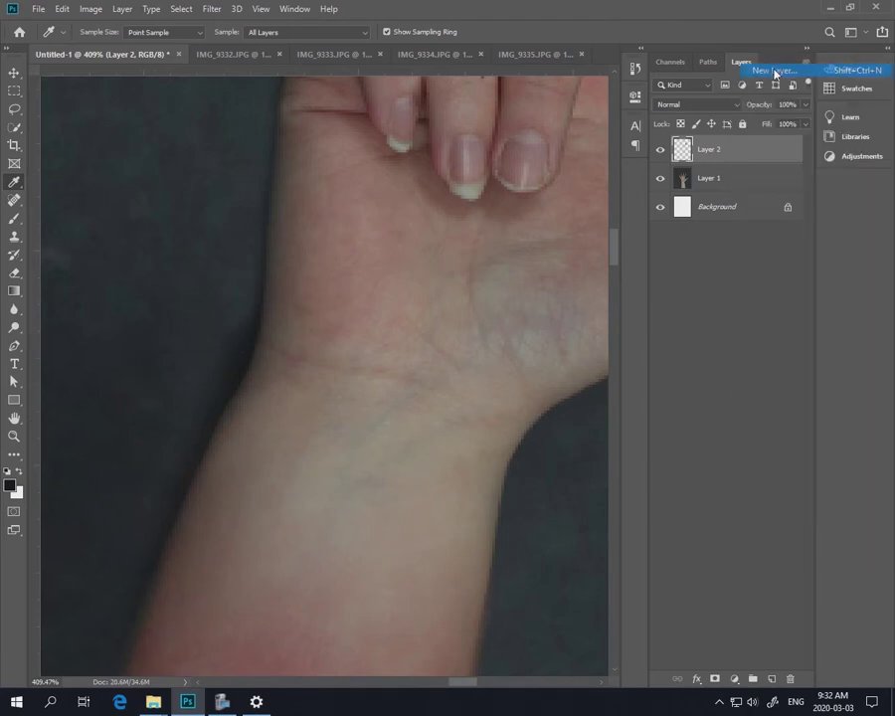
text(sh)
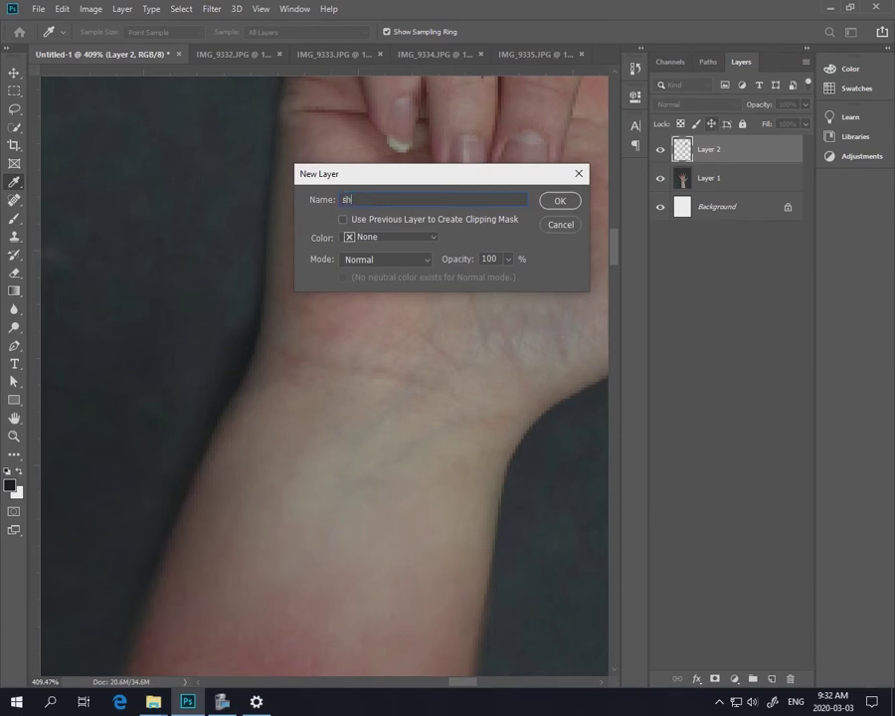
text(adow)
key(Return)
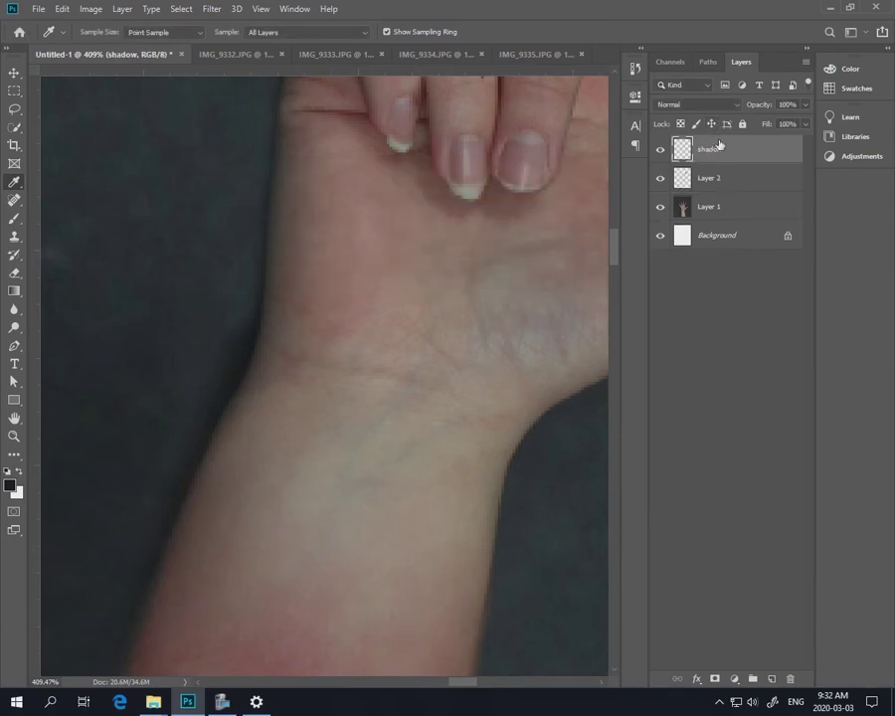
drag(715, 147, 699, 184)
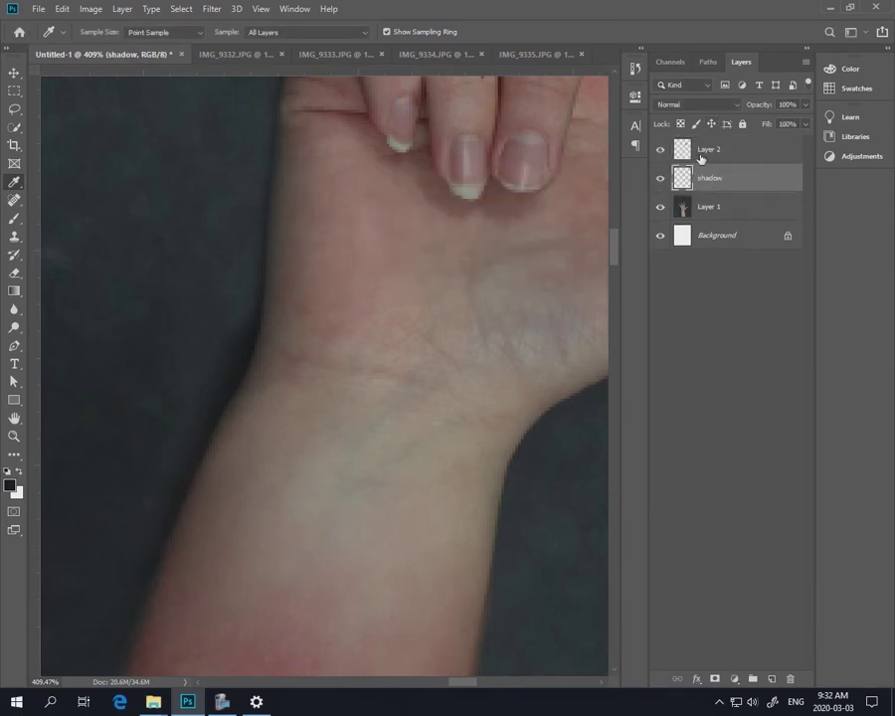
Rename Layer 2 as pointer, and activate the shadow layer with the Brush tool at 100% zoom
double_click(709, 149)
text(bottom)
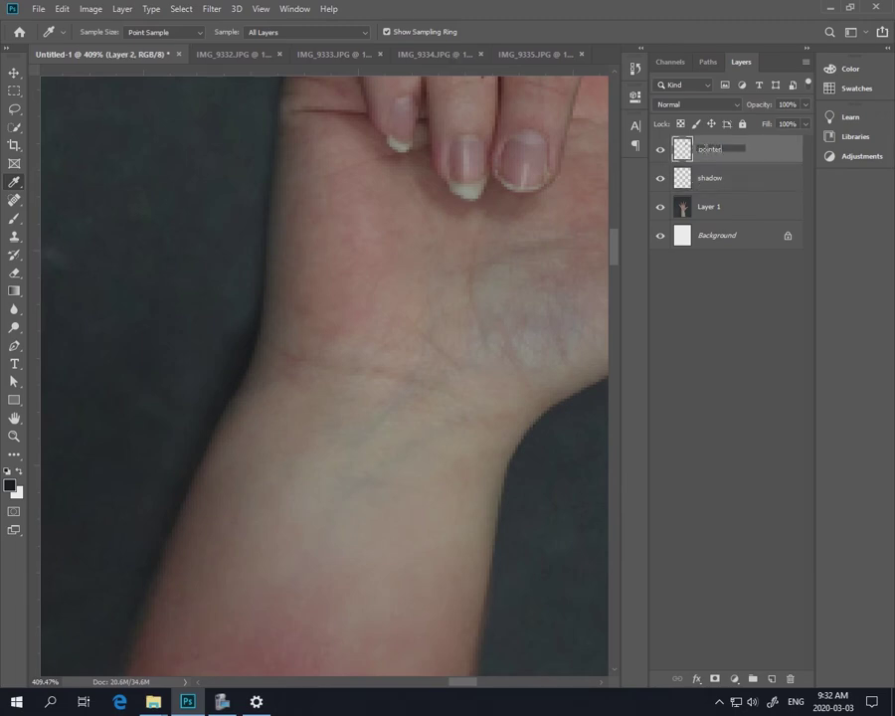
key(Return)
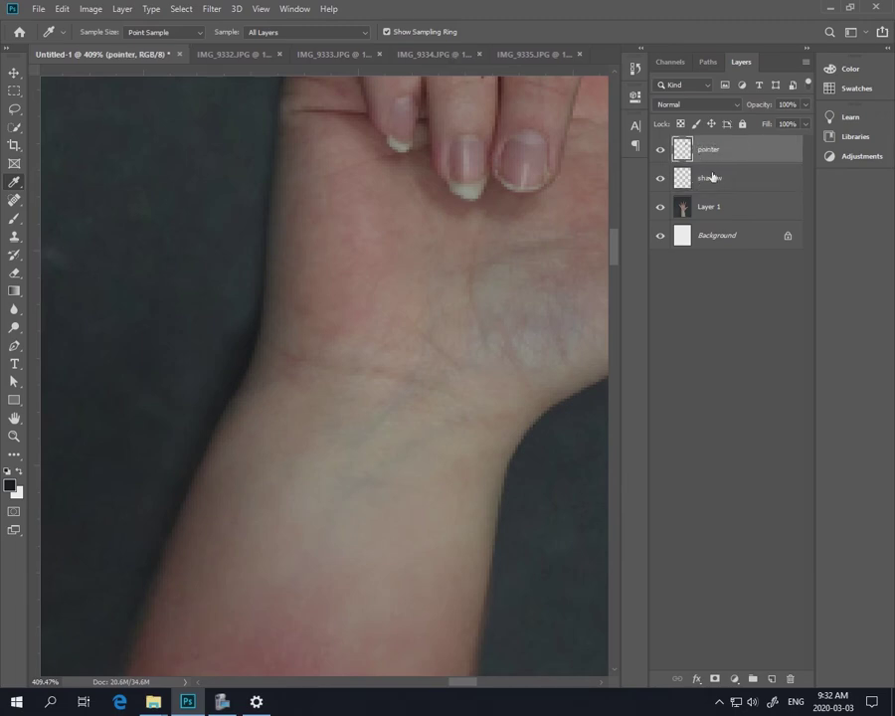
click(729, 179)
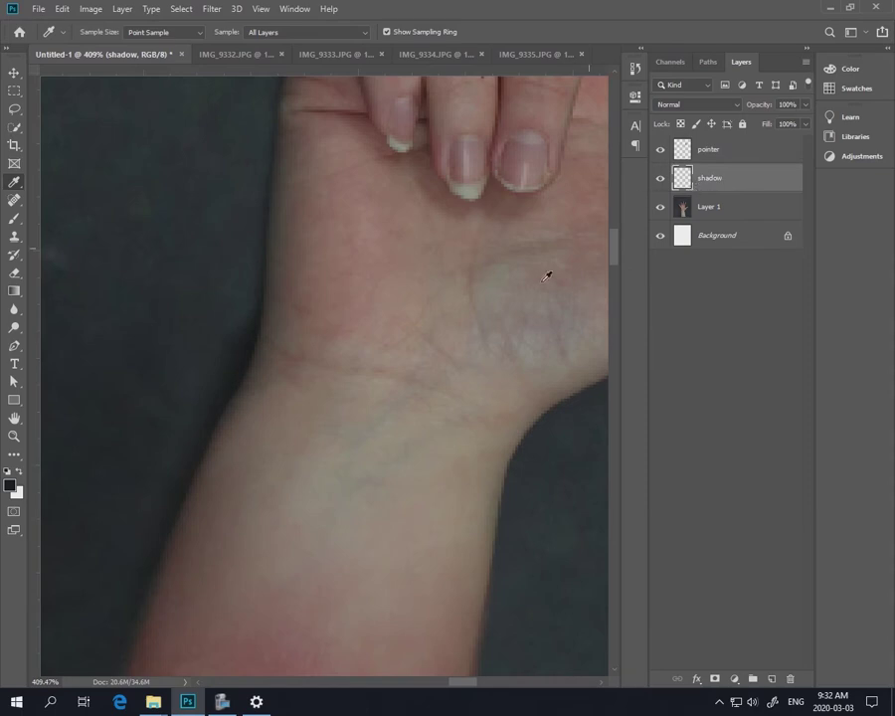
click(13, 216)
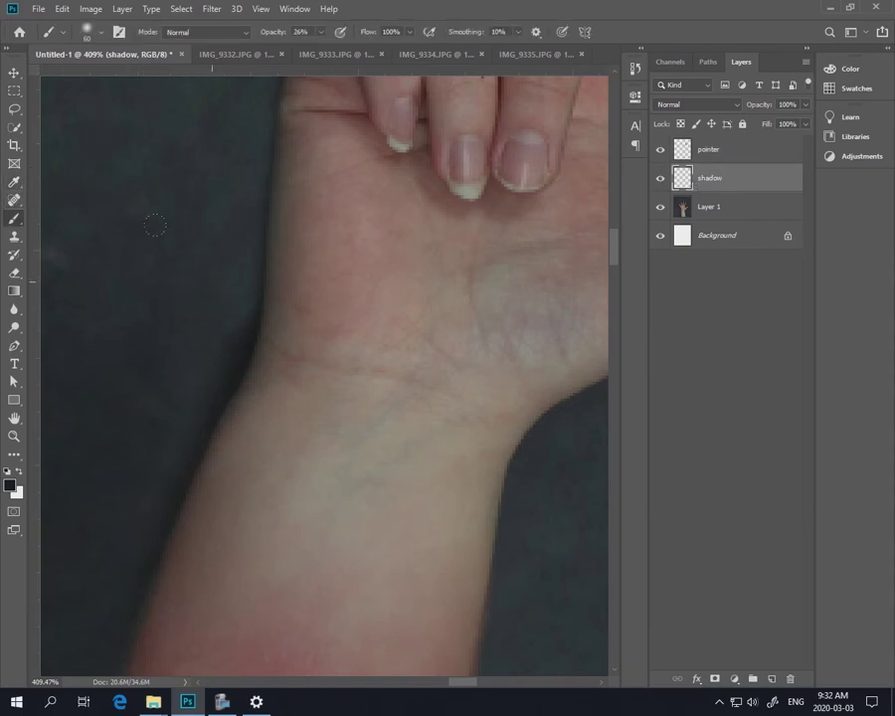
key(ctrl+1)
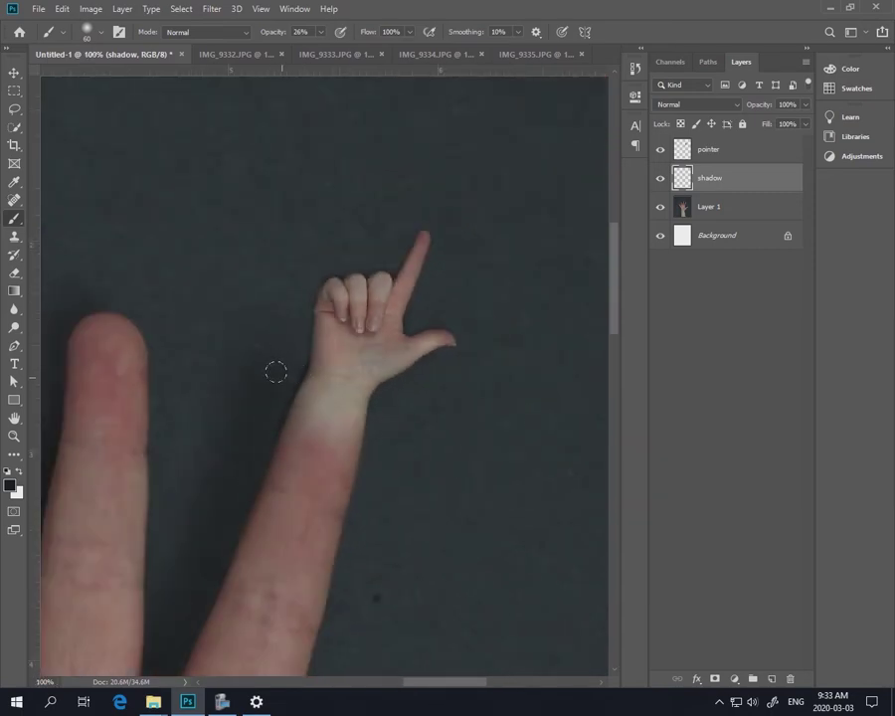
click(320, 32)
drag(219, 191, 392, 205)
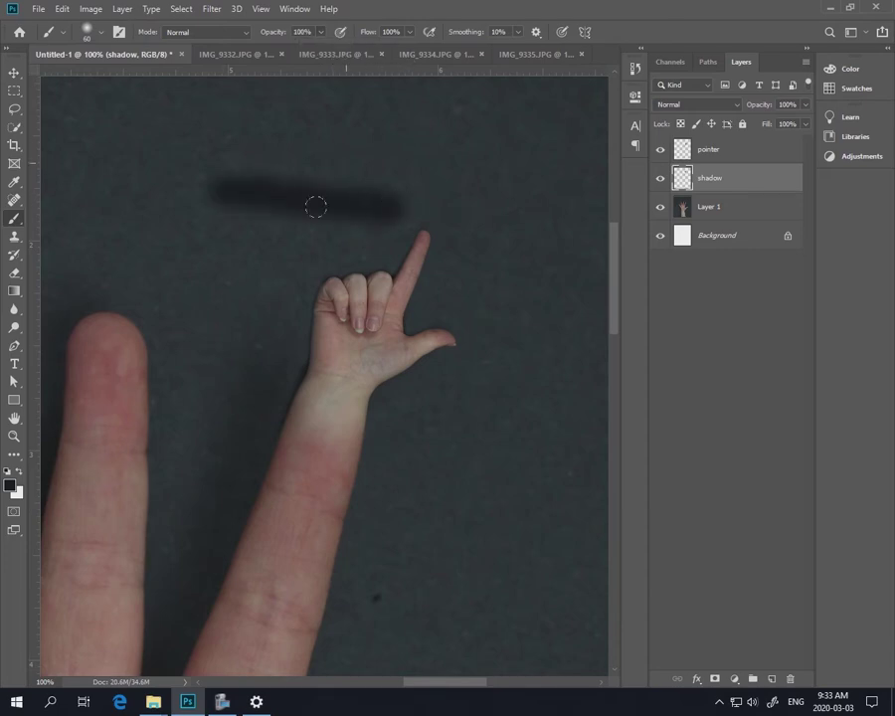
key(ctrl+z)
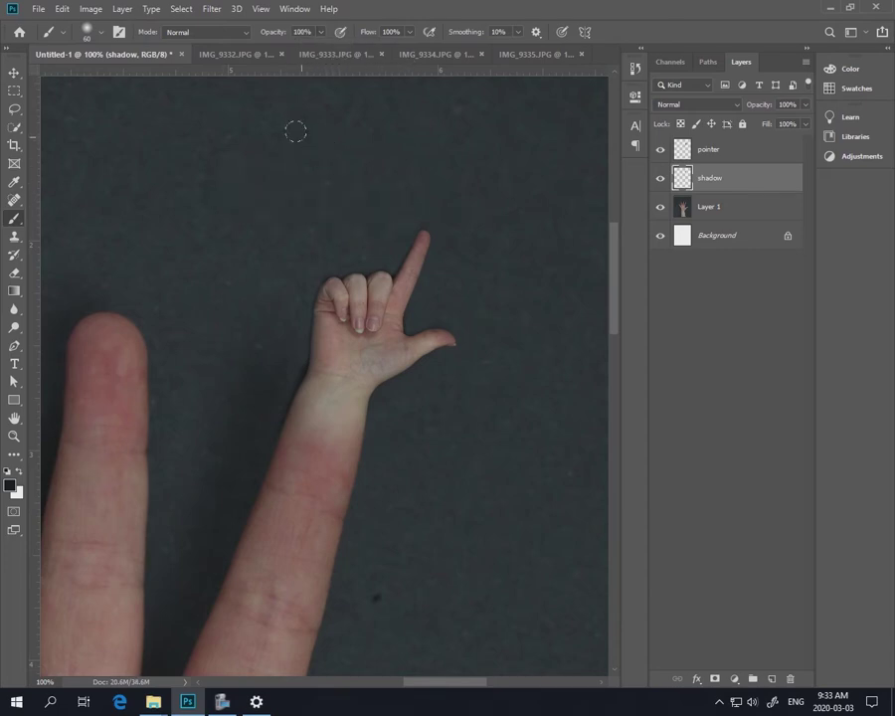
Paint a soft dark shadow around the small hand's folded fingers using a 125 px Brush with 0% hardness and 17% opacity
click(321, 32)
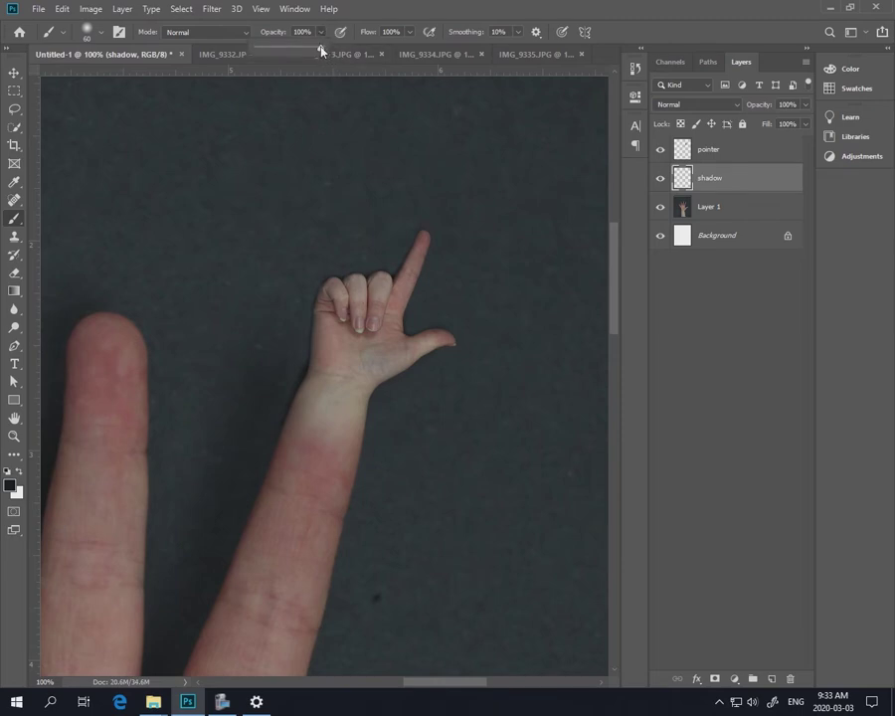
drag(280, 54, 267, 54)
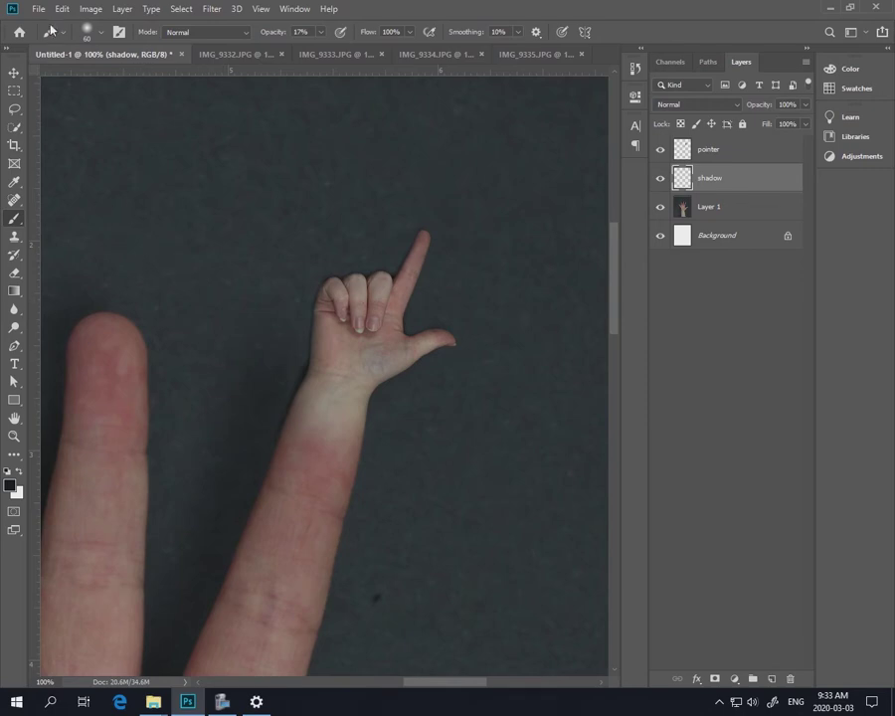
click(99, 32)
drag(105, 79, 110, 76)
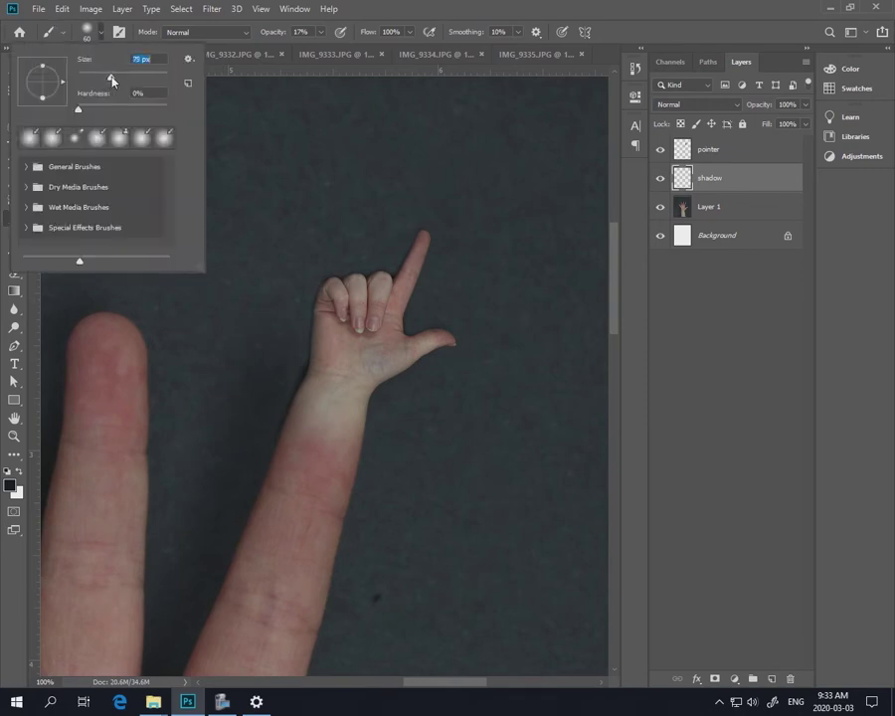
key(Return)
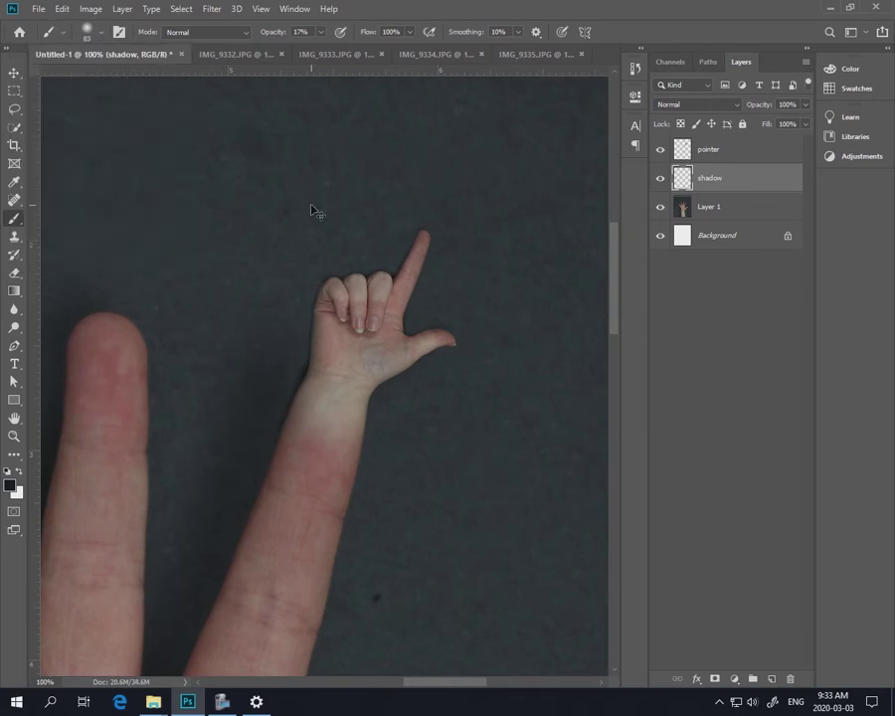
key(bracketright)
key(bracketright)
key(bracketright)
key(bracketleft)
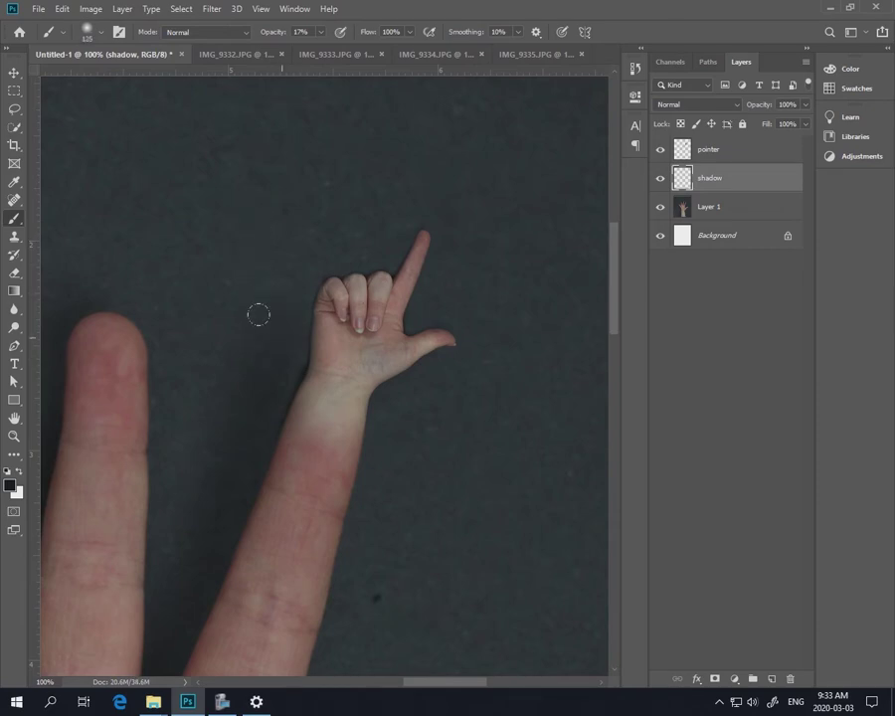
Set the shadow layer's blend mode to Multiply and its opacity to 66%
click(738, 107)
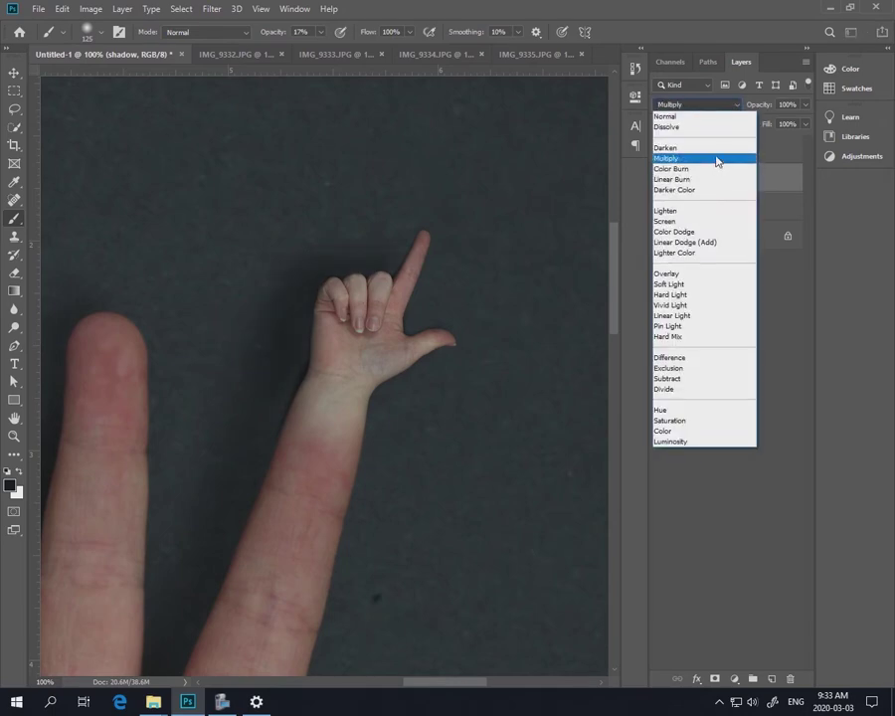
click(717, 161)
click(805, 106)
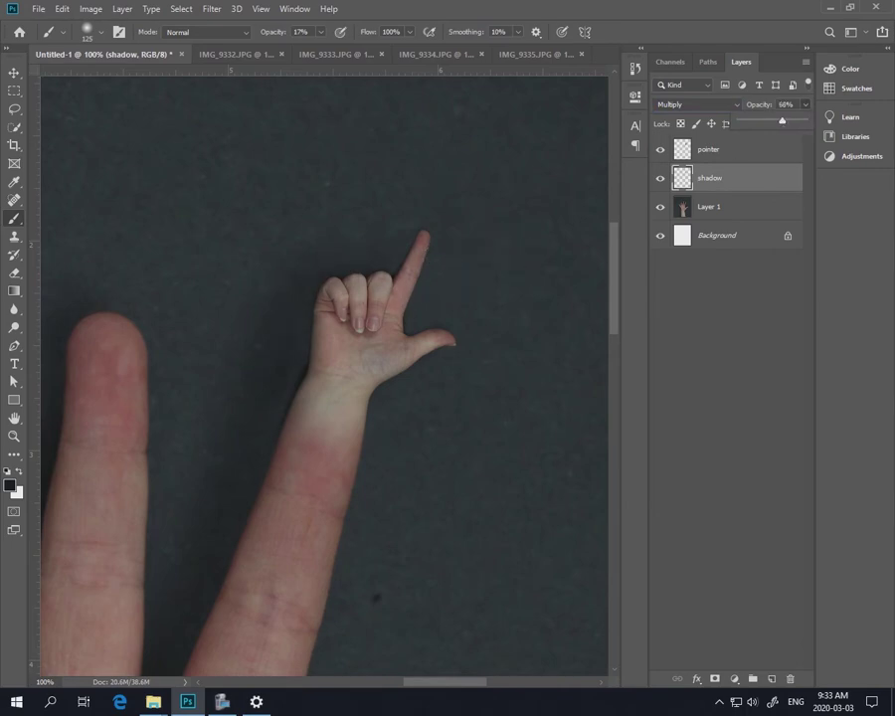
key(v)
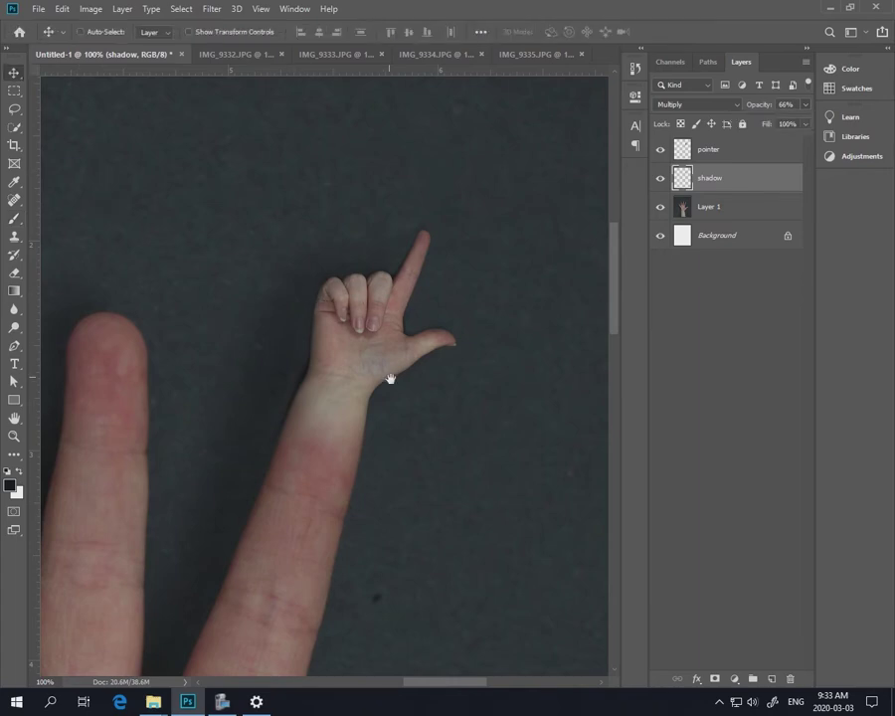
drag(389, 383, 330, 321)
drag(296, 428, 359, 263)
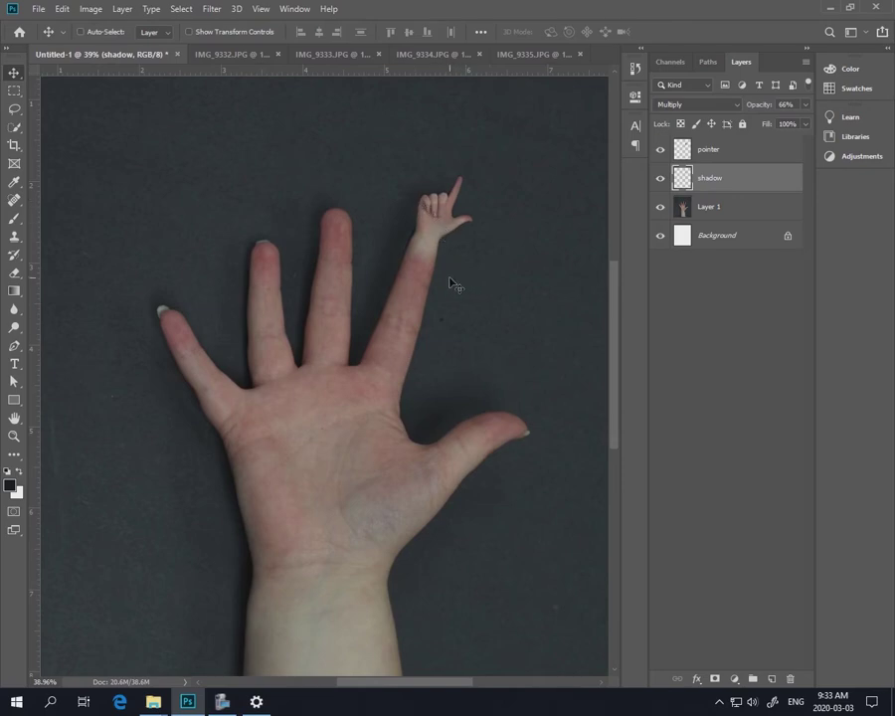
Lasso loosely around the OK-sign hand and forearm in IMG_9335.JPG, copy the selection, and close the photo
click(236, 57)
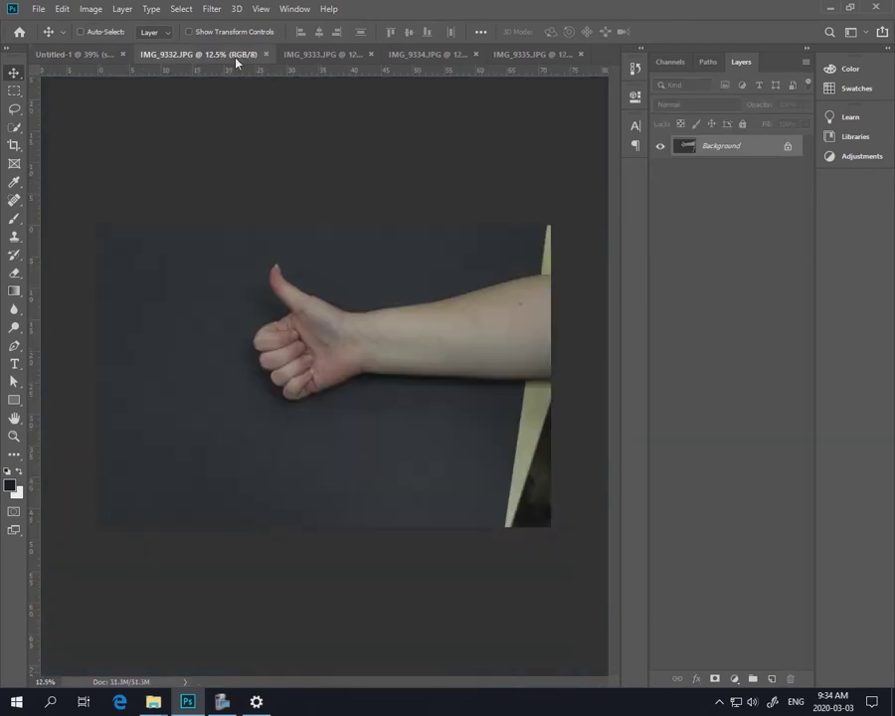
click(343, 55)
click(418, 56)
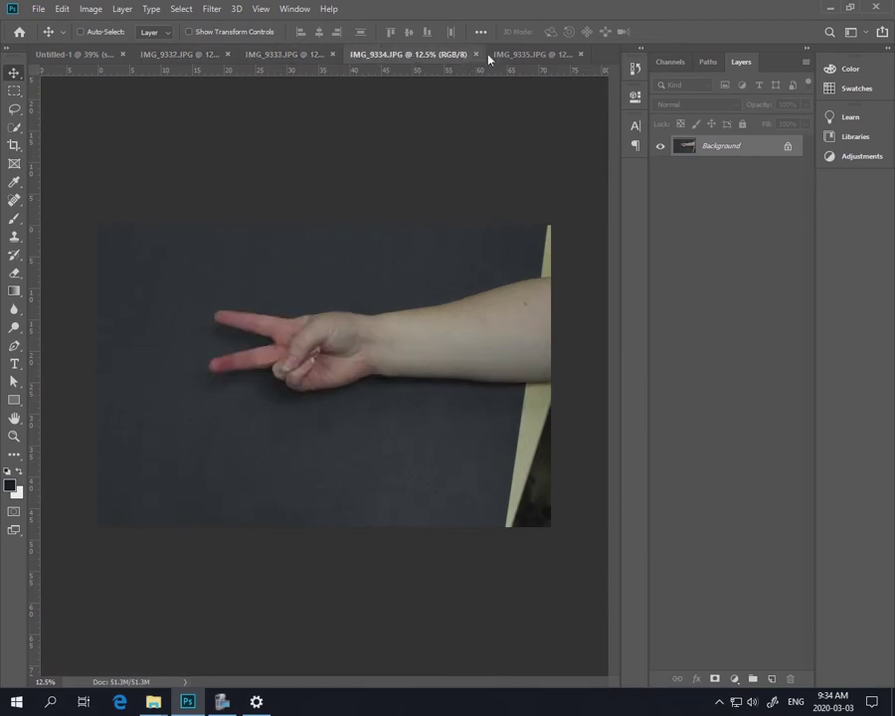
click(527, 57)
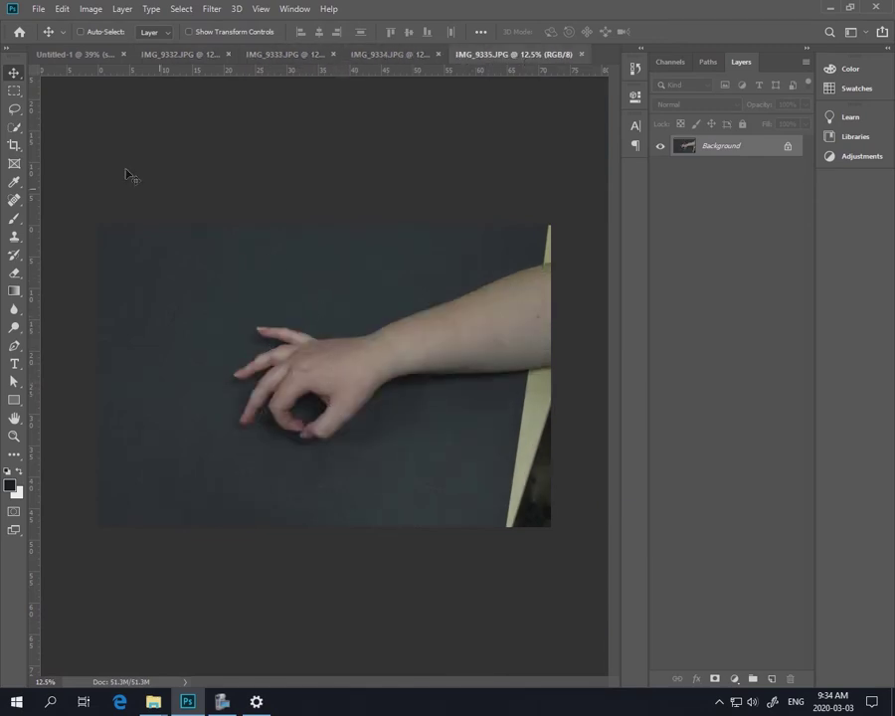
click(13, 108)
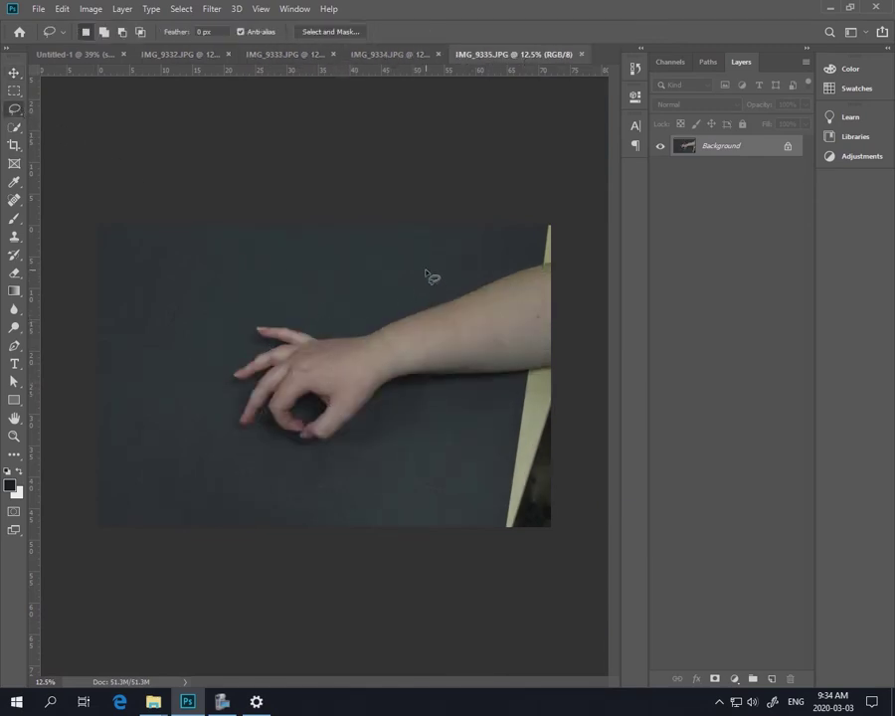
mouse_move(426, 271)
mouse_down()
mouse_move(337, 308)
mouse_move(267, 300)
mouse_move(192, 337)
mouse_move(182, 444)
mouse_move(282, 493)
mouse_move(393, 475)
mouse_move(484, 444)
mouse_move(511, 378)
mouse_move(449, 256)
mouse_up()
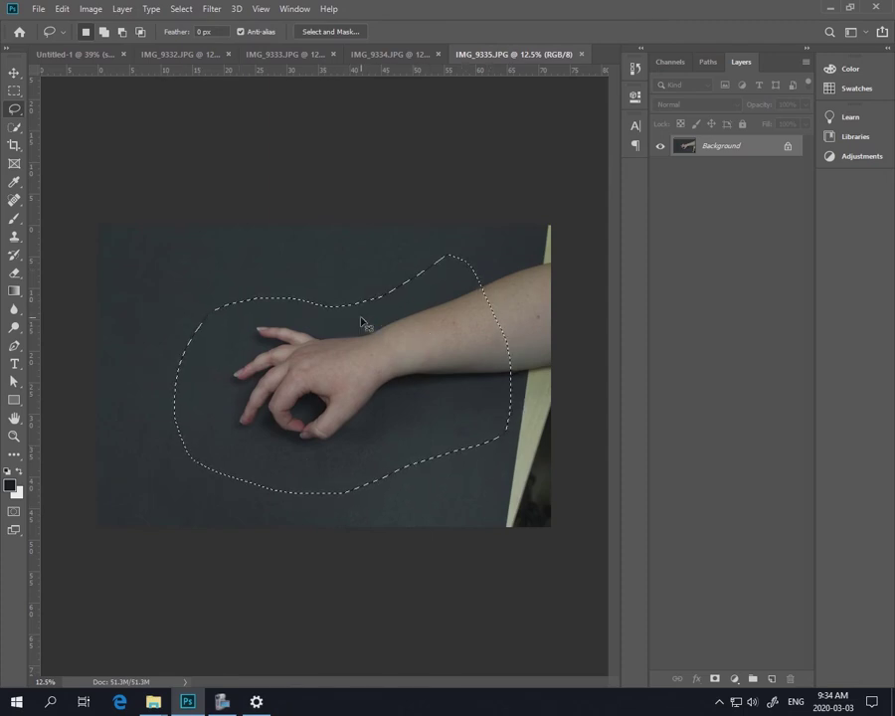
key(ctrl+w)
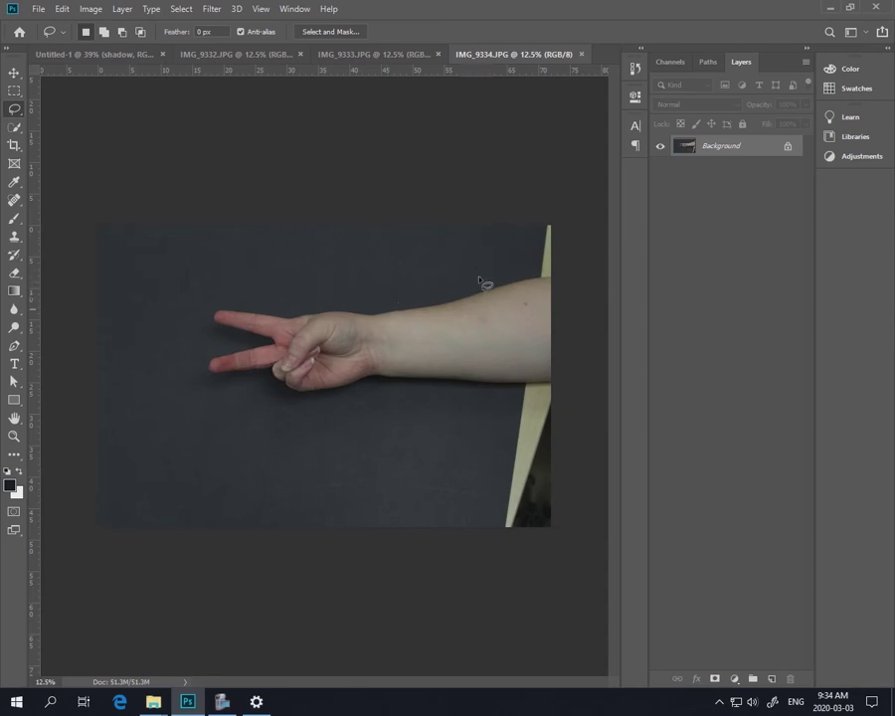
Paste the copied hand into Untitled-1 above the pointer layer and name the new layer OK
click(46, 54)
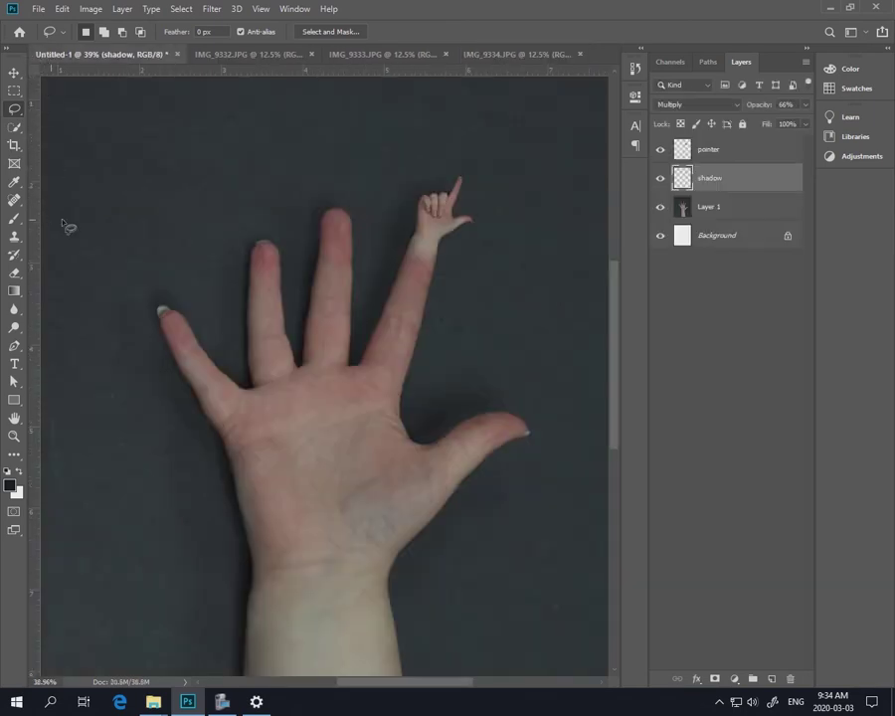
click(701, 151)
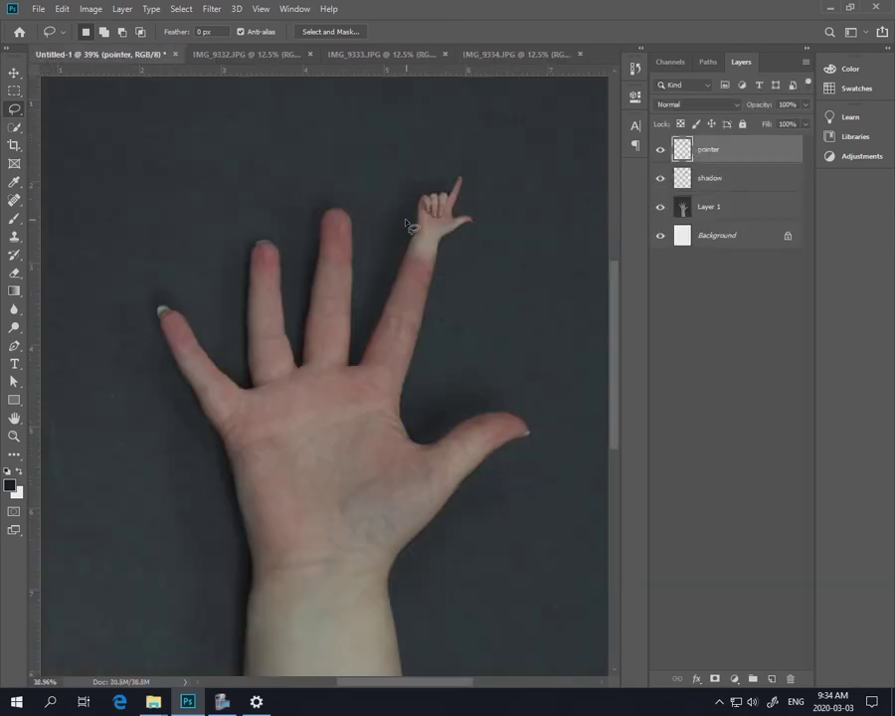
key(ctrl+v)
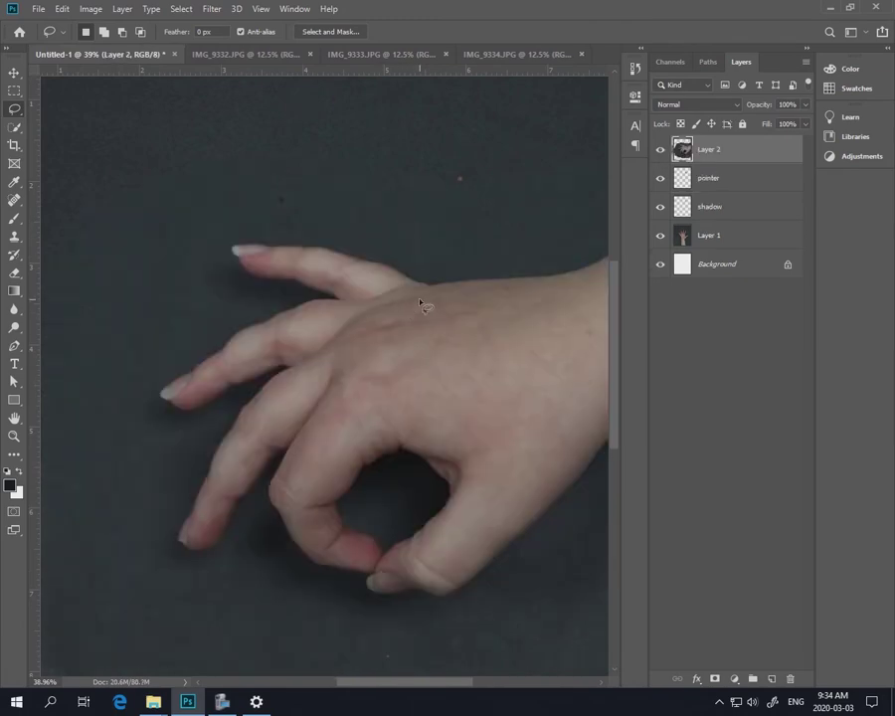
double_click(708, 150)
text(oK)
key(Return)
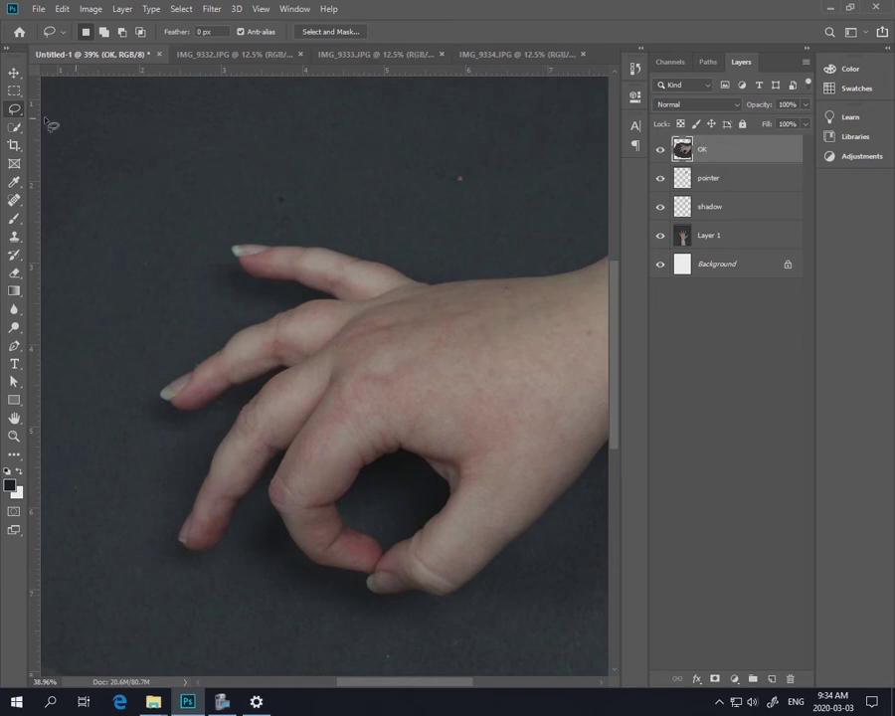
Transform the OK layer to 39.87% scale, rotate it 153.53°, and position it over the open hand's fingers
click(14, 72)
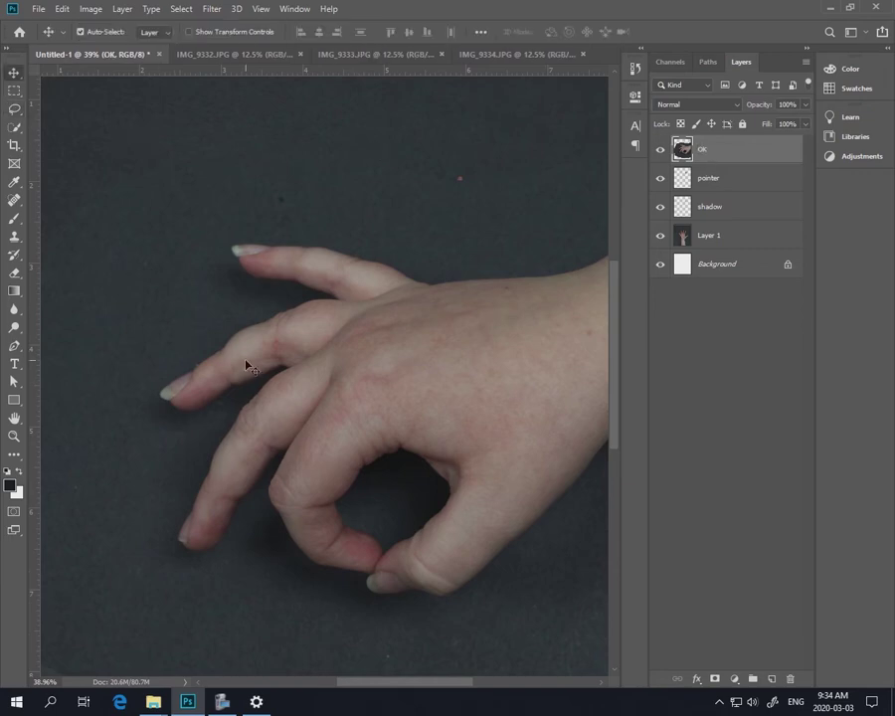
key(ctrl+t)
drag(239, 333, 348, 382)
drag(106, 119, 226, 291)
drag(208, 210, 408, 352)
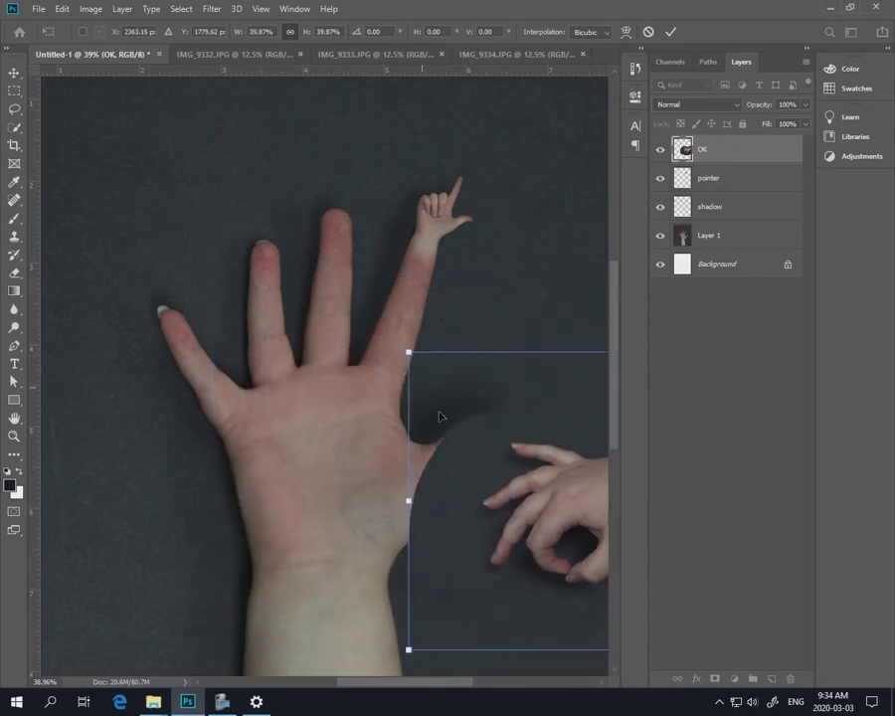
drag(467, 468, 139, 328)
drag(525, 195, 207, 494)
drag(220, 432, 262, 414)
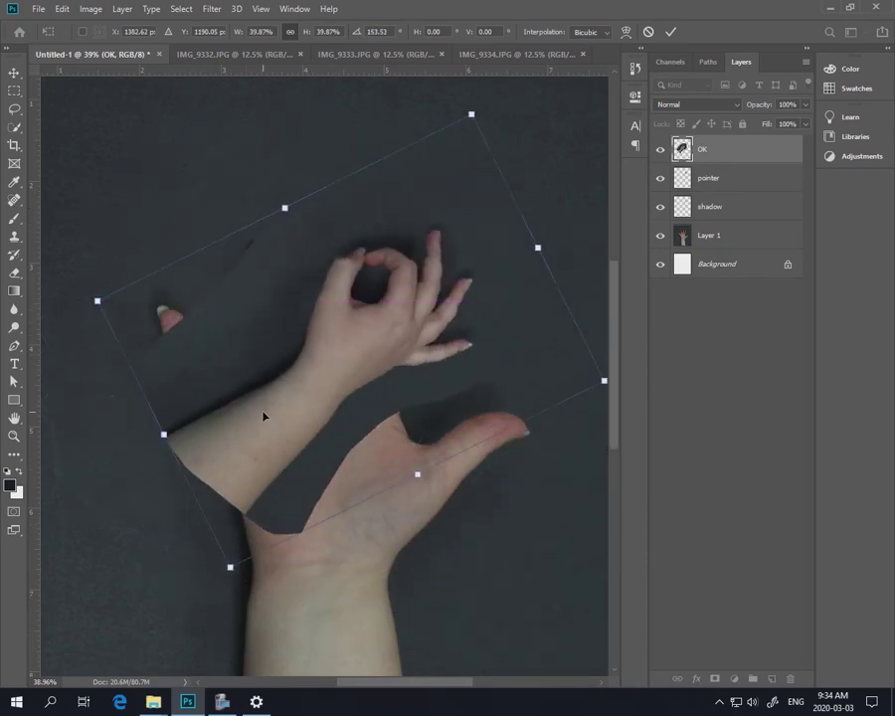
key(Return)
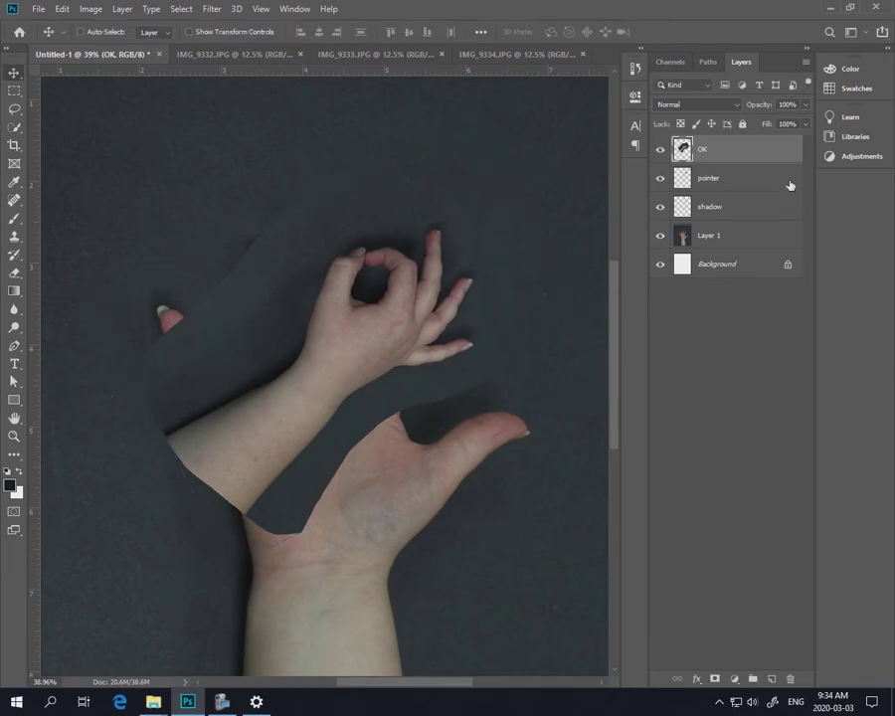
Lower the OK layer's opacity to 46% and move it over the open hand's thumb
click(806, 124)
drag(805, 123, 769, 123)
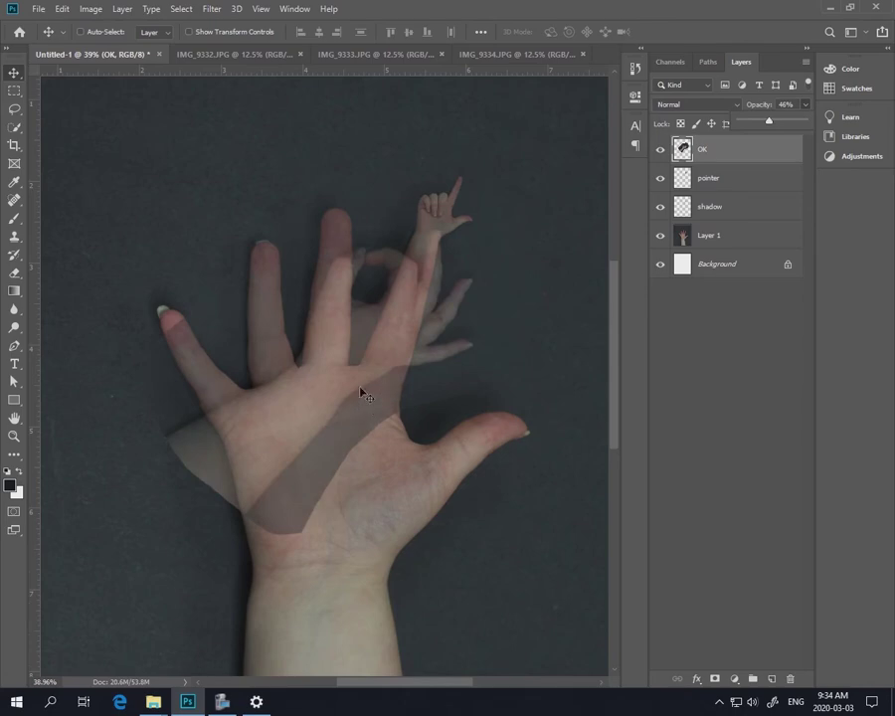
drag(361, 393, 439, 459)
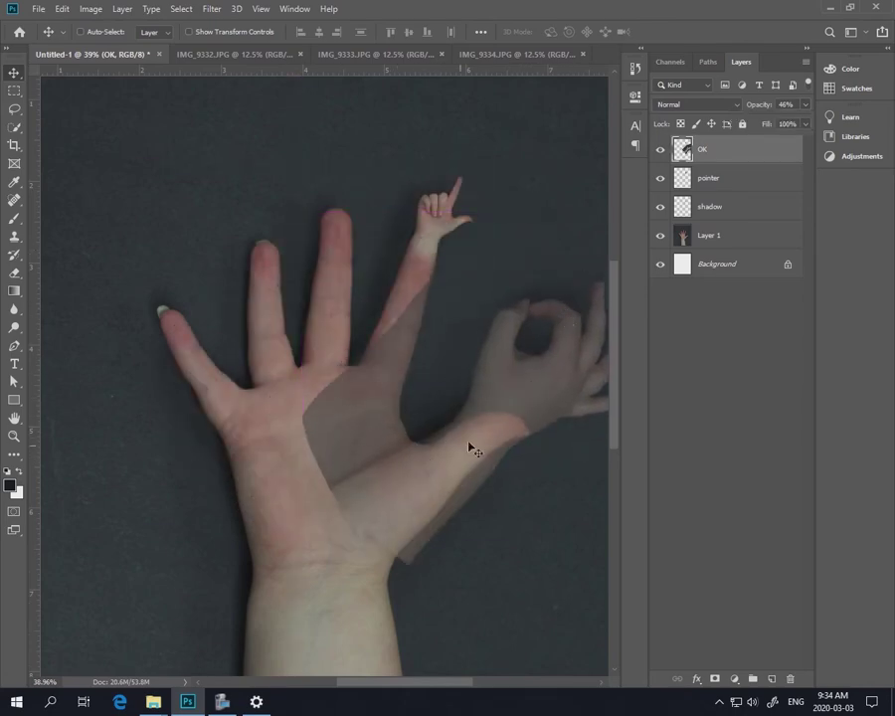
Transform the OK layer to 58.06% scale, rotate it 13.34°, and align its forearm with the open hand's thumb
key(ctrl+t)
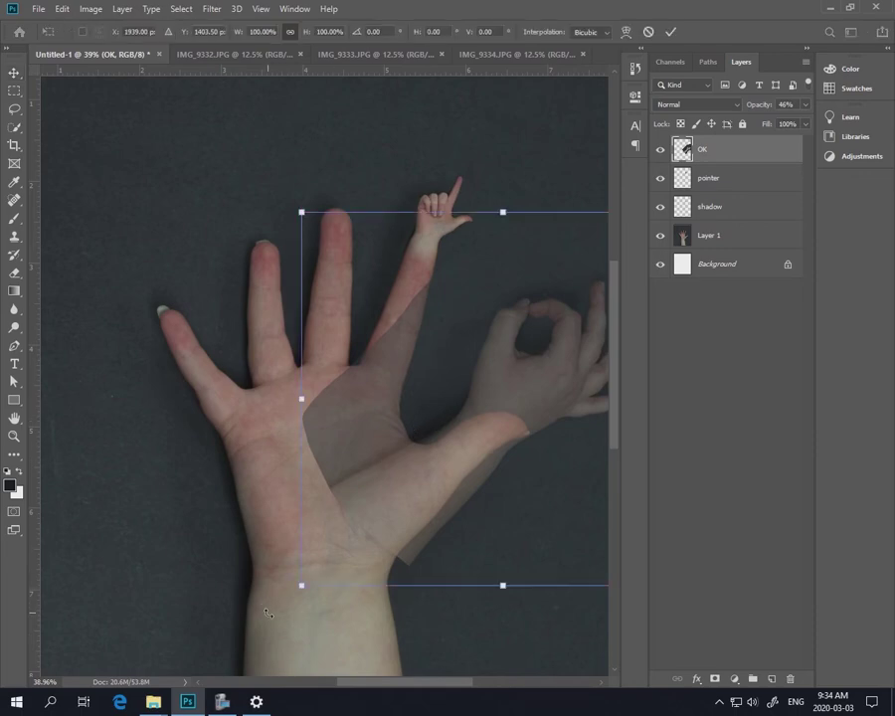
drag(310, 589, 427, 469)
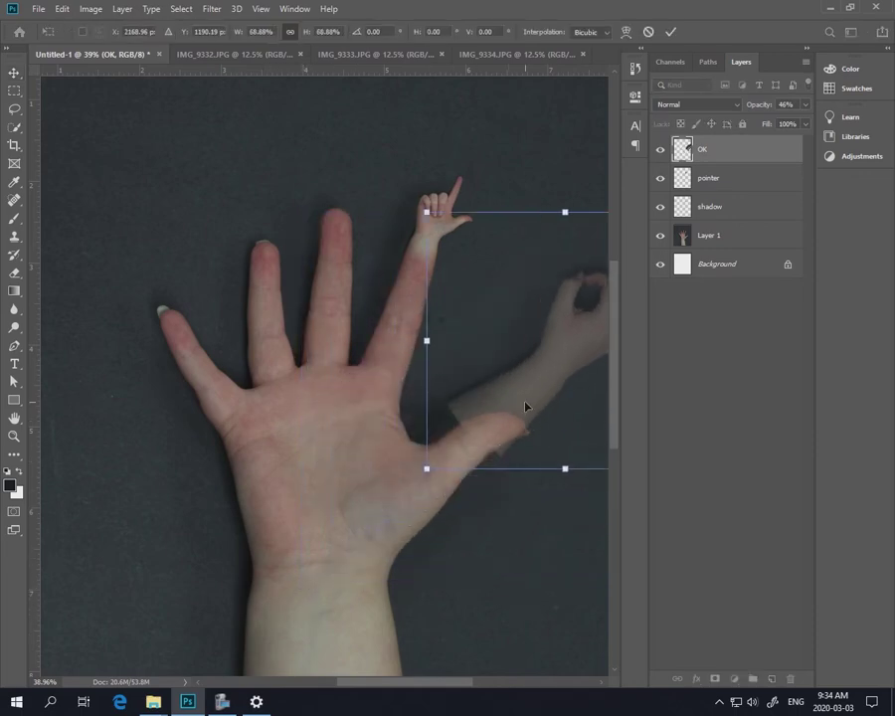
drag(525, 407, 466, 463)
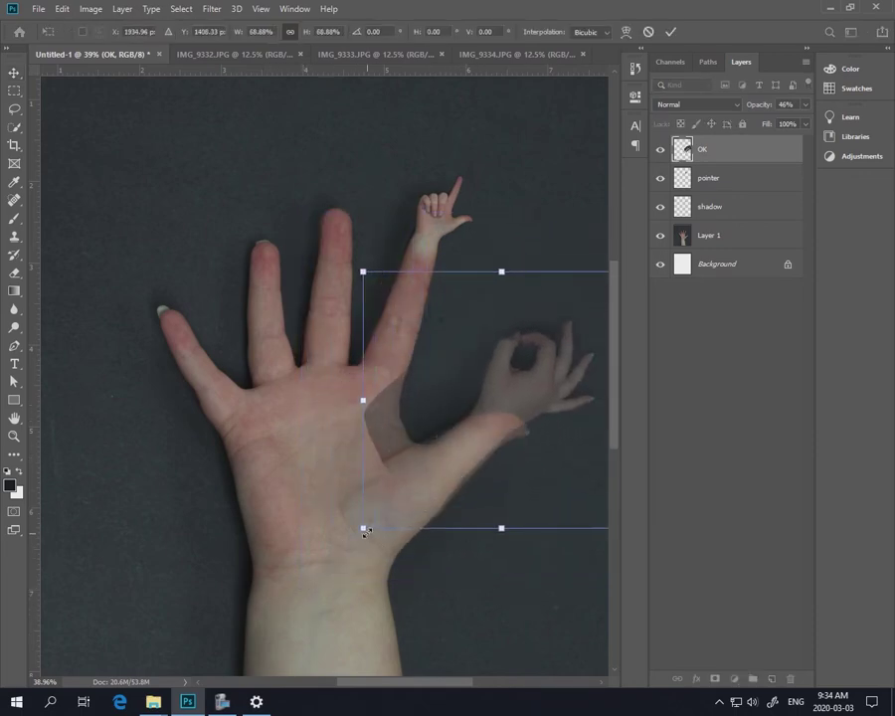
drag(366, 529, 314, 503)
drag(466, 444, 477, 451)
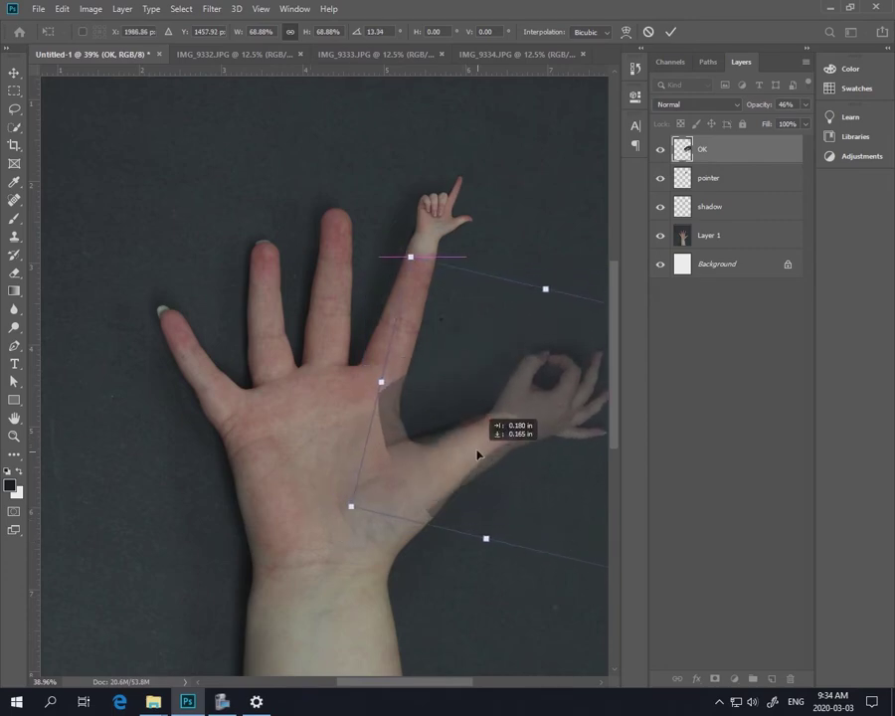
drag(337, 497, 377, 479)
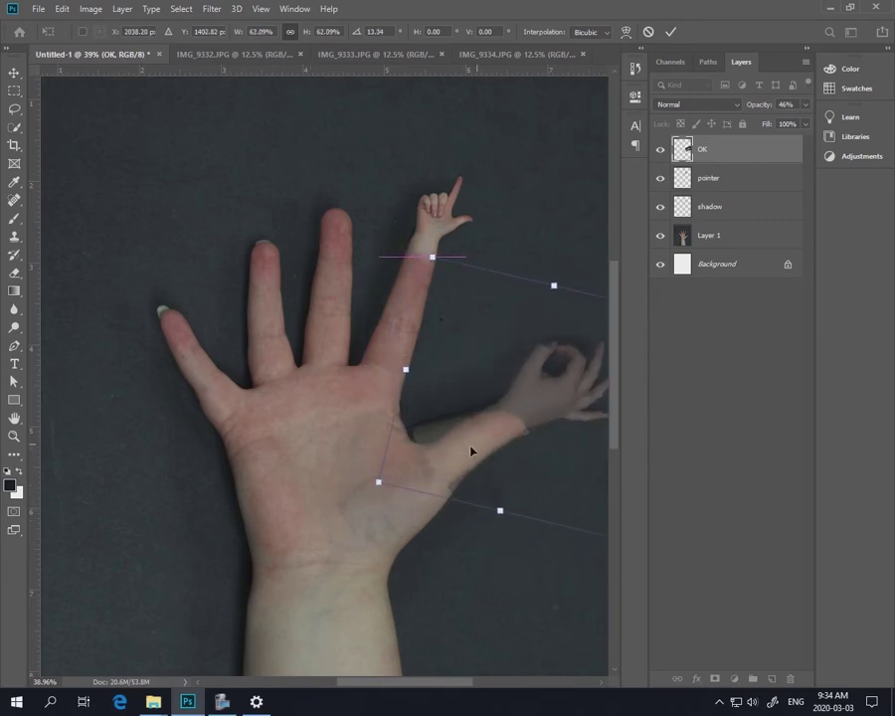
drag(471, 451, 553, 501)
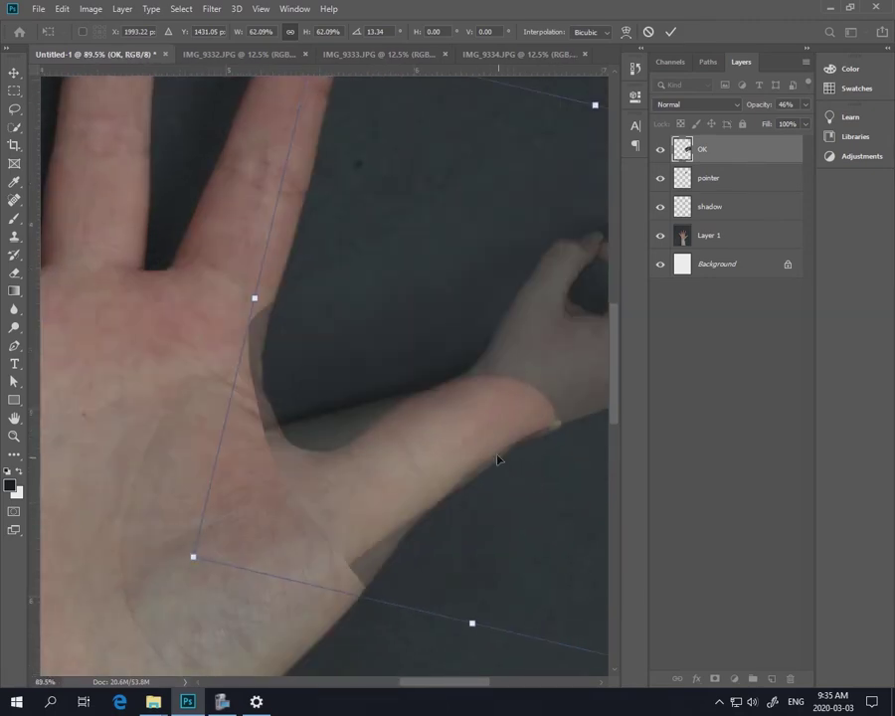
drag(499, 458, 478, 443)
drag(192, 556, 236, 527)
drag(376, 457, 414, 486)
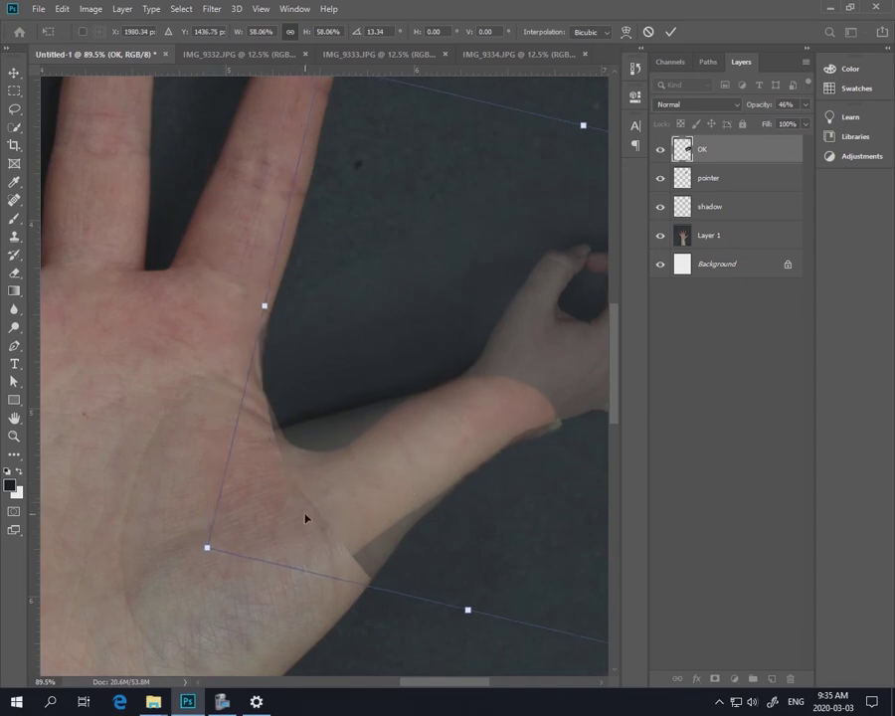
key(Return)
Set the OK layer's opacity back to 100%
drag(501, 484, 354, 462)
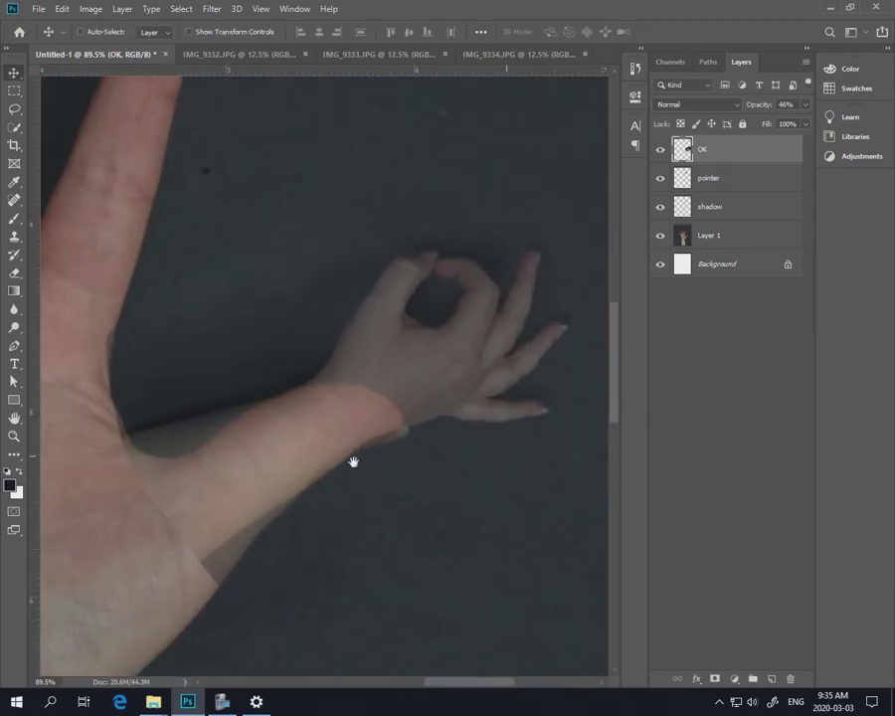
click(804, 104)
drag(769, 125, 832, 139)
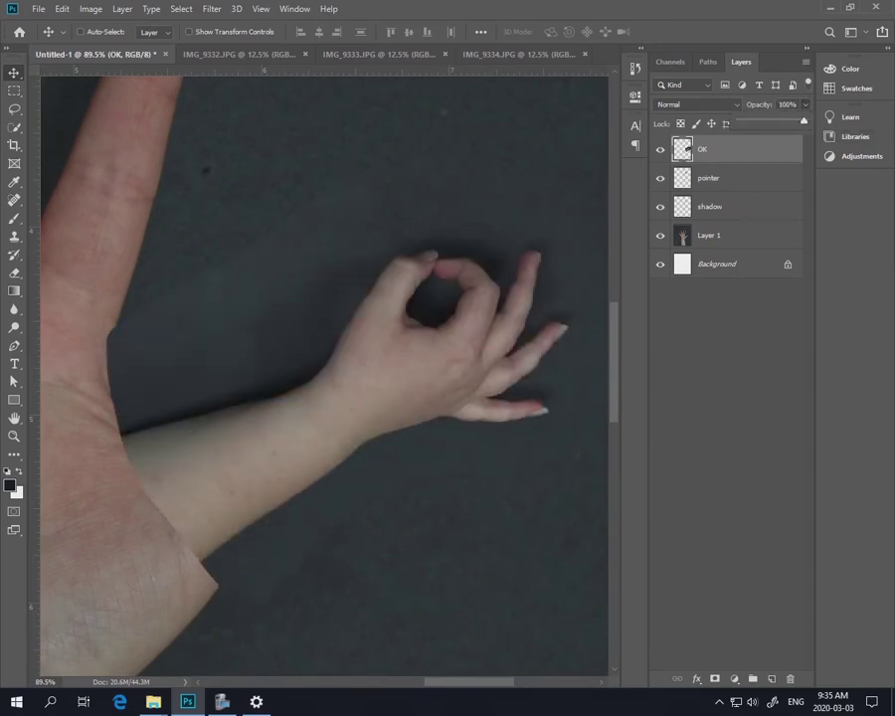
Erase the OK layer's forearm and overlapping palm with a soft 150 px eraser so its wrist blends into the thumb
key(e)
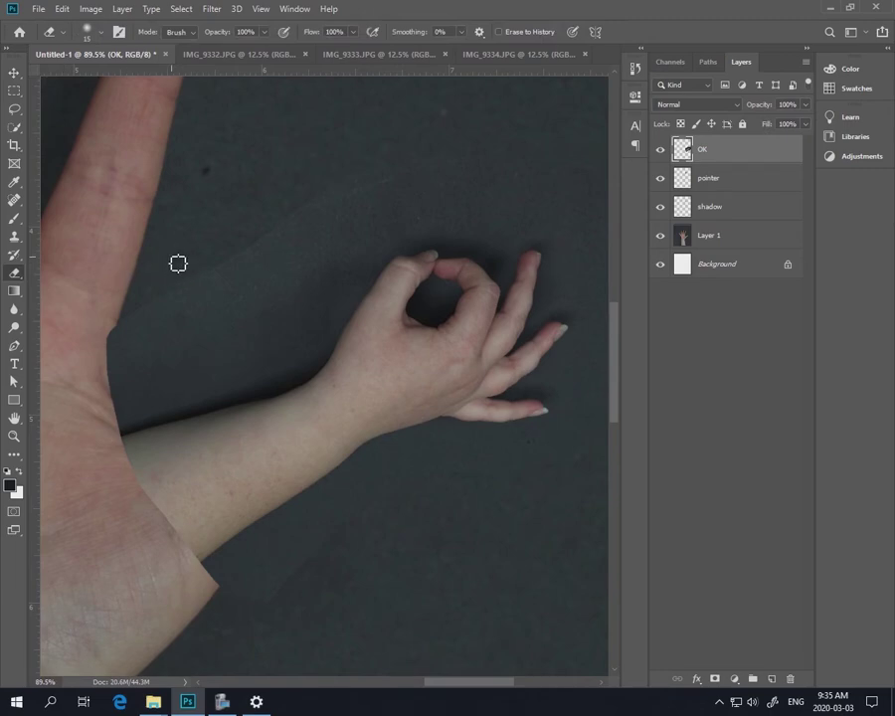
key(bracketright)
key(bracketright)
key(bracketright)
key(bracketright)
key(bracketright)
key(bracketright)
key(bracketright)
key(bracketright)
key(bracketright)
mouse_move(99, 268)
mouse_down()
mouse_move(174, 393)
mouse_move(140, 403)
mouse_move(200, 390)
mouse_up()
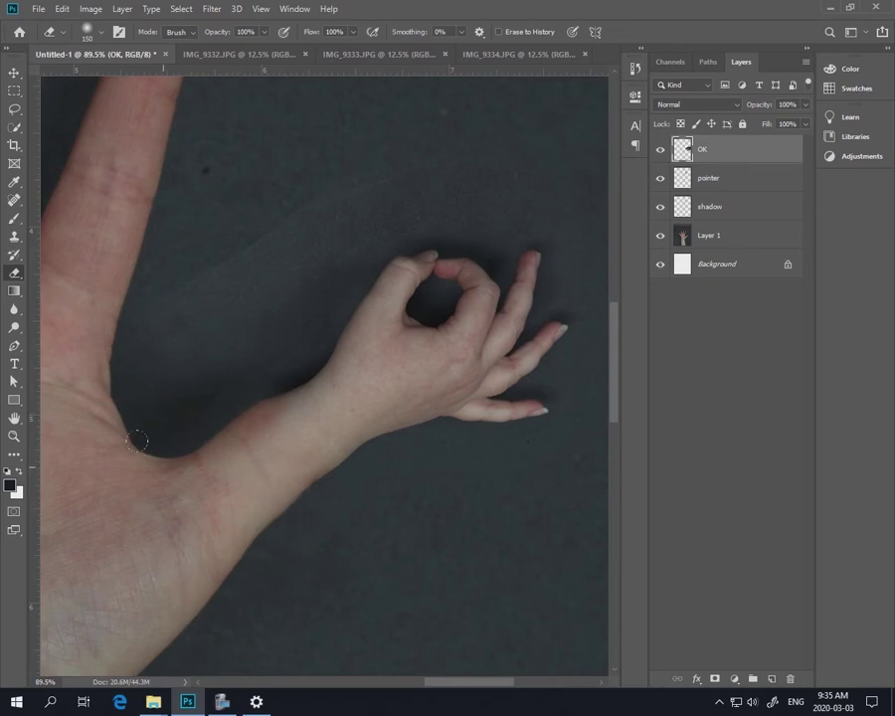
click(14, 73)
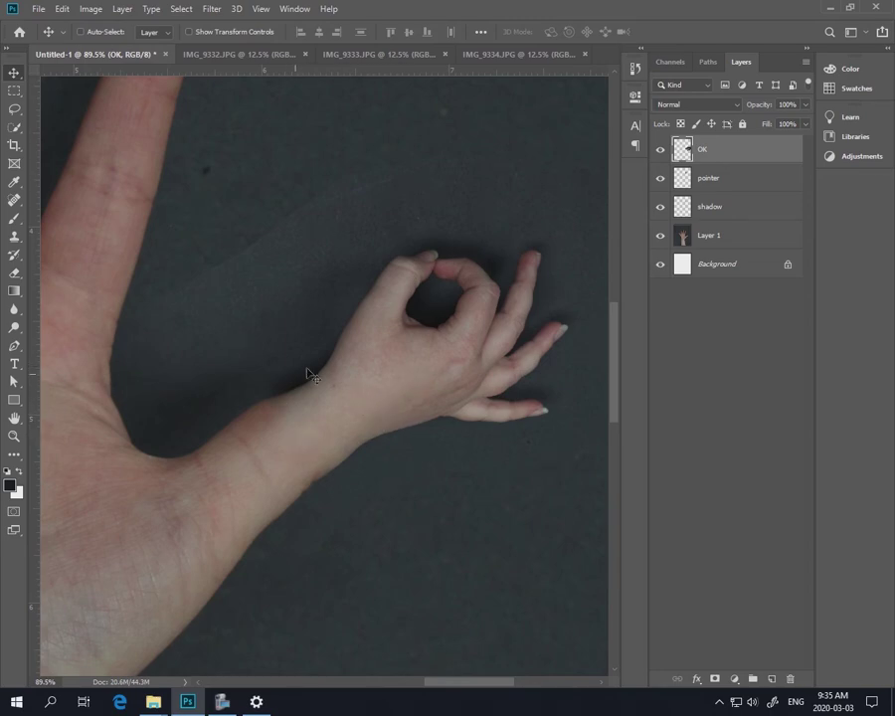
Erase leftover background around the OK hand, undo the stroke cutting into its fingertips, and reduce the eraser to 80 px
key(e)
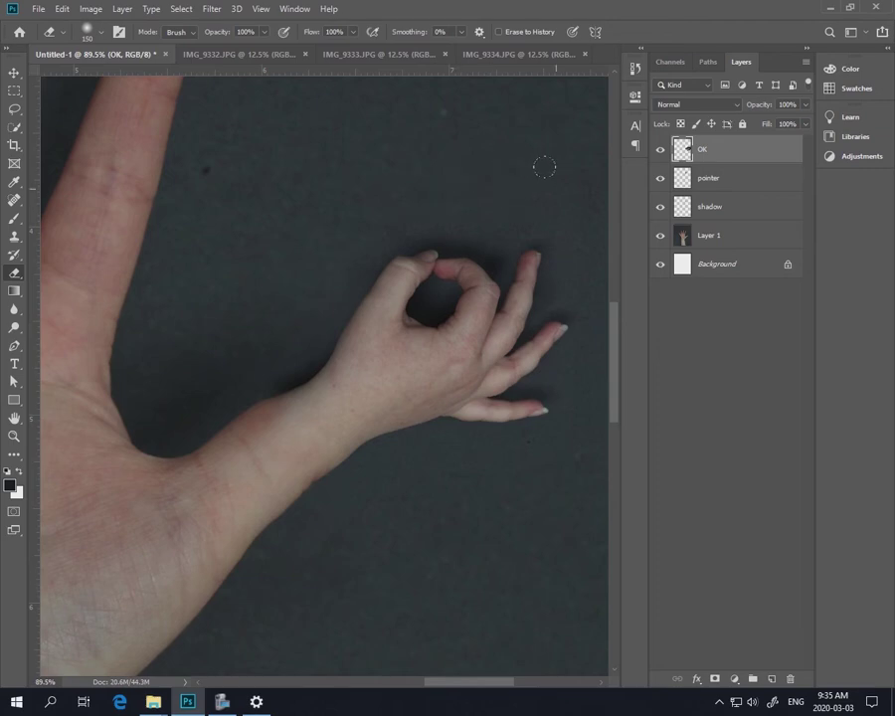
drag(565, 284, 565, 360)
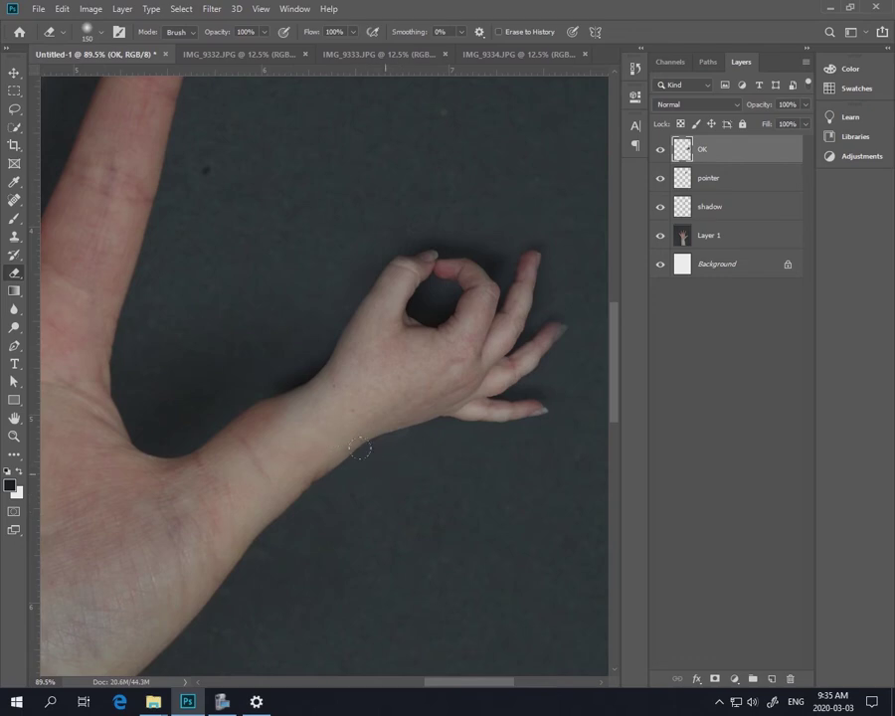
key(ctrl+z)
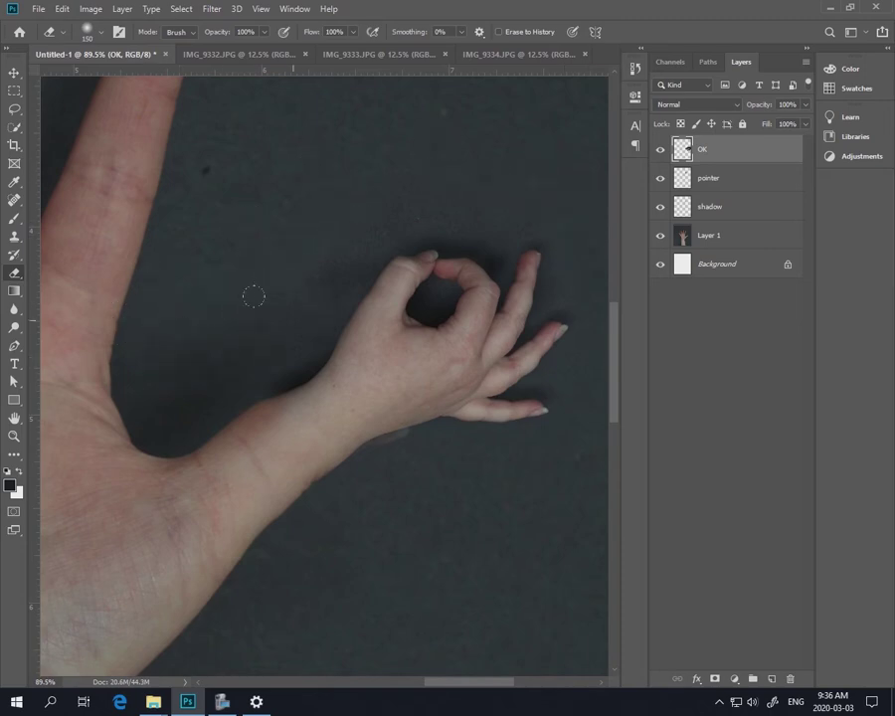
key(bracketleft)
key(bracketleft)
key(bracketleft)
key(bracketleft)
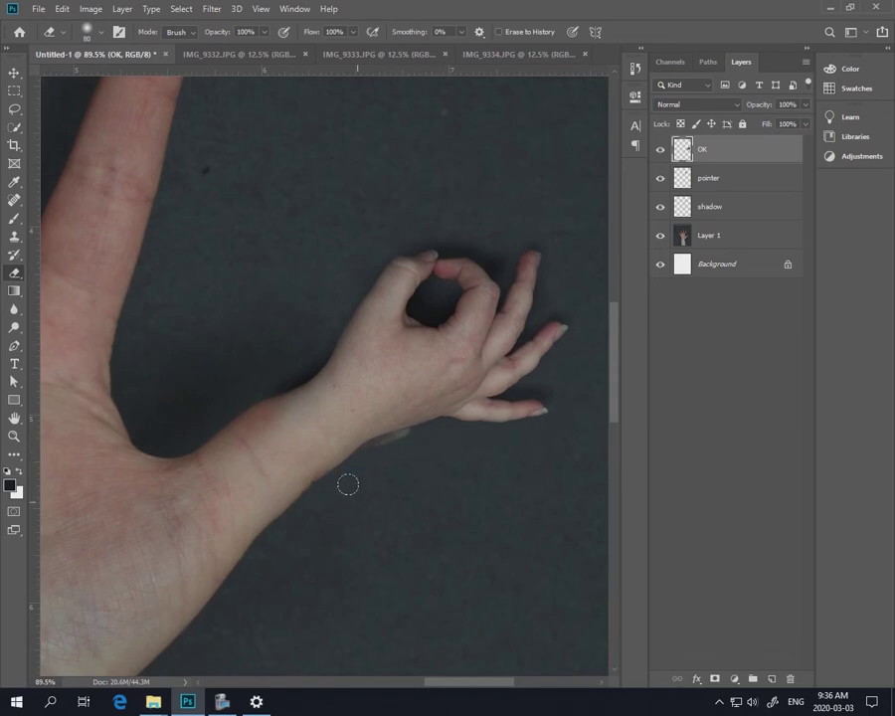
Try to clone dark background over the thumb tip on Layer 1 with the OK, pointer and shadow layers hidden
drag(661, 149, 660, 206)
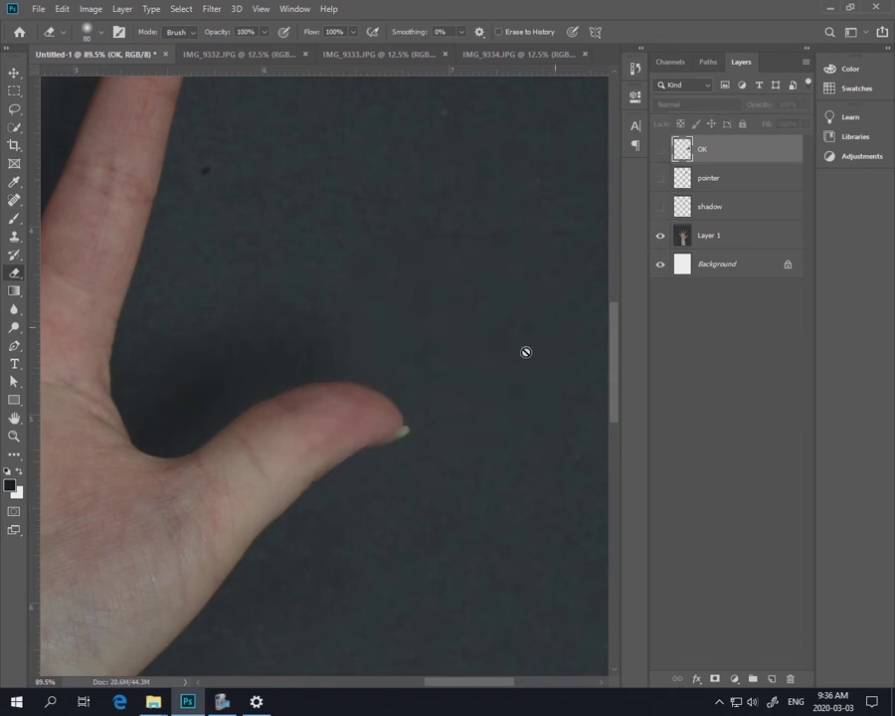
click(714, 236)
key(s)
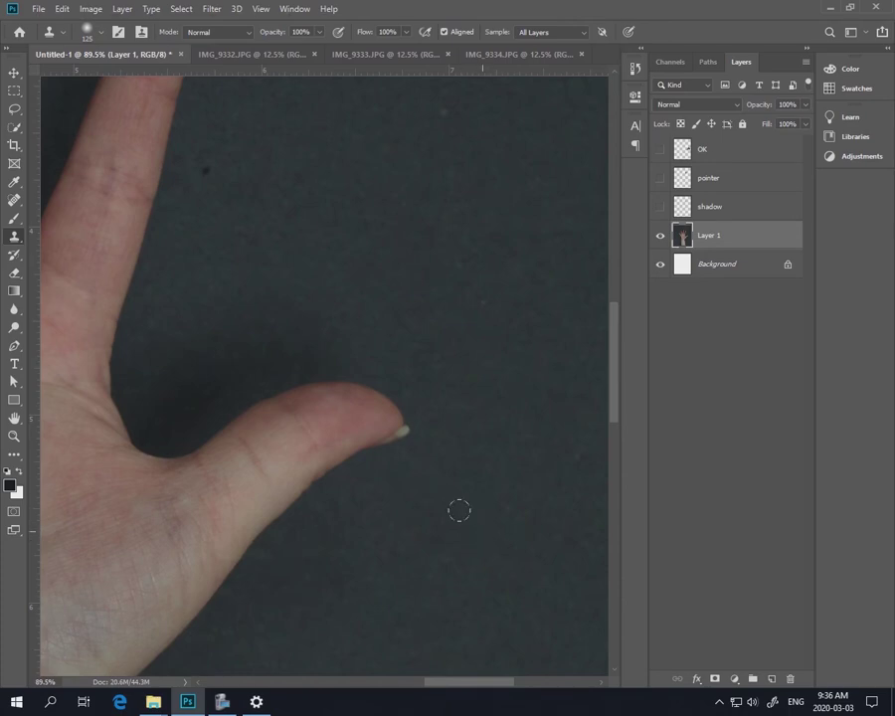
mouse_move(398, 420)
mouse_down()
mouse_move(323, 449)
mouse_move(429, 400)
mouse_move(349, 415)
mouse_move(315, 452)
mouse_up()
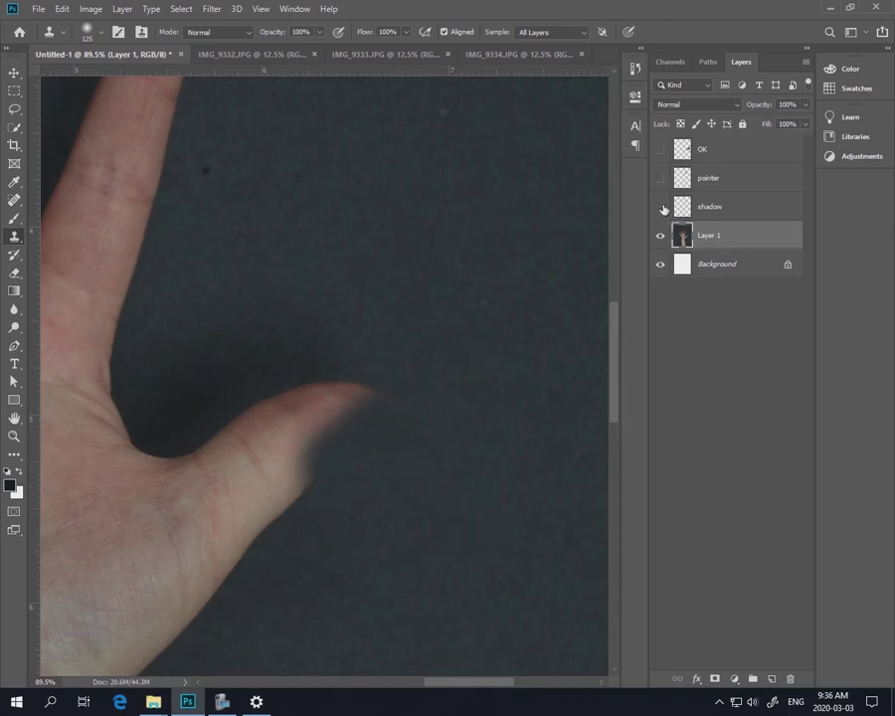
drag(660, 206, 660, 149)
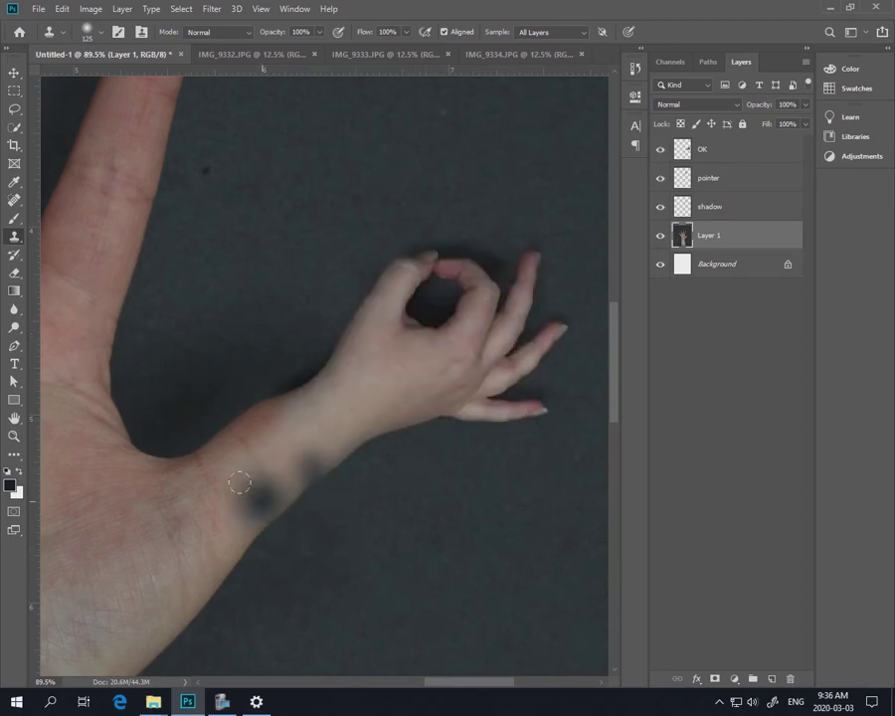
key(ctrl+z)
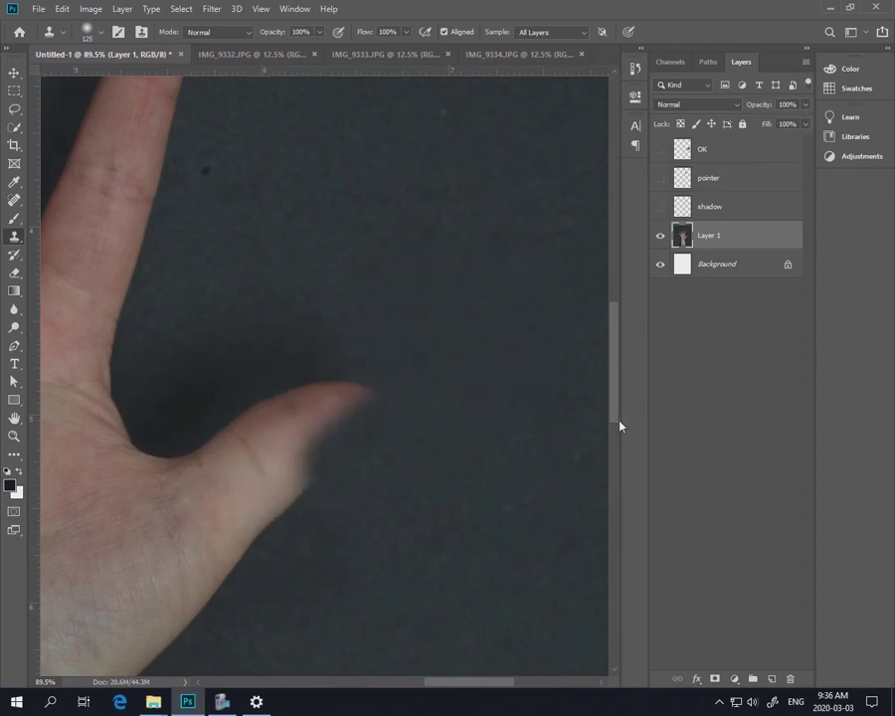
key(ctrl+shift+z)
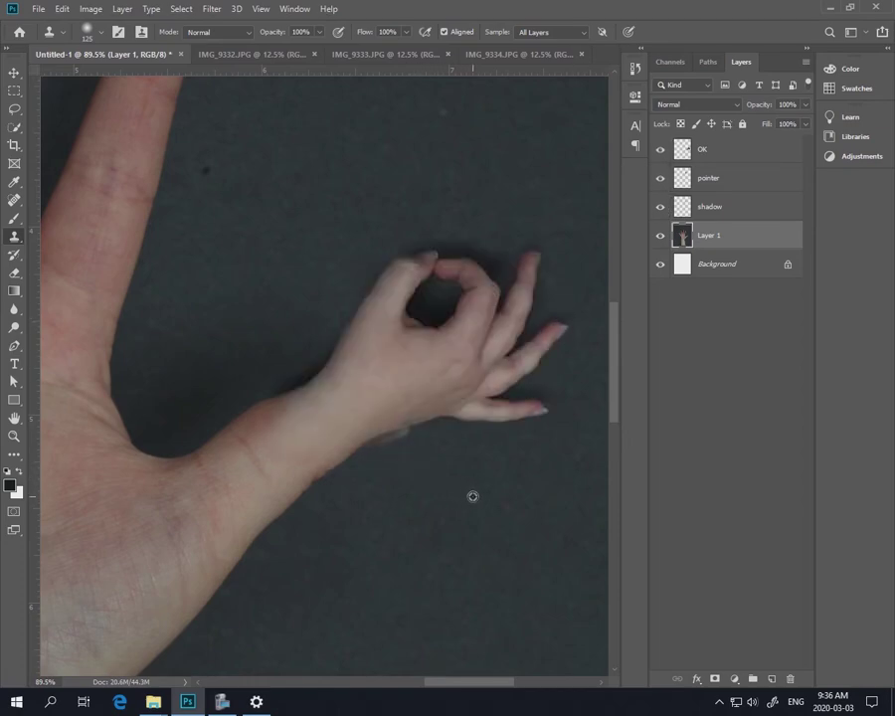
Clone dark background over the exposed thumbnail beneath the OK hand's wrist on Layer 1, undoing the stray last stamp
drag(405, 427, 357, 419)
click(357, 420)
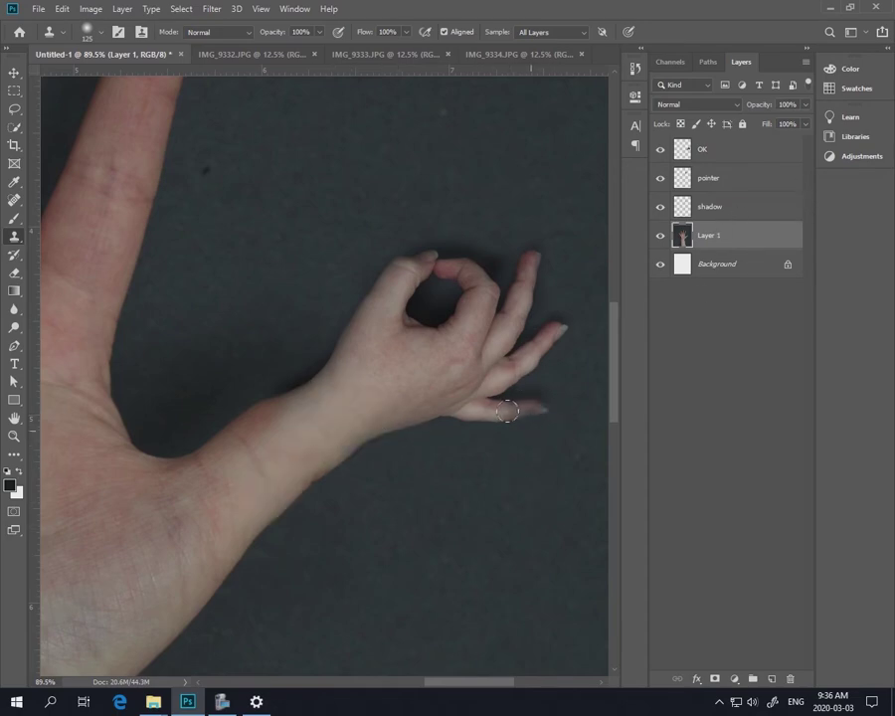
key(ctrl+0)
click(410, 438)
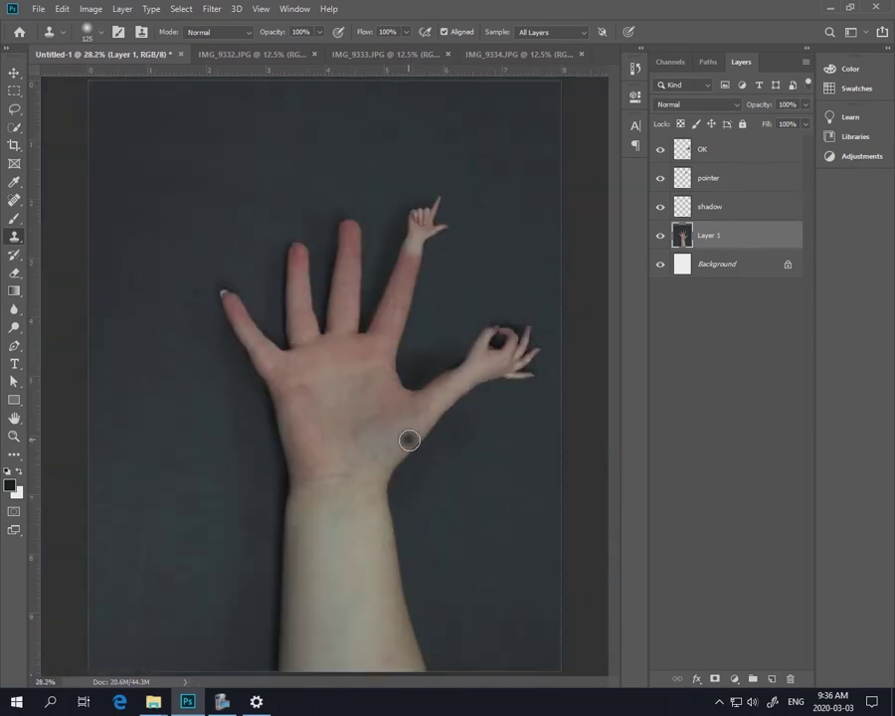
key(ctrl+z)
Try to clean up around the OK sign's curled index finger with the Clone Stamp on Layer 1
scroll(448, 352, up, 5)
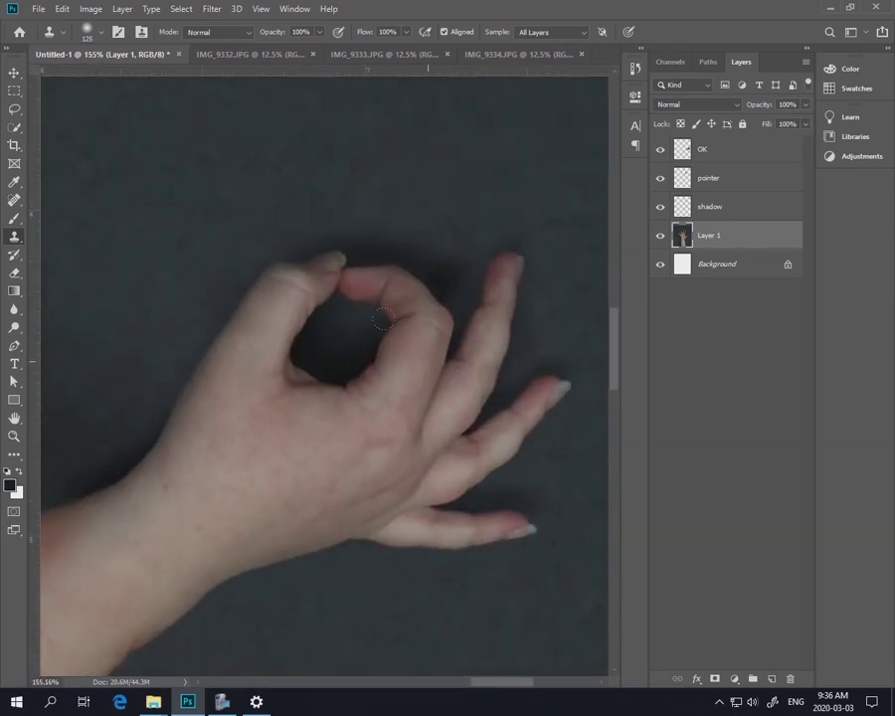
drag(383, 318, 398, 239)
key(e)
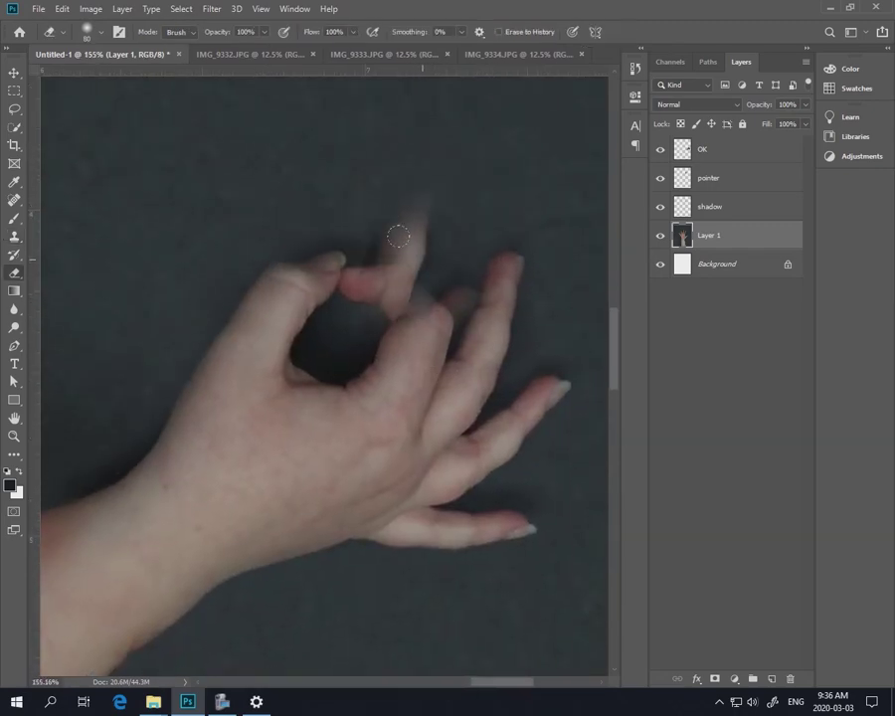
key(ctrl+z)
Erase the background around the fingers and inside the ring of the OK sign on the OK layer with a 40 px eraser
key(bracketleft)
key(bracketleft)
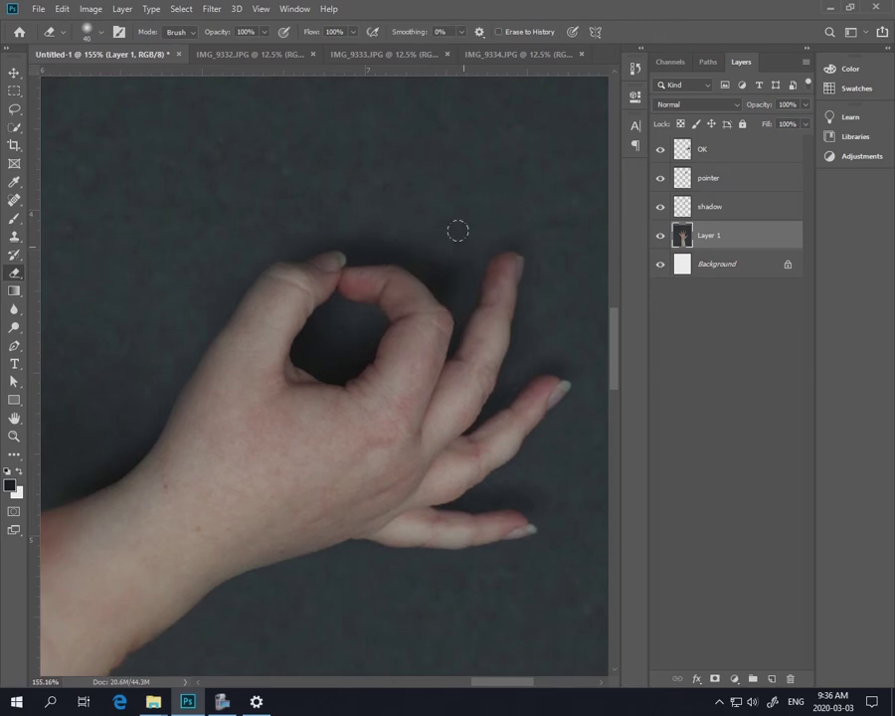
drag(475, 214, 456, 247)
key(ctrl+z)
click(731, 151)
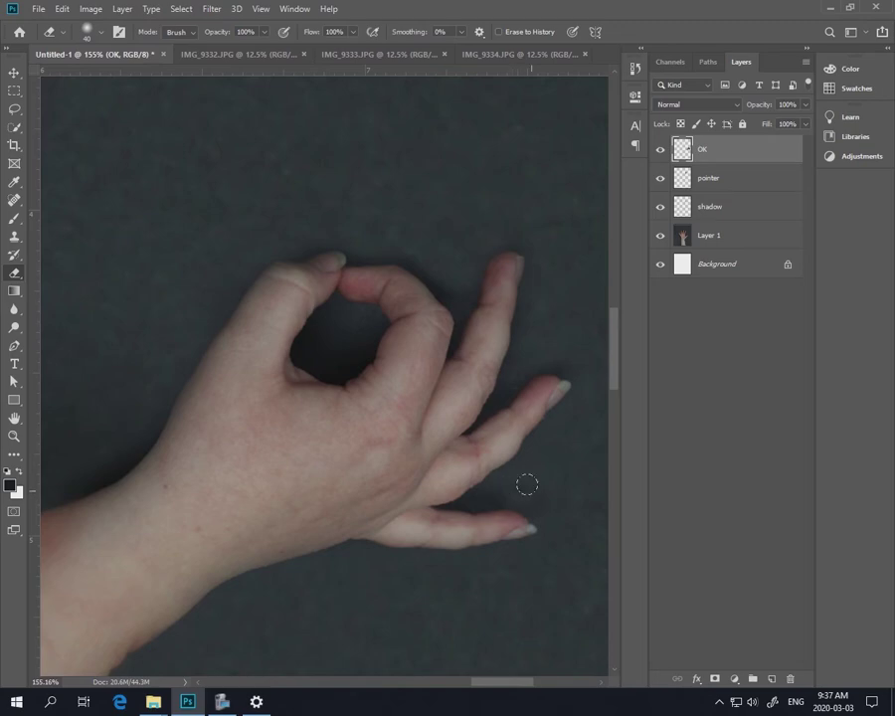
mouse_move(313, 354)
mouse_down()
mouse_move(338, 325)
mouse_move(353, 330)
mouse_up()
key(ctrl+0)
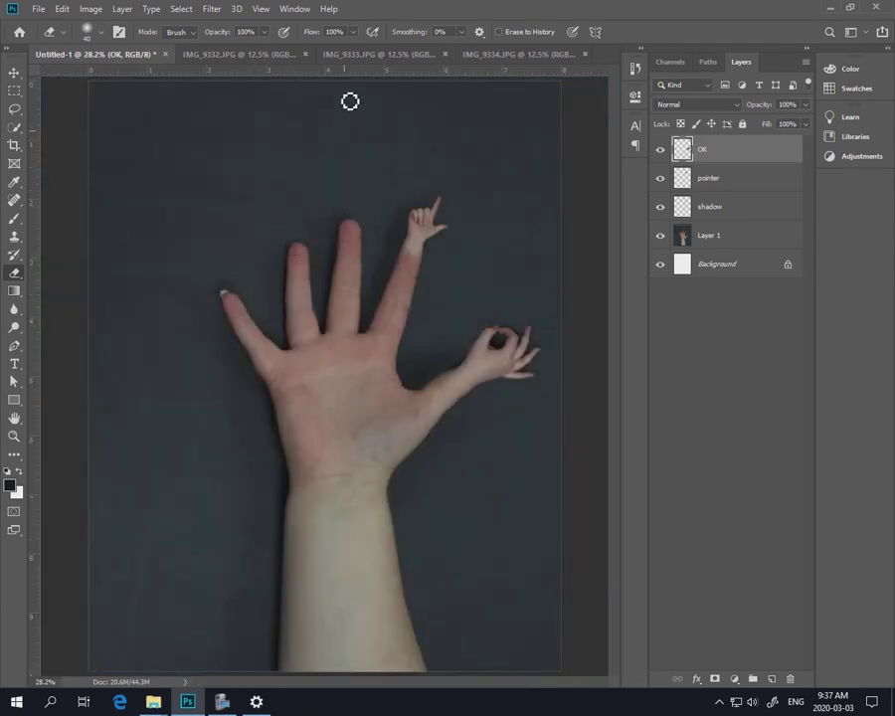
Lasso loosely around the thumbs-up hand and forearm in IMG_9332.JPG and copy it into Untitled-1 as a new layer
click(244, 54)
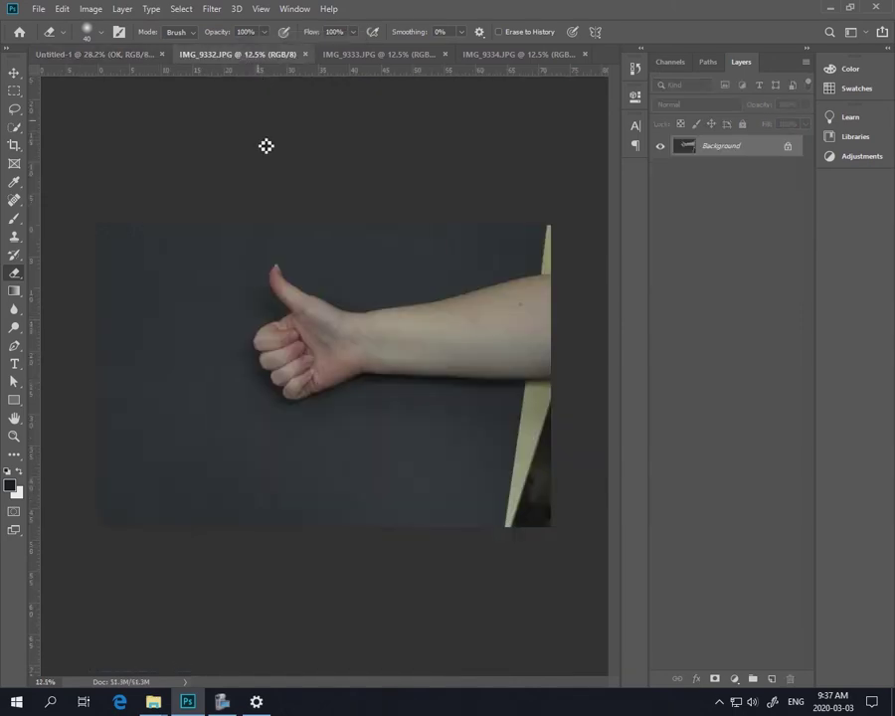
click(14, 108)
mouse_move(448, 263)
mouse_down()
mouse_move(382, 275)
mouse_move(248, 245)
mouse_move(213, 311)
mouse_move(212, 395)
mouse_move(280, 435)
mouse_move(424, 431)
mouse_move(479, 419)
mouse_move(512, 332)
mouse_move(493, 269)
mouse_move(451, 276)
mouse_up()
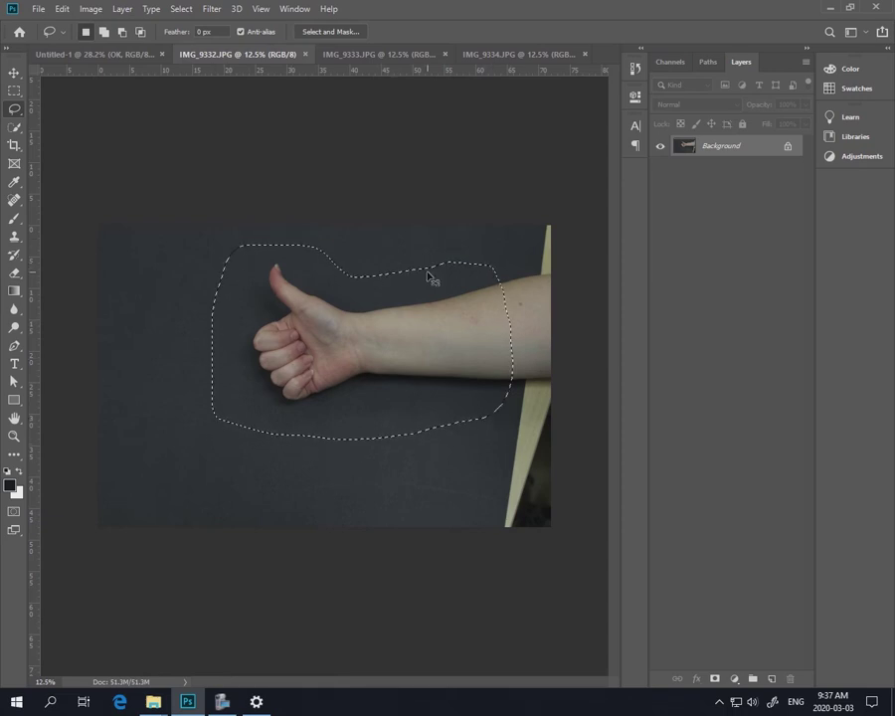
click(107, 55)
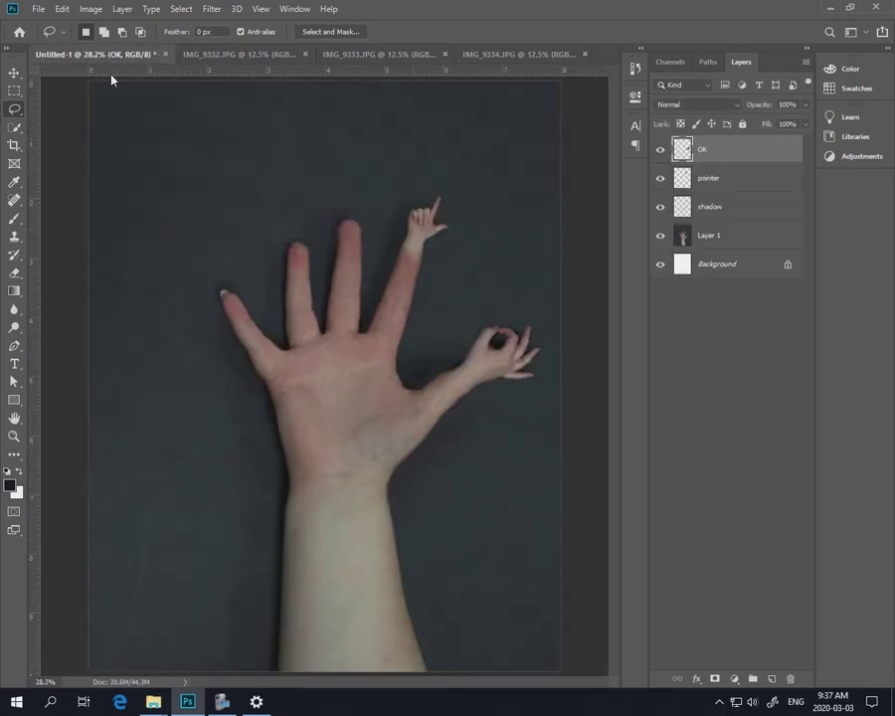
key(ctrl+v)
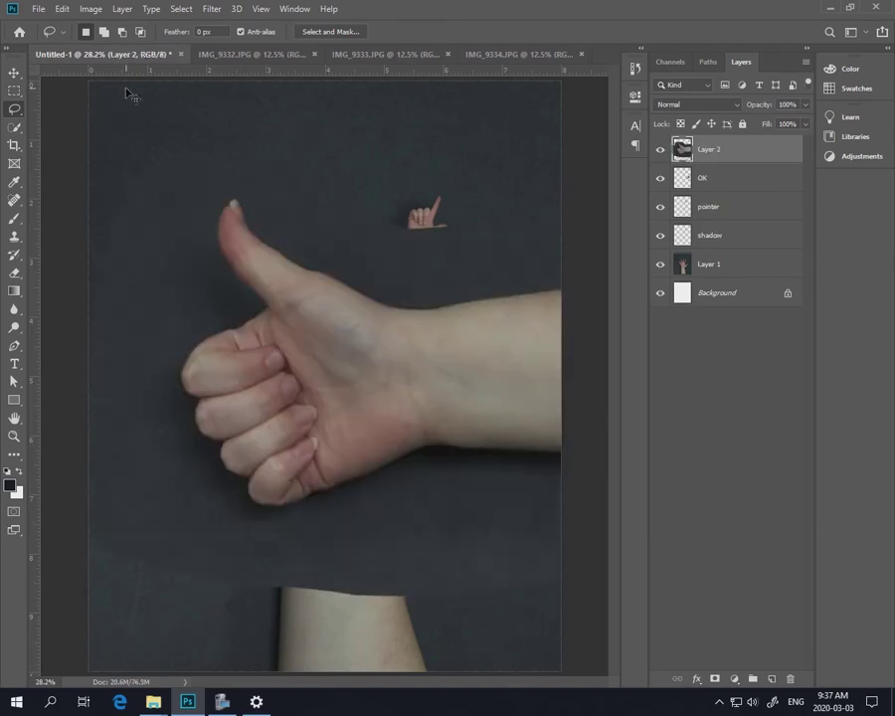
Scale the thumbs-up hand on Layer 2 to about 49%, move it over the upper fingers and set the layer's opacity to 39%
key(ctrl+t)
drag(87, 151, 434, 375)
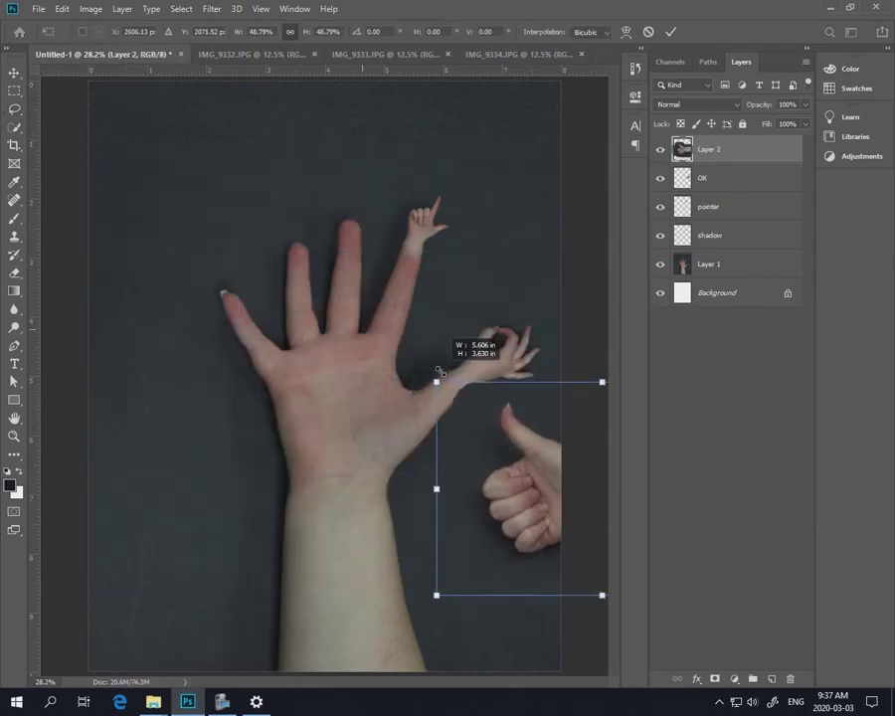
drag(516, 469, 232, 252)
key(Return)
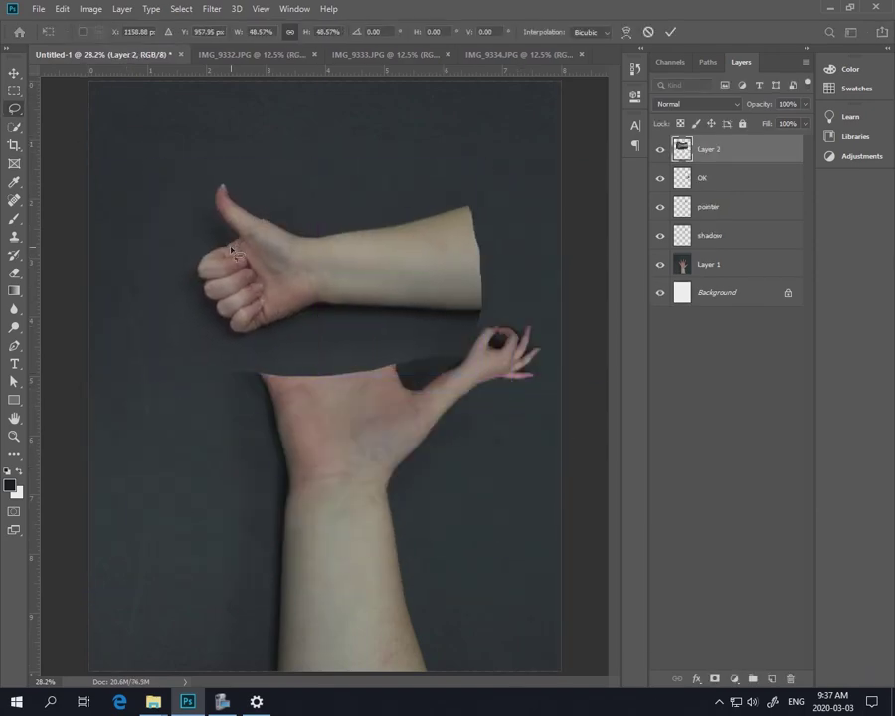
key(l)
click(806, 104)
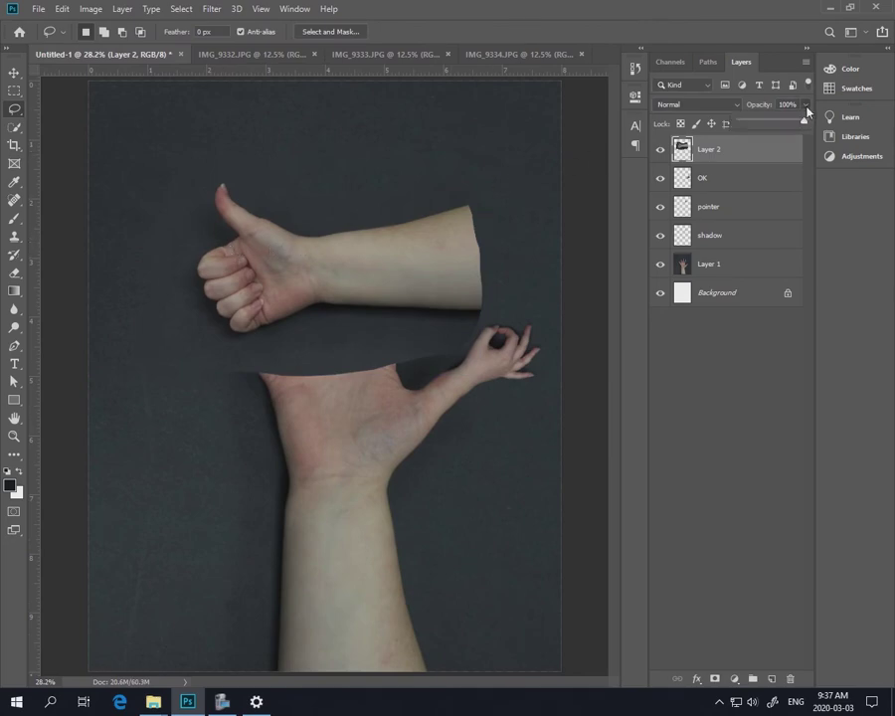
drag(802, 121, 764, 122)
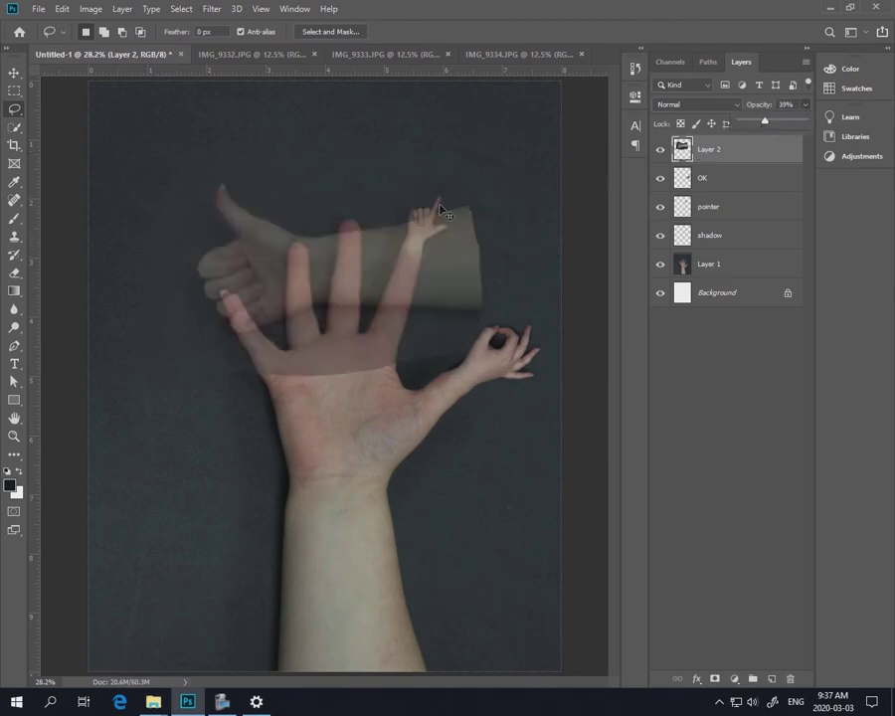
Rotate the thumbs-up hand to about 76° and scale it to about 34%, placing its forearm over the open hand's little finger
key(ctrl+t)
drag(537, 139, 463, 412)
drag(338, 367, 244, 374)
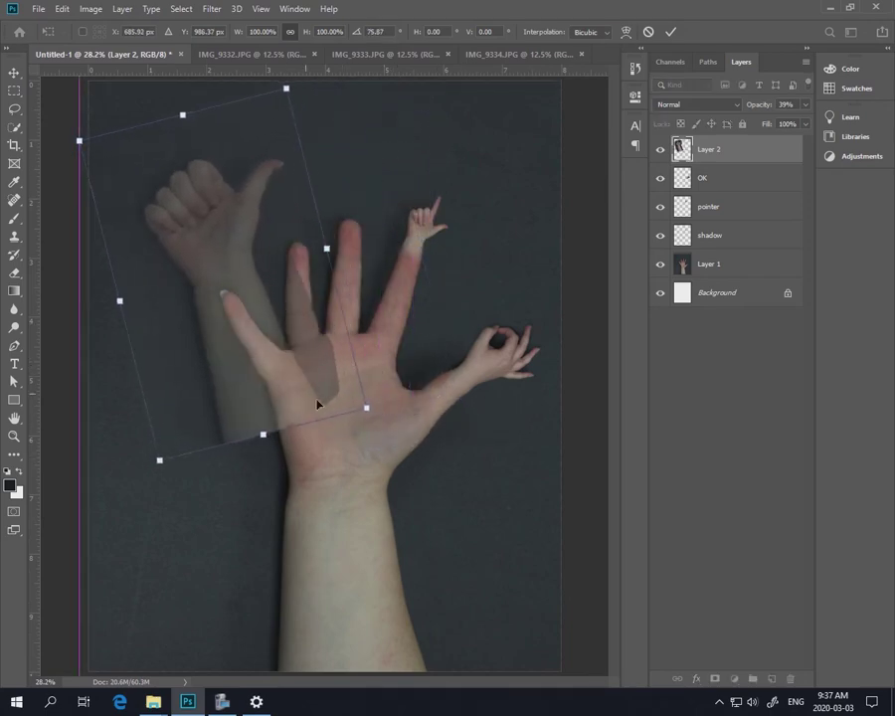
drag(364, 405, 241, 297)
drag(200, 260, 225, 295)
scroll(263, 343, up, 10)
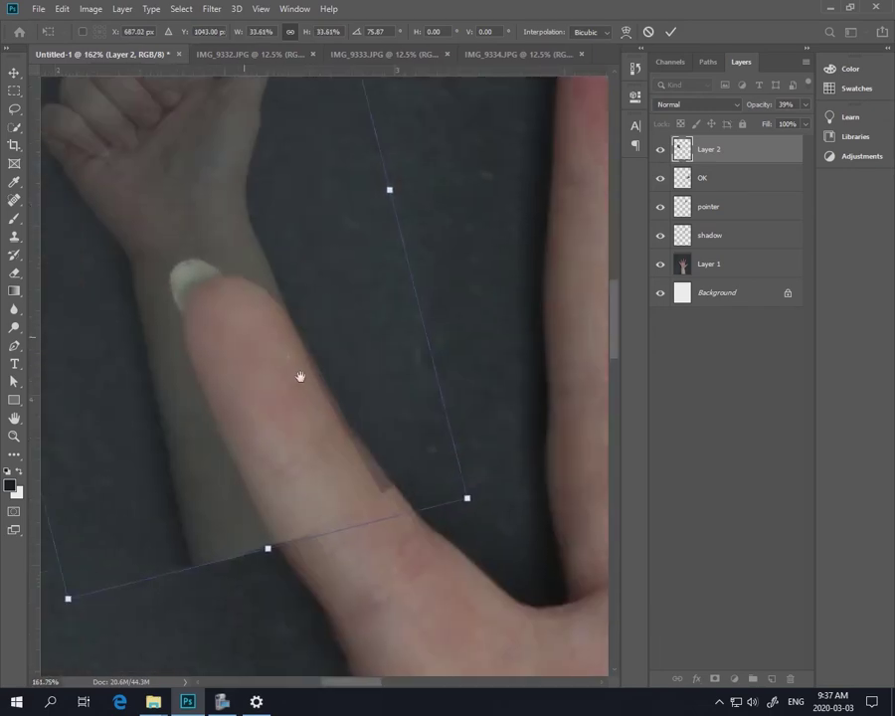
drag(300, 377, 337, 410)
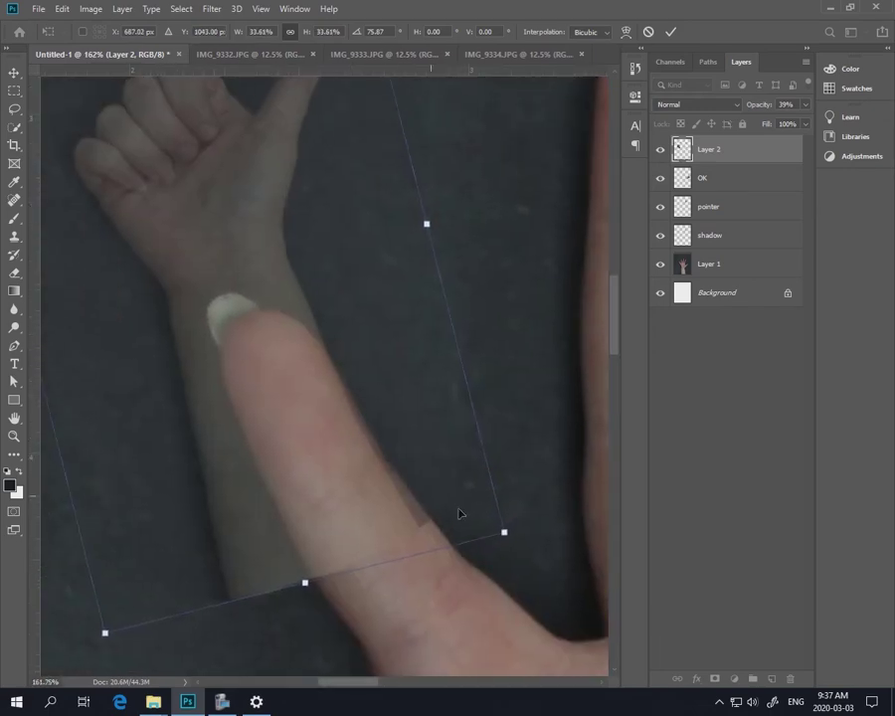
Shrink the thumbs-up hand to about 24% and rotate it to 67° so its forearm lines up with the little finger
drag(504, 533, 279, 329)
drag(202, 320, 298, 416)
drag(488, 494, 502, 470)
drag(300, 400, 295, 405)
drag(454, 443, 468, 452)
drag(376, 423, 381, 457)
drag(472, 477, 499, 491)
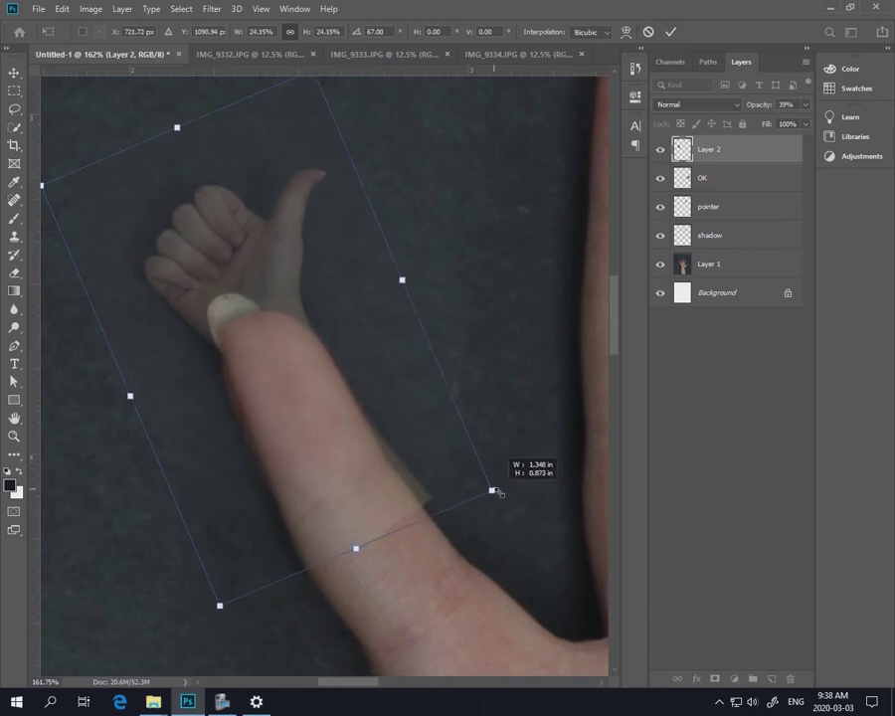
drag(402, 473, 398, 468)
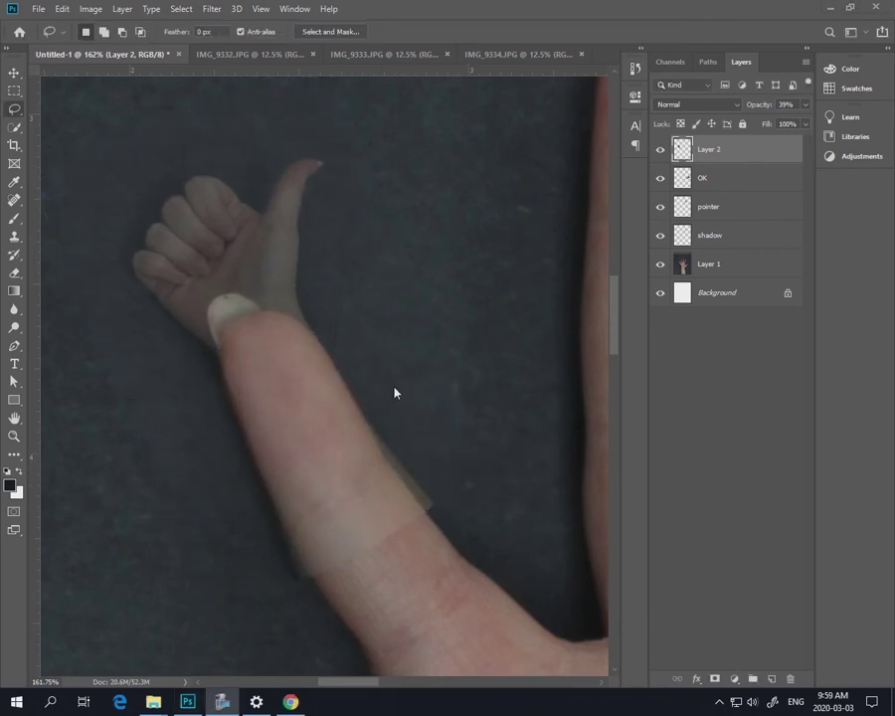
Erase the thumbs-up forearm's lower end with a 60 px eraser to blend it into the little finger, and restore Layer 2's opacity to 100%
key(e)
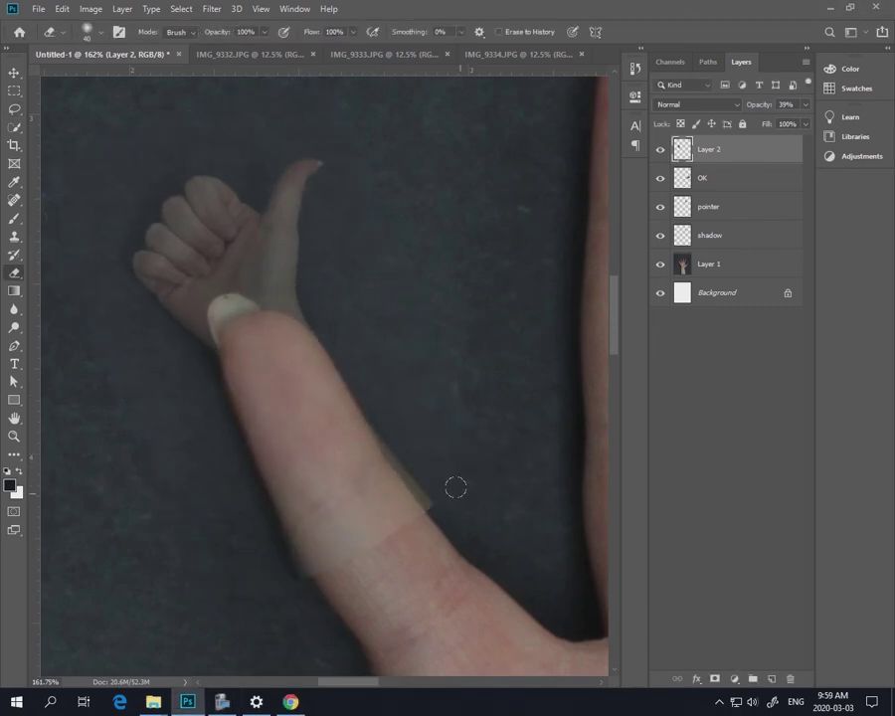
key(bracketright)
key(bracketright)
mouse_move(408, 479)
mouse_down()
mouse_move(364, 412)
mouse_move(370, 431)
mouse_up()
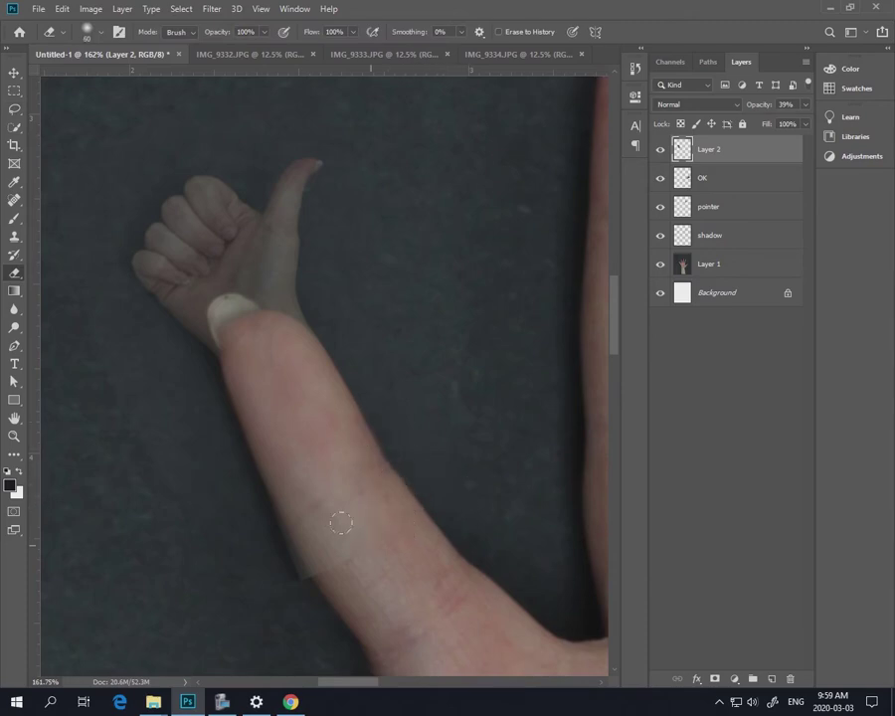
mouse_move(340, 522)
mouse_down()
mouse_move(302, 539)
mouse_move(246, 483)
mouse_up()
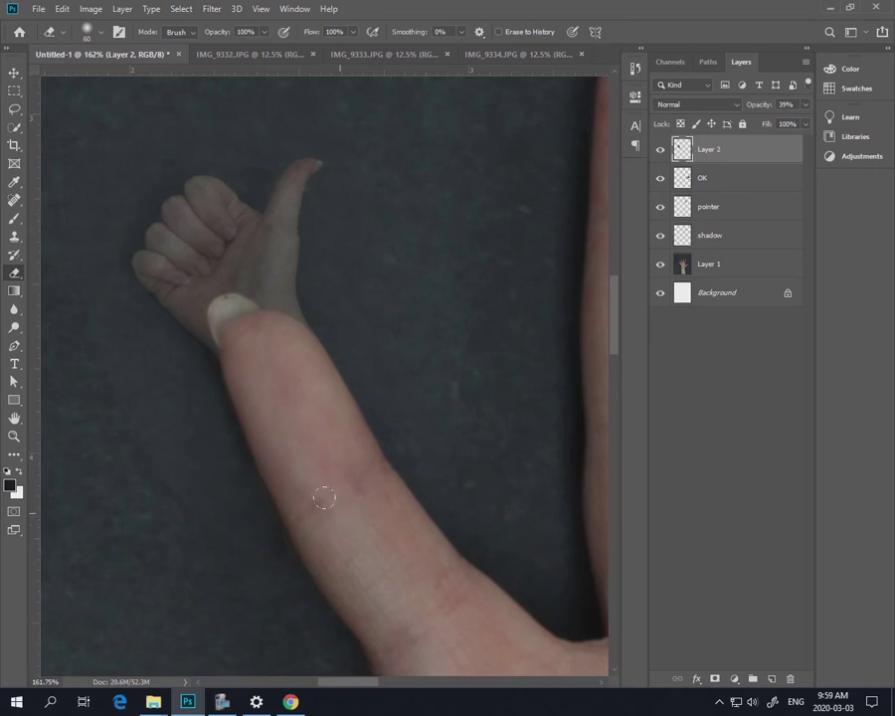
mouse_move(317, 488)
mouse_down()
mouse_move(275, 368)
mouse_move(256, 344)
mouse_up()
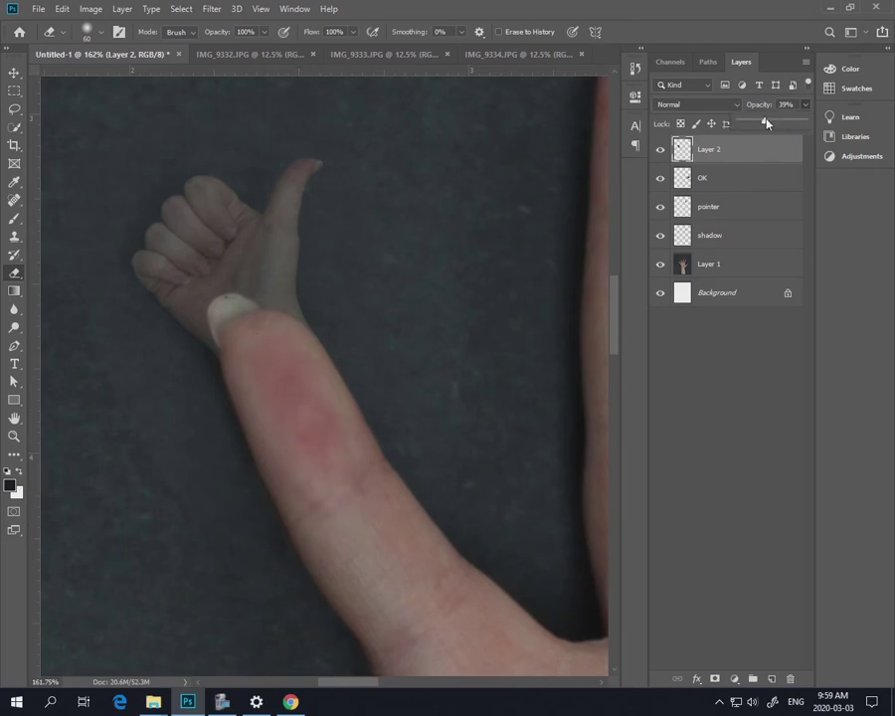
drag(765, 122, 808, 122)
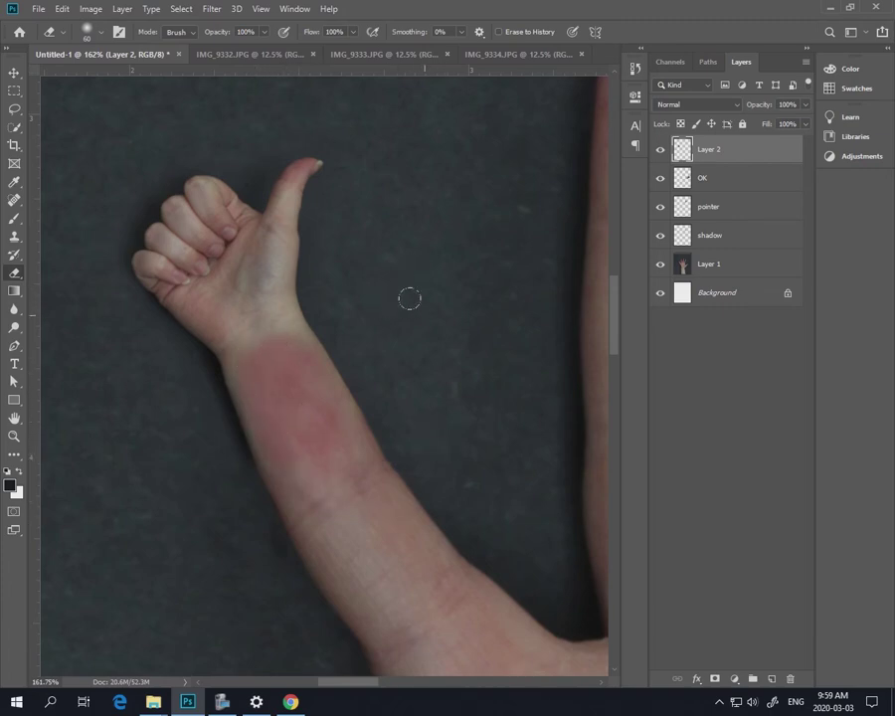
Close IMG_9332.JPG, and lasso loosely around the shaka hand and forearm in IMG_9333.JPG to copy it into Untitled-1 as a new layer
click(252, 55)
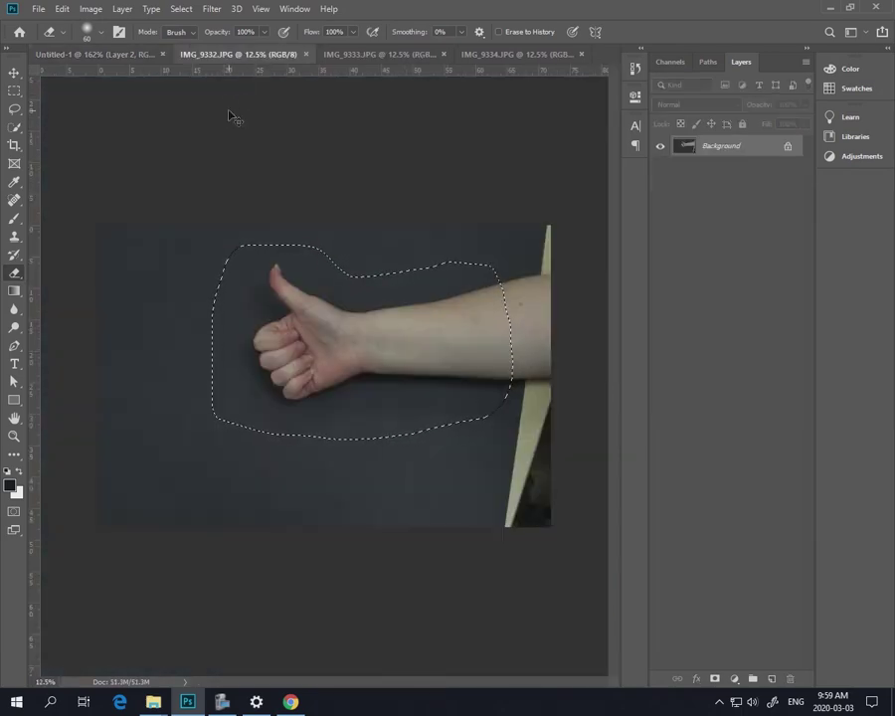
key(ctrl+w)
click(261, 57)
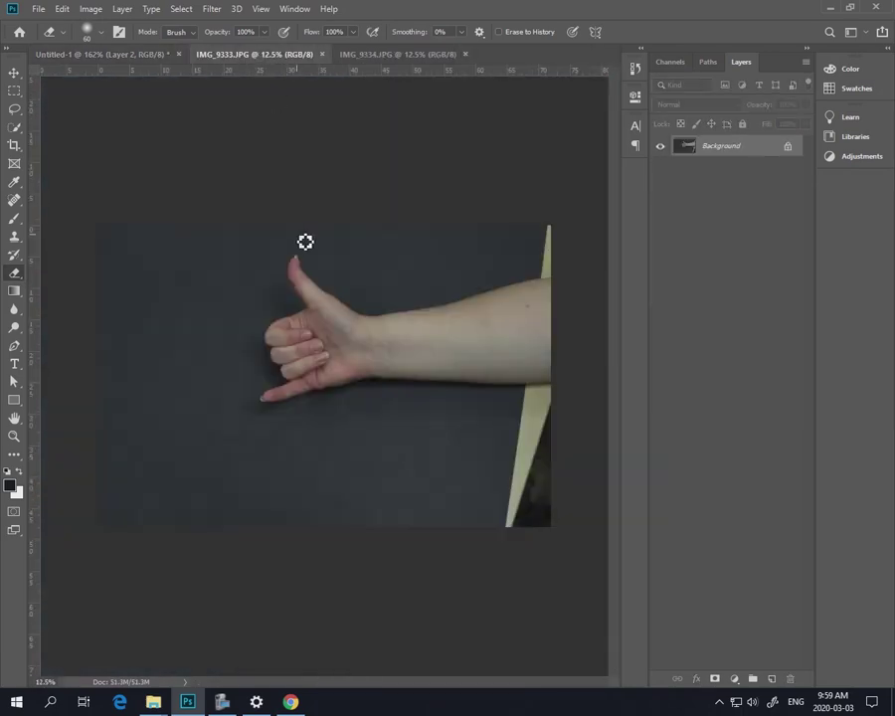
key(l)
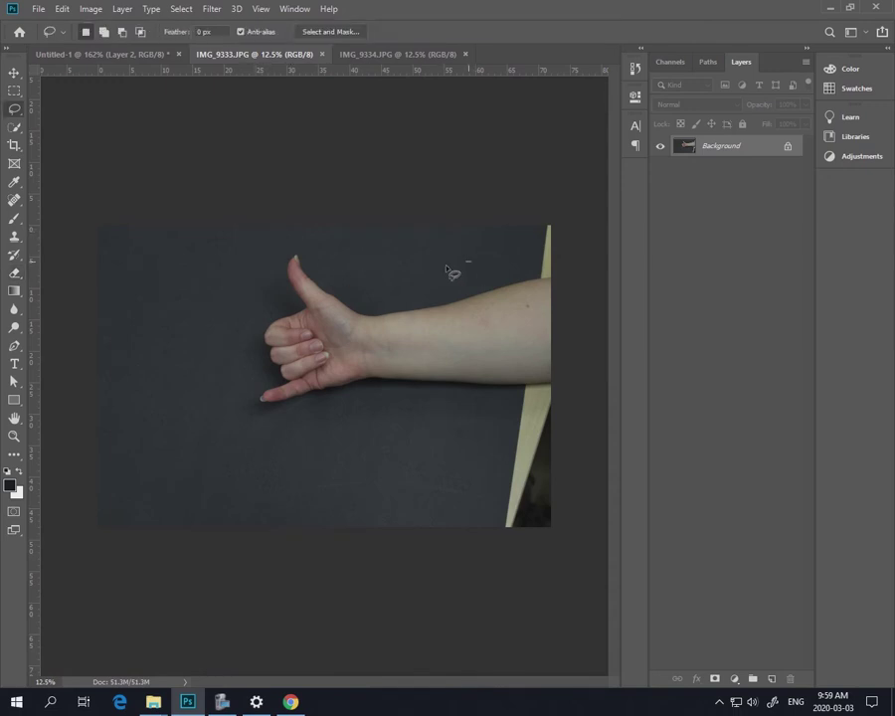
mouse_move(470, 262)
mouse_down()
mouse_move(285, 223)
mouse_move(204, 276)
mouse_move(176, 396)
mouse_move(263, 451)
mouse_move(482, 421)
mouse_move(496, 376)
mouse_move(482, 272)
mouse_up()
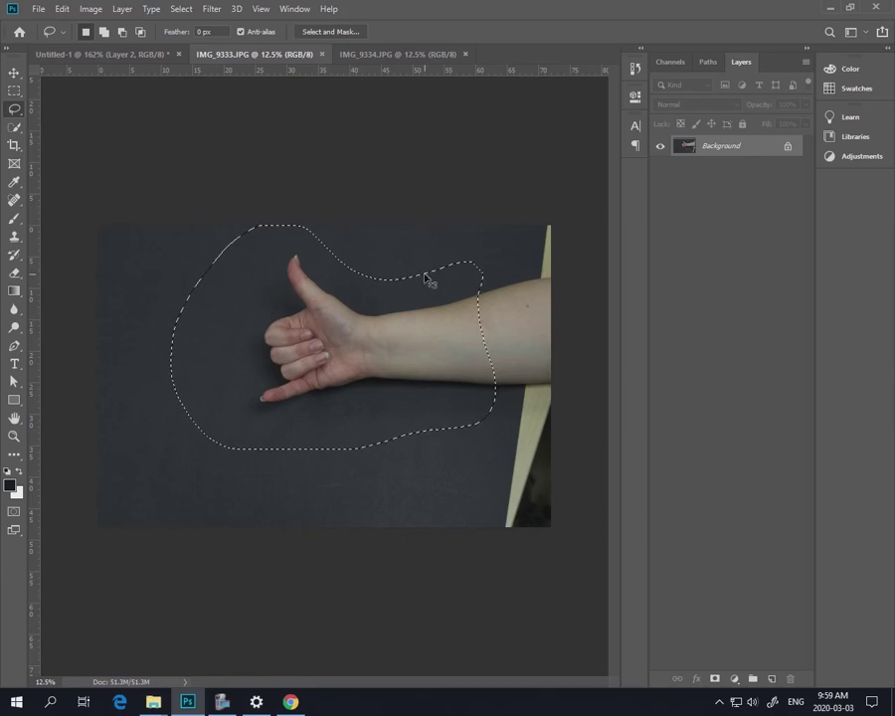
key(ctrl+w)
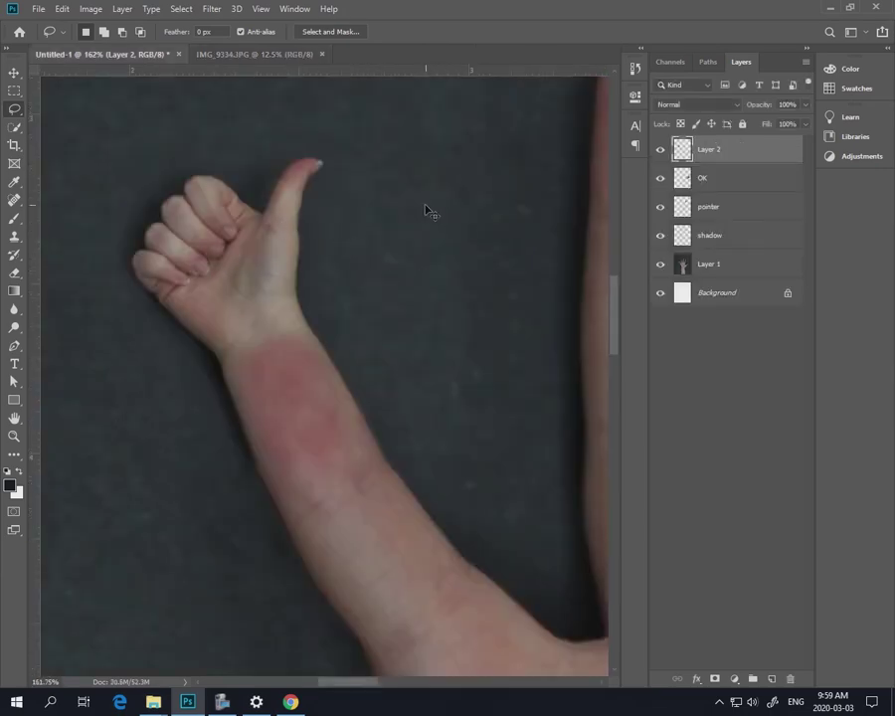
key(ctrl+0)
key(ctrl+v)
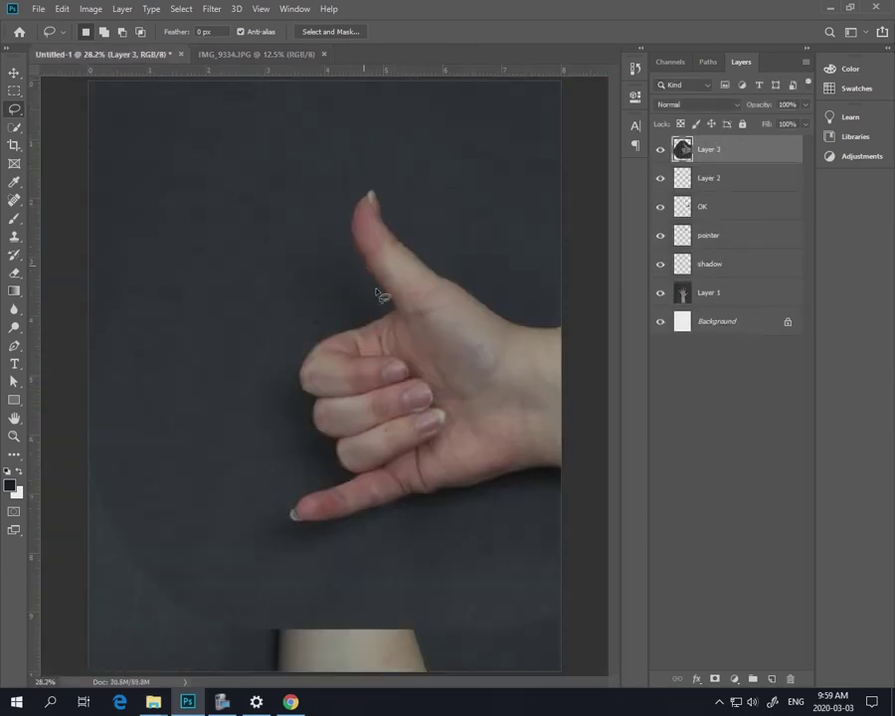
Set Layer 3's opacity to 34%, and scale the shaka hand to about 19% with an 86° rotation over the ring finger
click(803, 106)
key(ctrl+t)
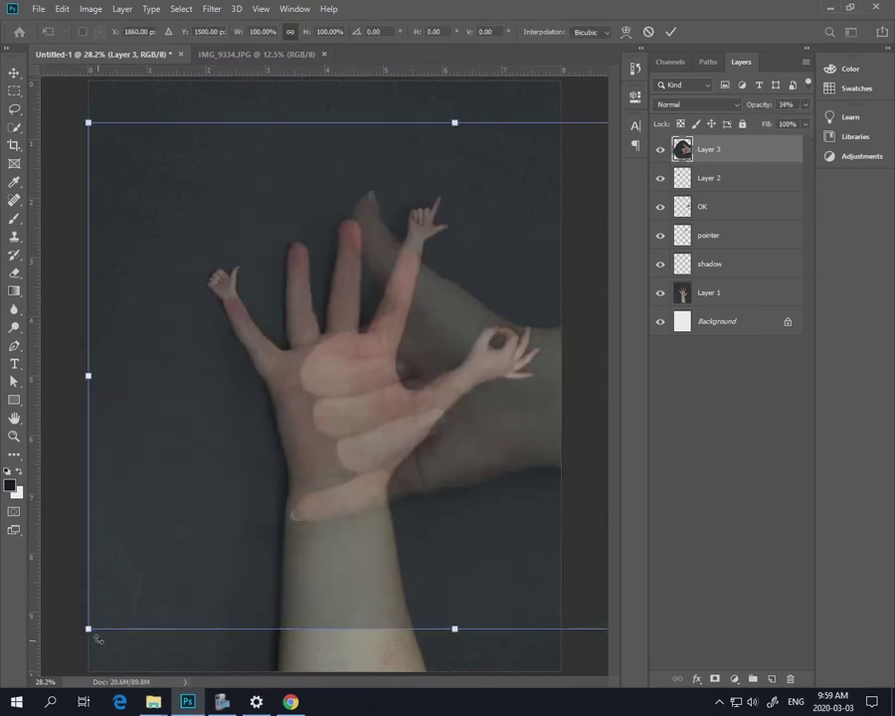
drag(96, 625, 360, 461)
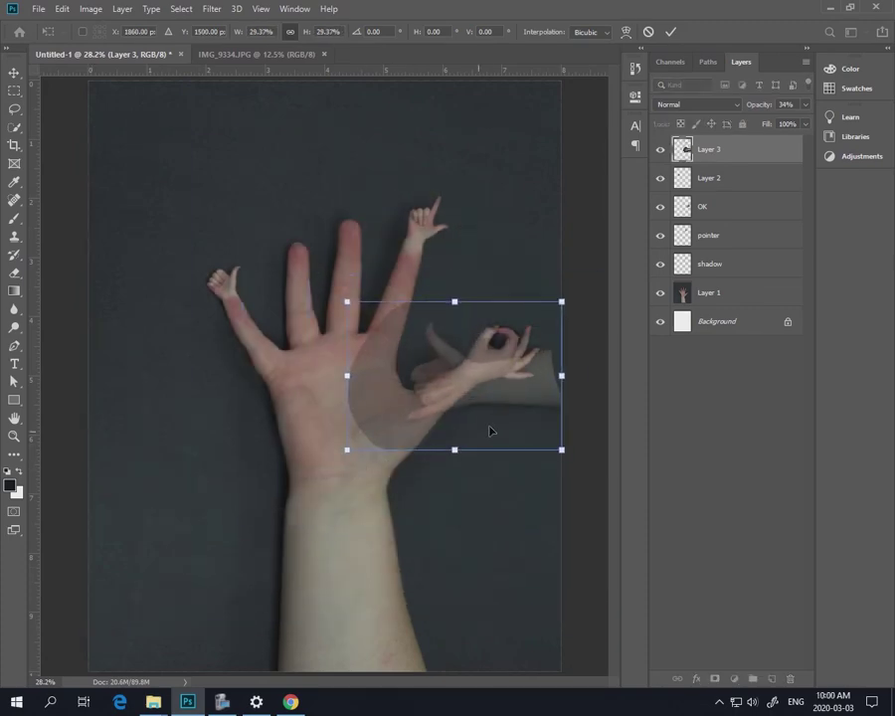
drag(487, 430, 320, 289)
drag(437, 291, 164, 418)
drag(368, 345, 377, 393)
drag(329, 277, 348, 364)
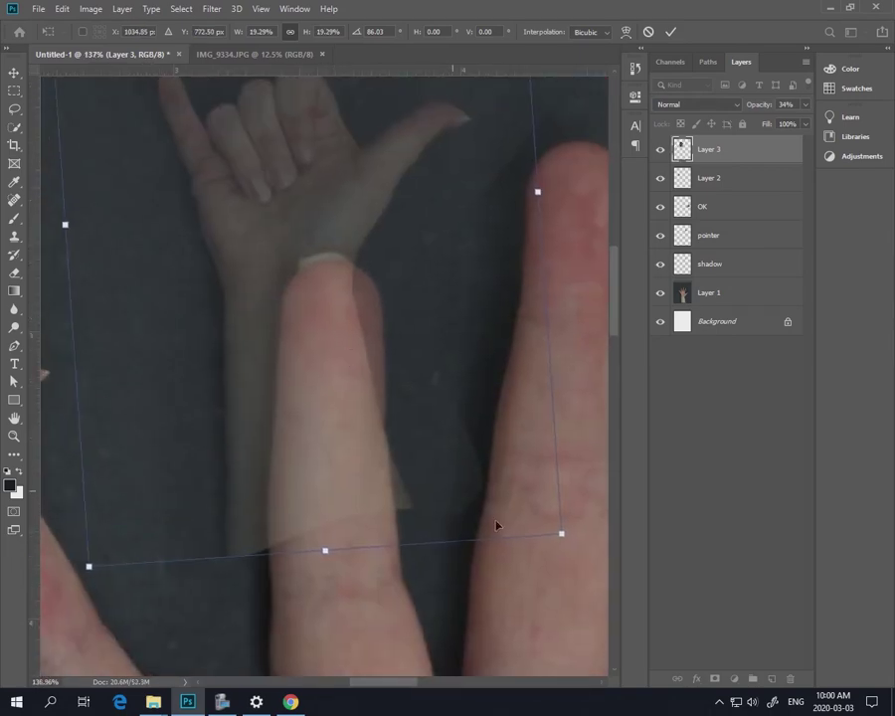
Scale the shaka hand to about 15.3% and move it onto the tip of the middle finger
drag(560, 533, 453, 398)
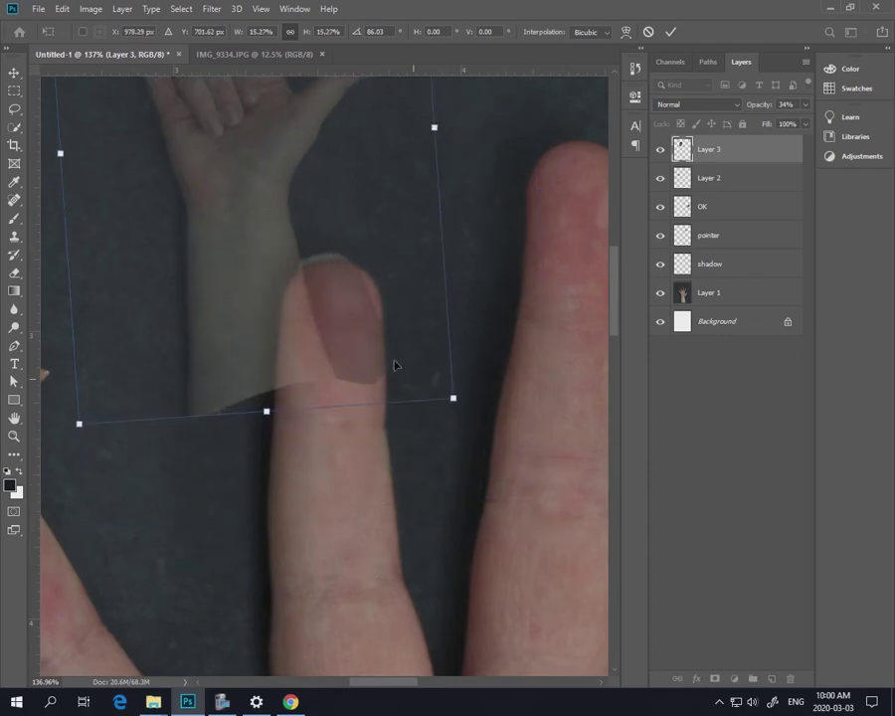
drag(392, 298, 288, 461)
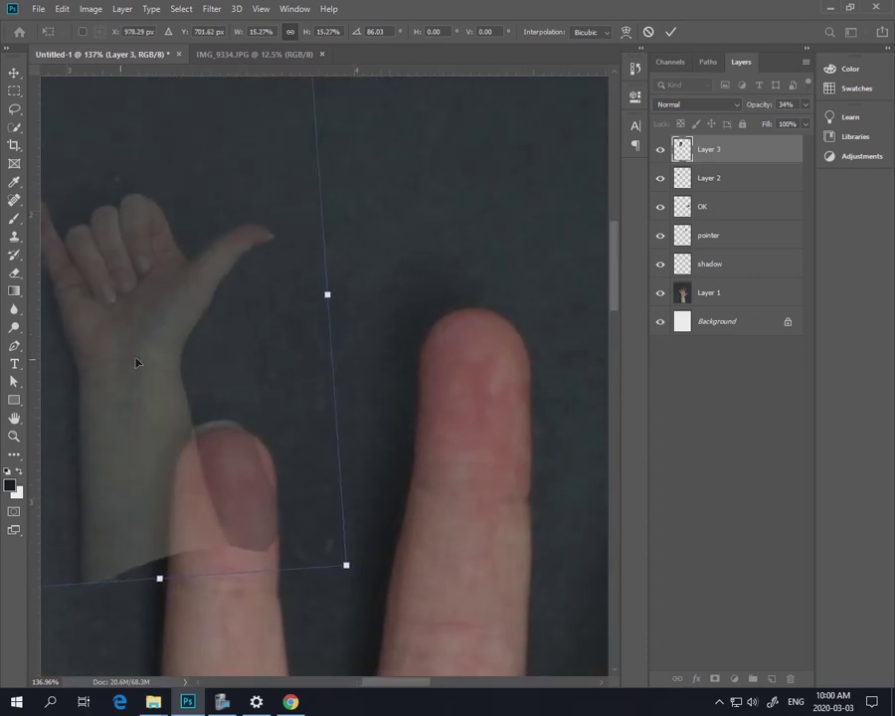
drag(135, 360, 475, 310)
drag(505, 423, 426, 368)
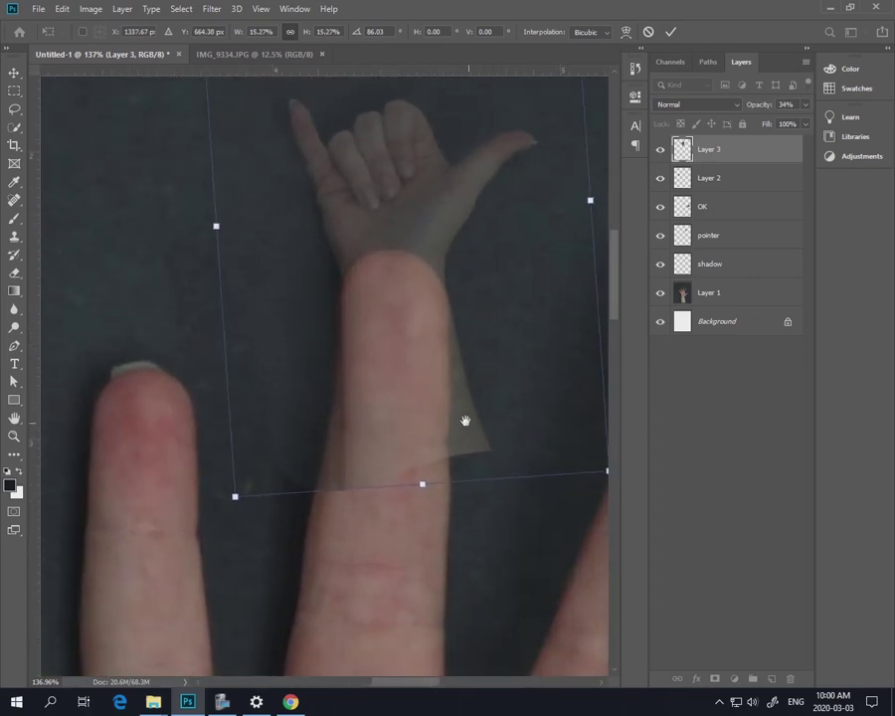
drag(465, 419, 416, 408)
Rotate the shaka hand to about 96.7° and enlarge it to 15.6% so its forearm aligns with the middle finger, and apply the transform
drag(589, 486, 529, 529)
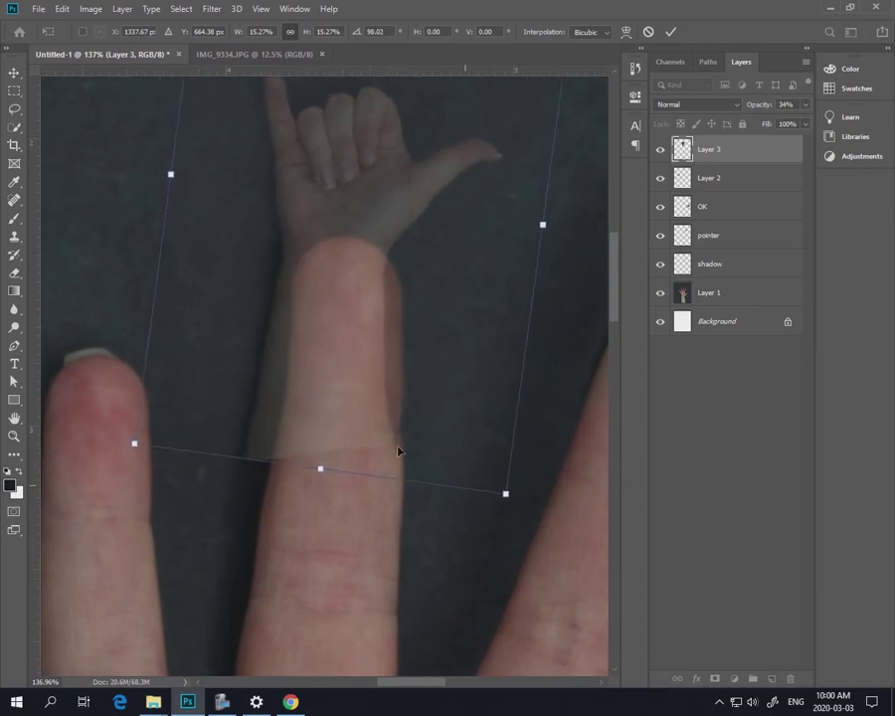
drag(256, 370, 274, 373)
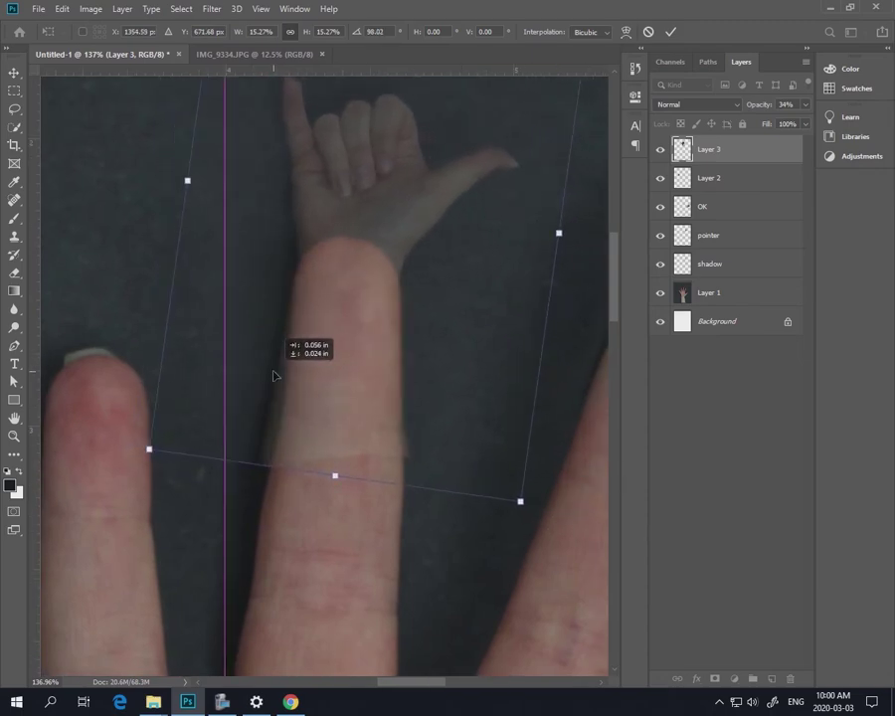
drag(529, 539, 542, 544)
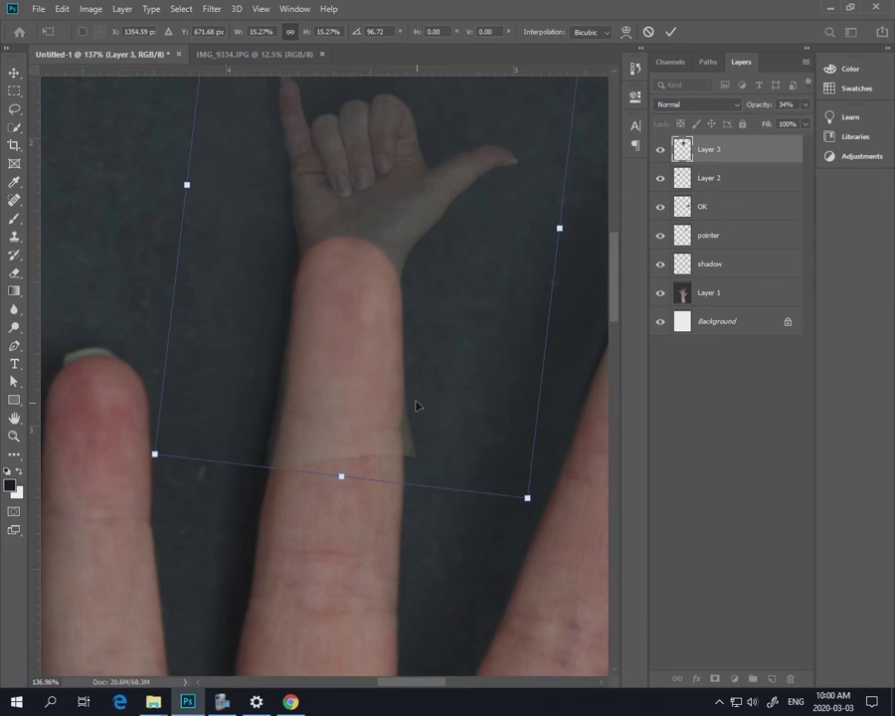
drag(417, 406, 416, 414)
drag(527, 497, 533, 515)
drag(487, 463, 480, 455)
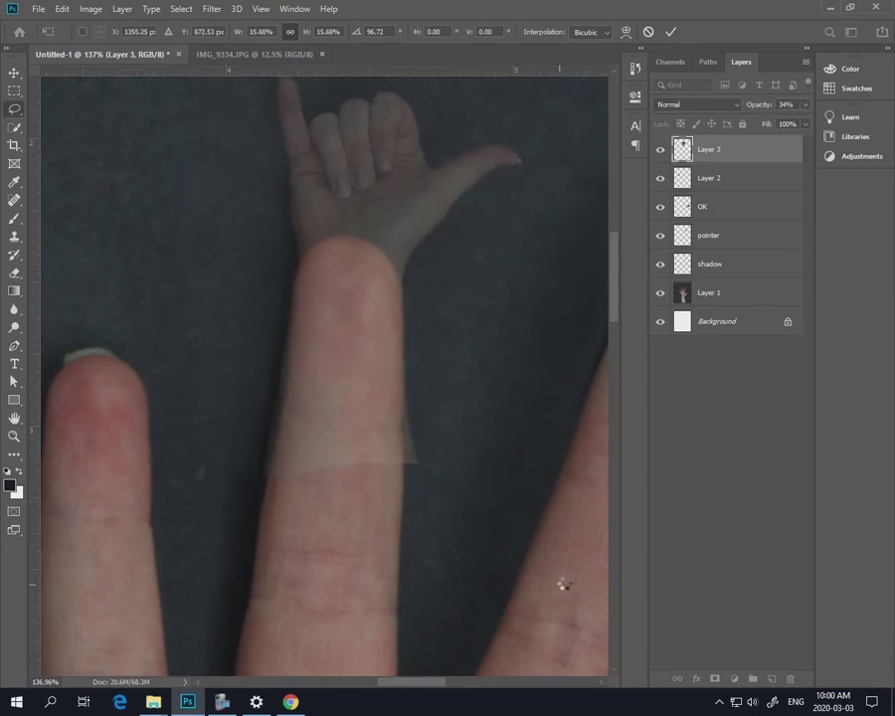
key(Return)
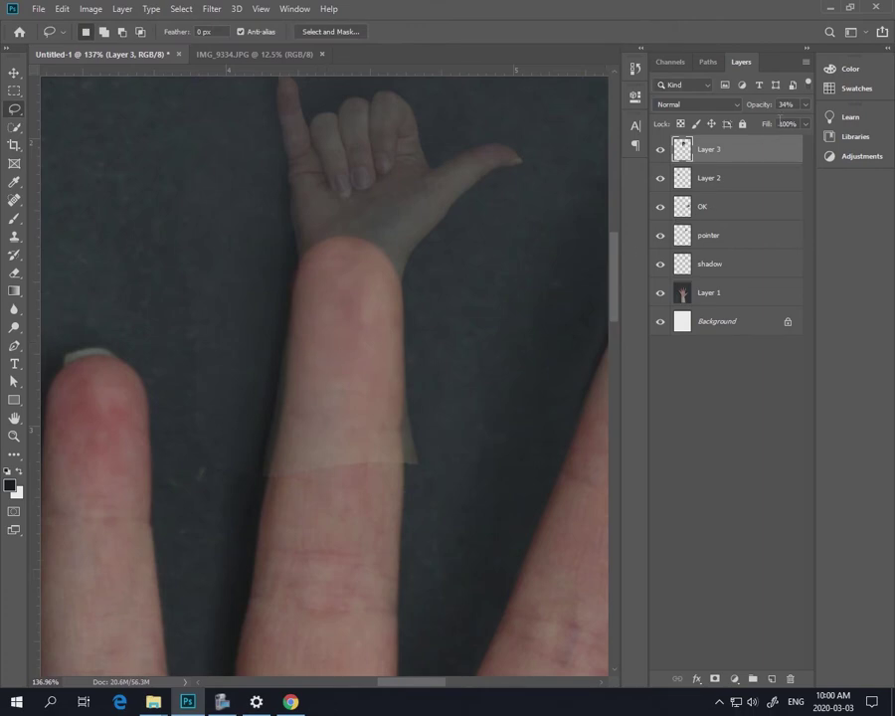
Restore Layer 3 to 100% opacity and erase the shaka hand's lower forearm with a soft 125 px eraser to blend it into the middle finger
click(804, 105)
drag(762, 123, 808, 123)
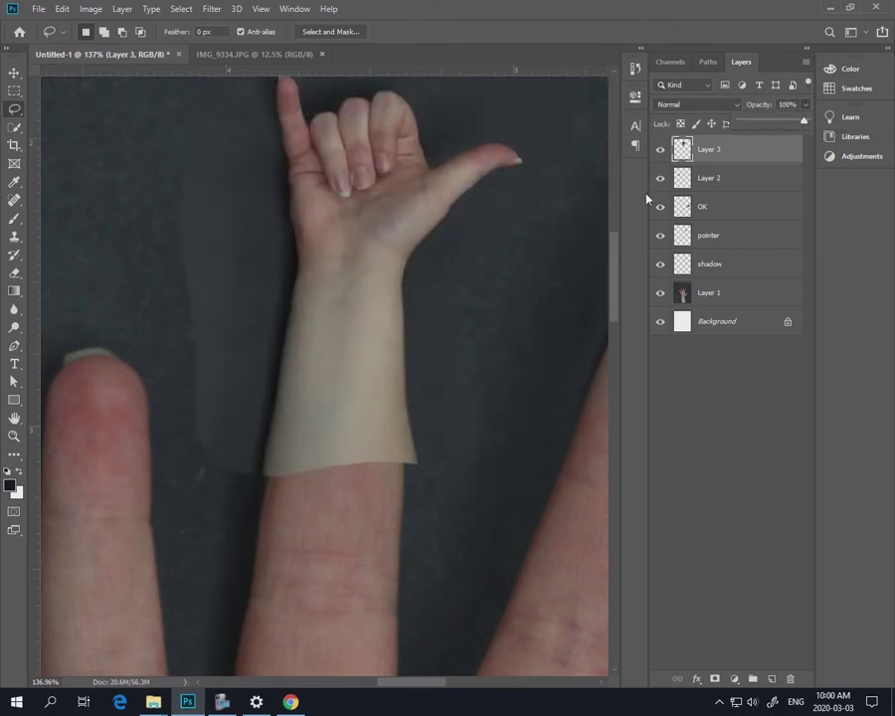
drag(478, 242, 433, 356)
key(e)
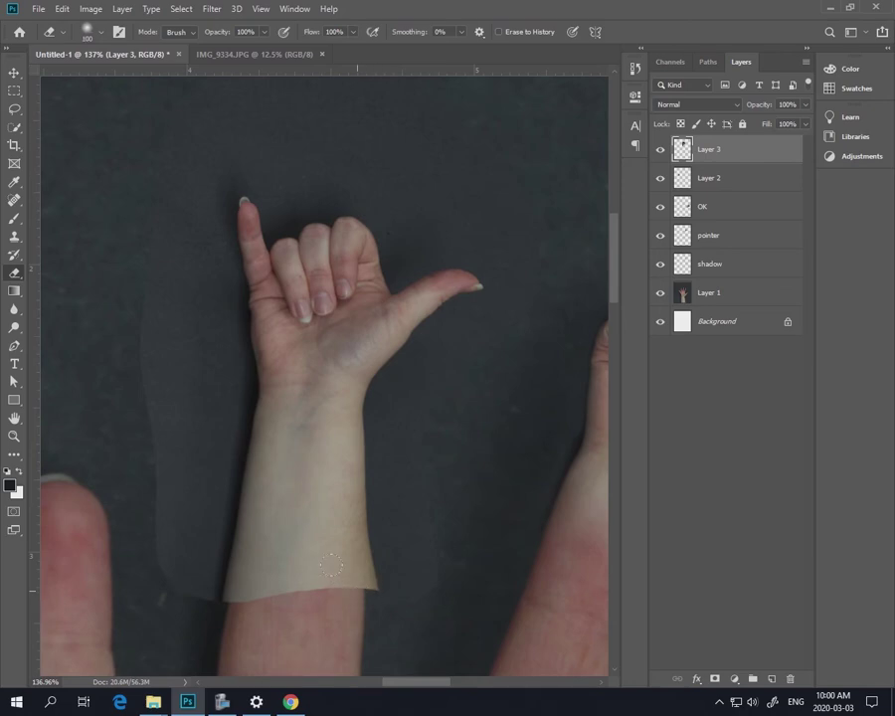
drag(358, 592, 343, 480)
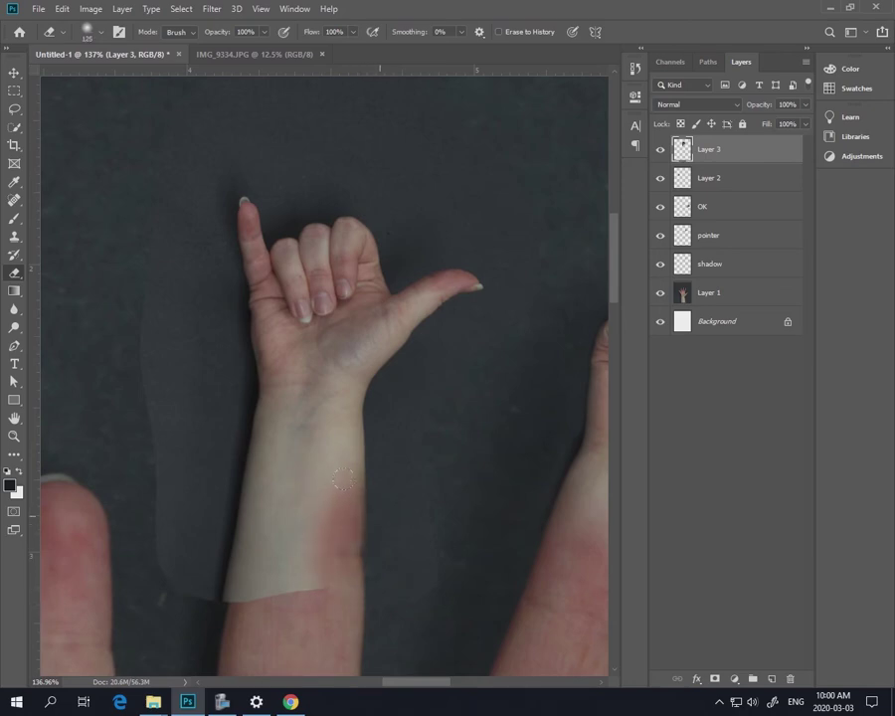
mouse_move(269, 557)
mouse_down()
mouse_move(196, 558)
mouse_move(186, 543)
mouse_move(194, 456)
mouse_up()
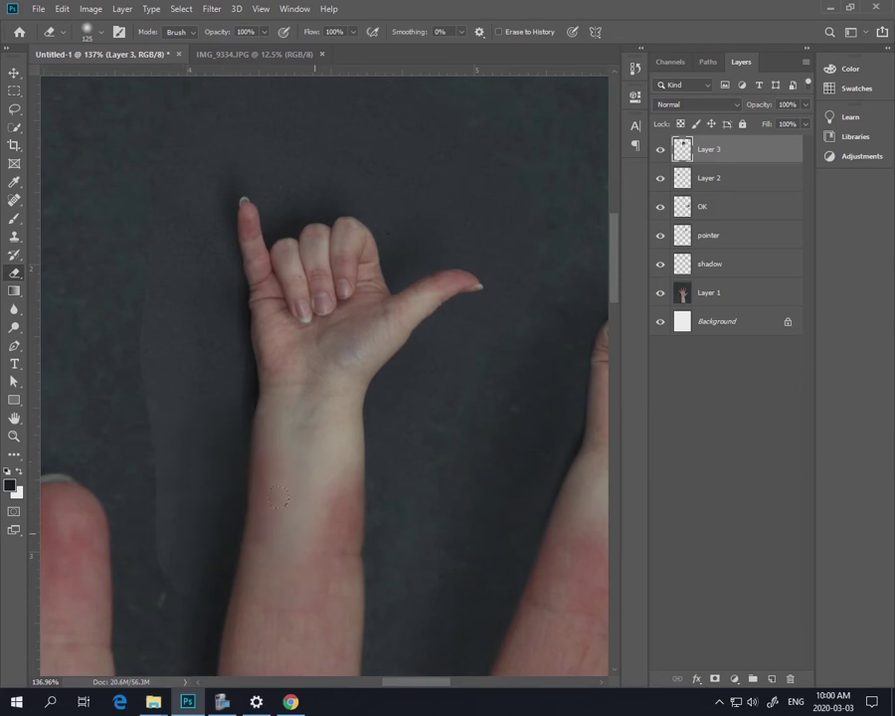
drag(278, 497, 319, 532)
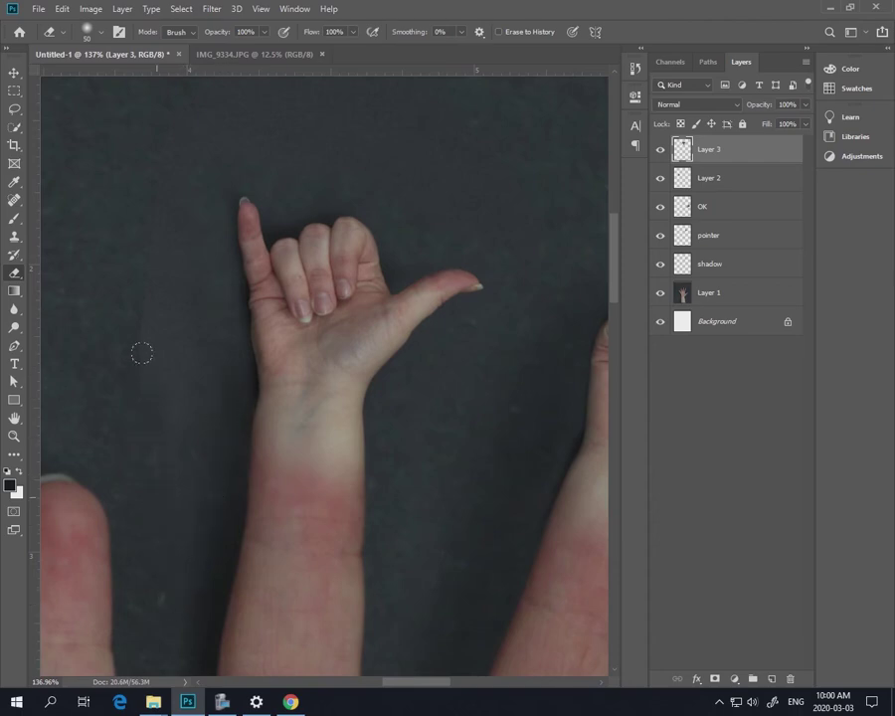
Erase the leftover backdrop around the shaka hand with a 70 px eraser, temporarily hiding Layer 1 to reveal stray patches
key(bracketright)
drag(216, 235, 190, 344)
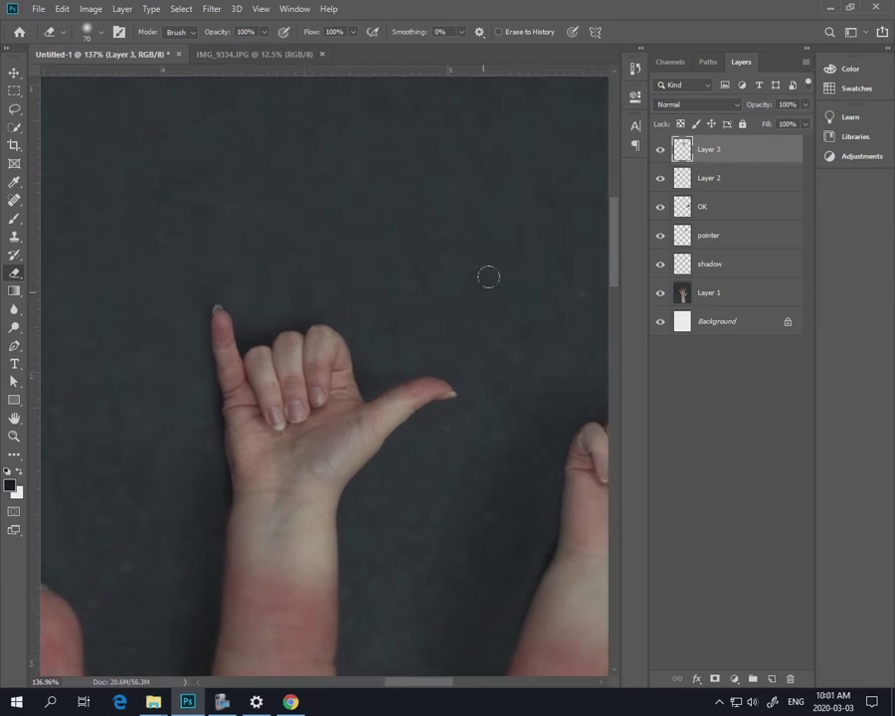
click(659, 293)
drag(426, 537, 427, 339)
mouse_move(369, 510)
mouse_down()
mouse_move(400, 390)
mouse_move(392, 270)
mouse_move(421, 260)
mouse_move(401, 291)
mouse_move(402, 348)
mouse_up()
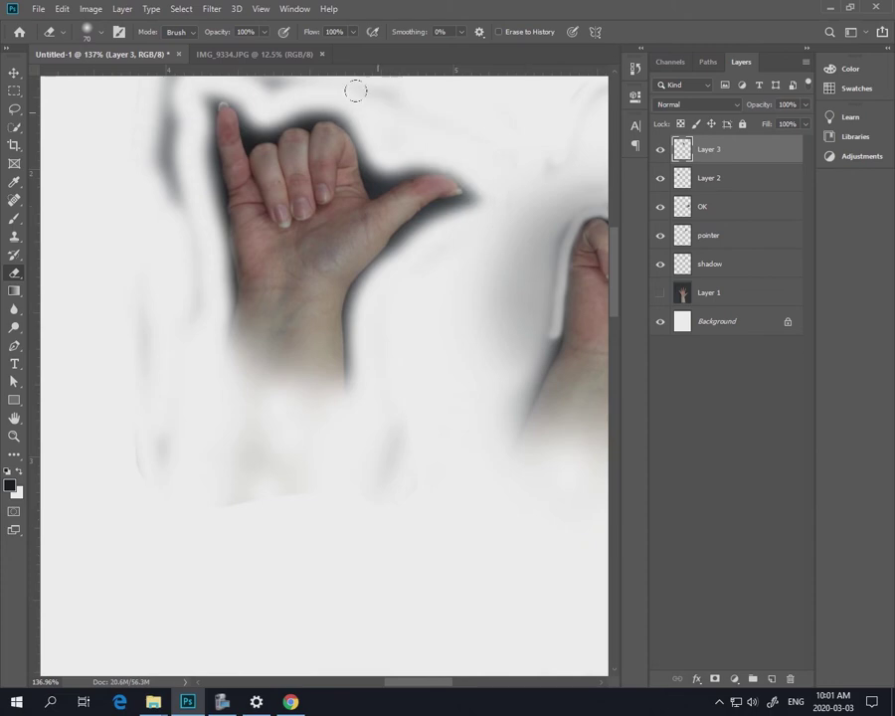
mouse_move(348, 90)
mouse_down()
mouse_move(409, 280)
mouse_move(466, 342)
mouse_move(514, 191)
mouse_move(567, 169)
mouse_move(444, 157)
mouse_move(368, 195)
mouse_move(296, 169)
mouse_move(264, 238)
mouse_move(264, 368)
mouse_up()
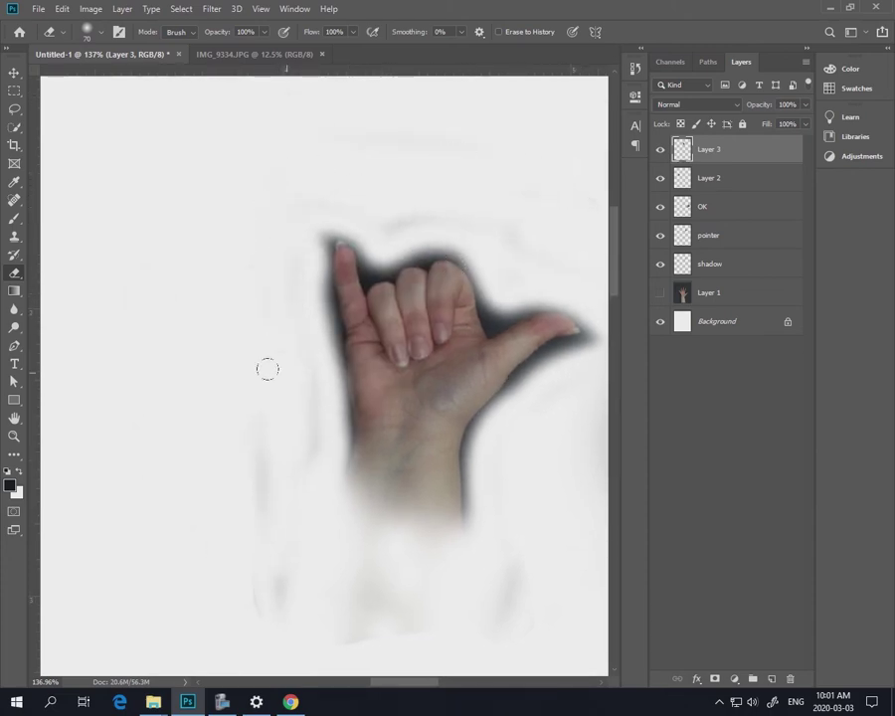
click(660, 293)
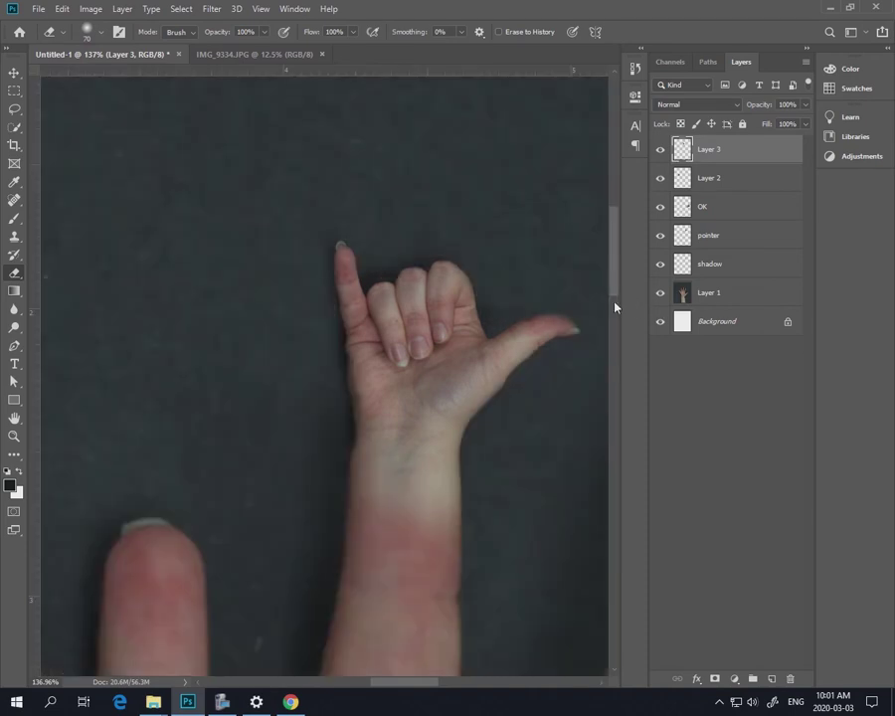
Lasso loosely around the peace-sign hand and forearm in IMG_9334.JPG, copy it, close that file and paste it into Untitled-1
drag(359, 513, 531, 263)
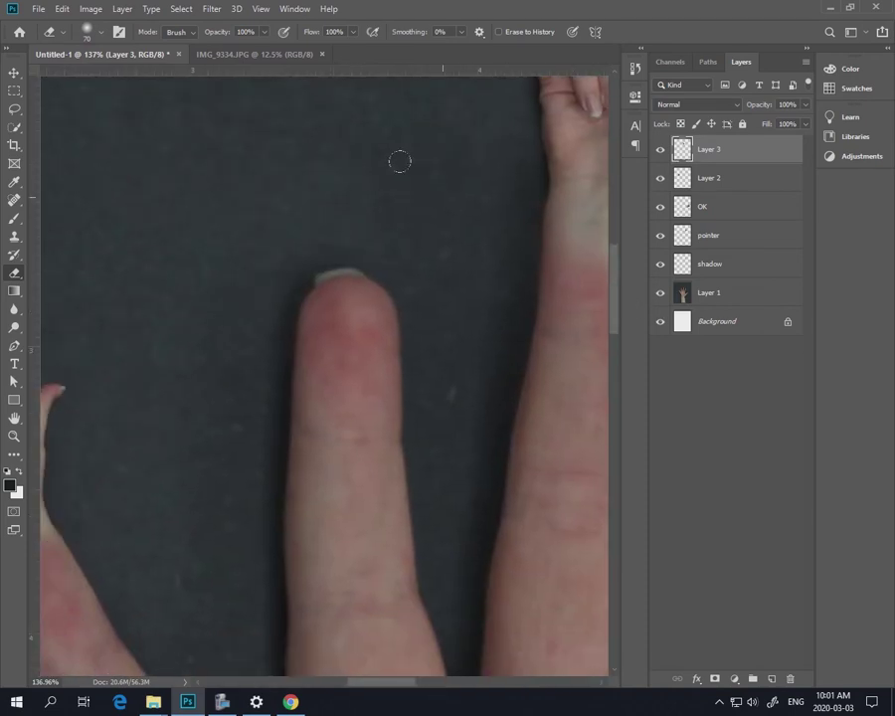
click(257, 55)
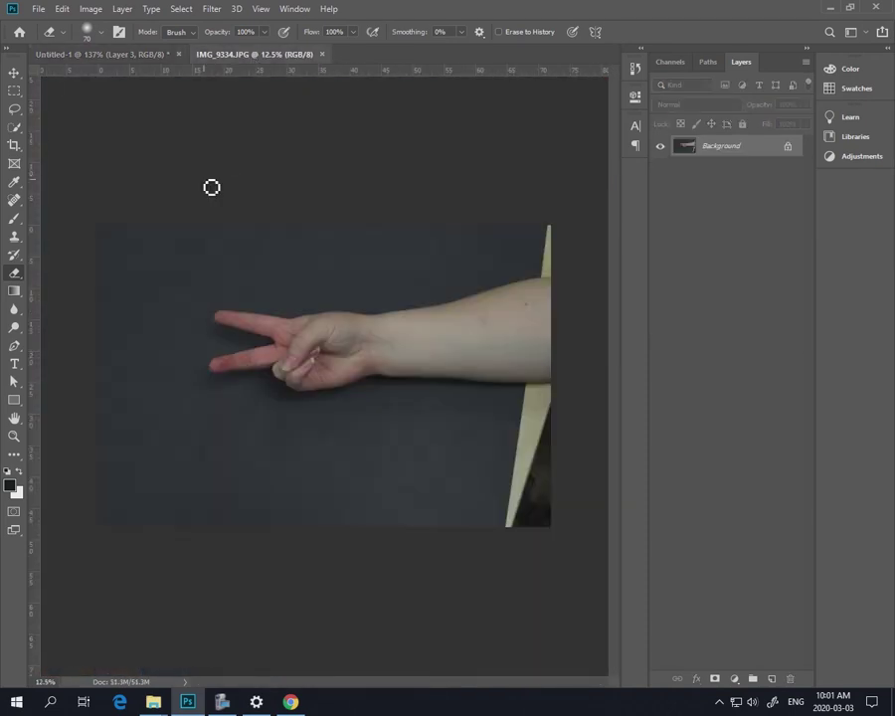
click(14, 109)
mouse_move(454, 263)
mouse_down()
mouse_move(196, 281)
mouse_move(156, 339)
mouse_move(179, 438)
mouse_move(352, 457)
mouse_move(489, 427)
mouse_up()
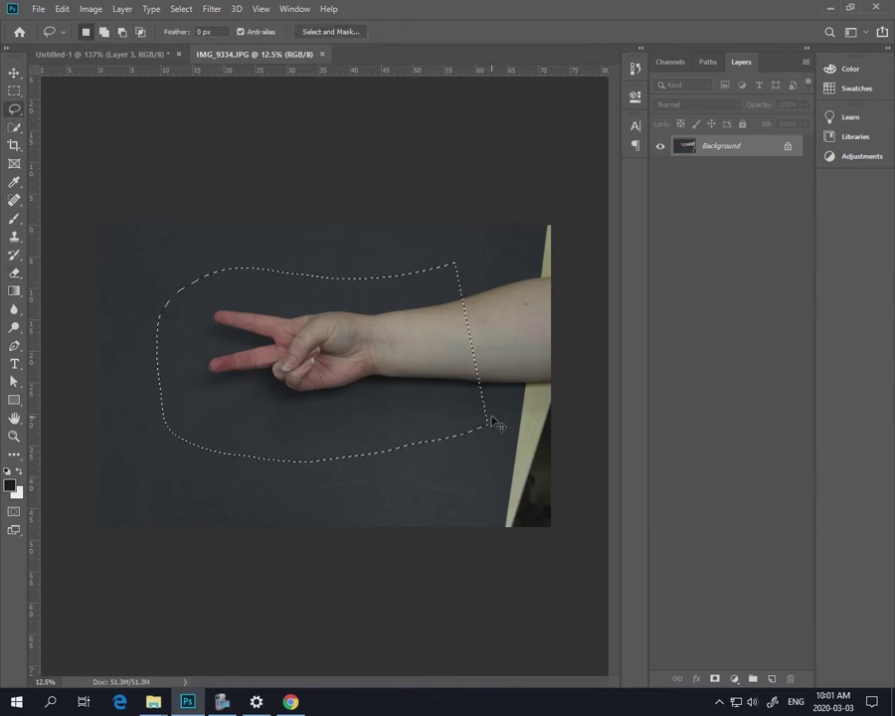
key(ctrl+c)
key(ctrl+w)
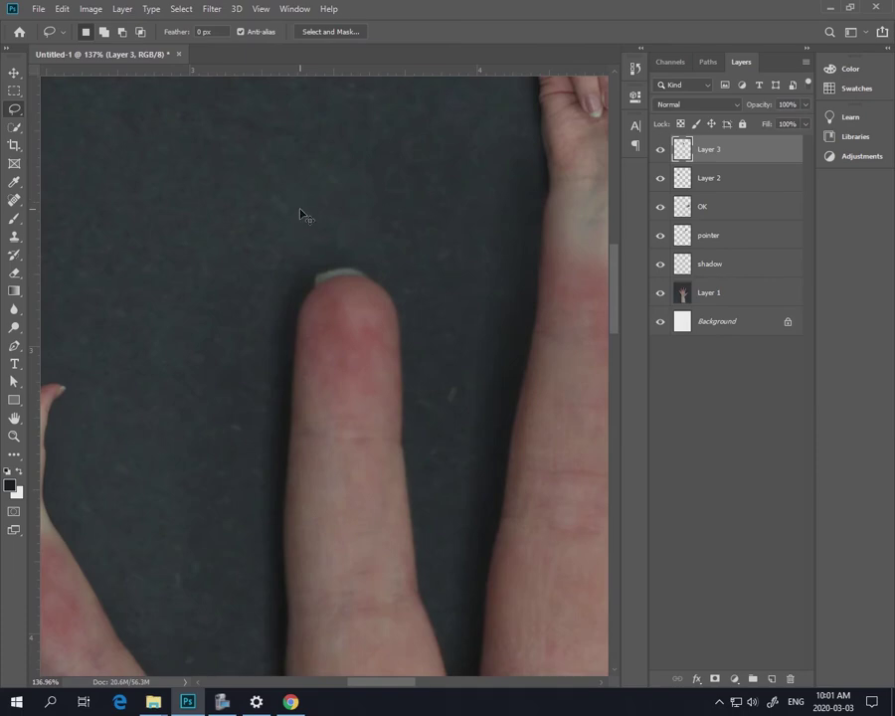
key(ctrl+v)
Scale the pasted peace-sign hand to about 30.45%, rotate it about 94.3° so it stands upright, and apply the transform
key(ctrl+0)
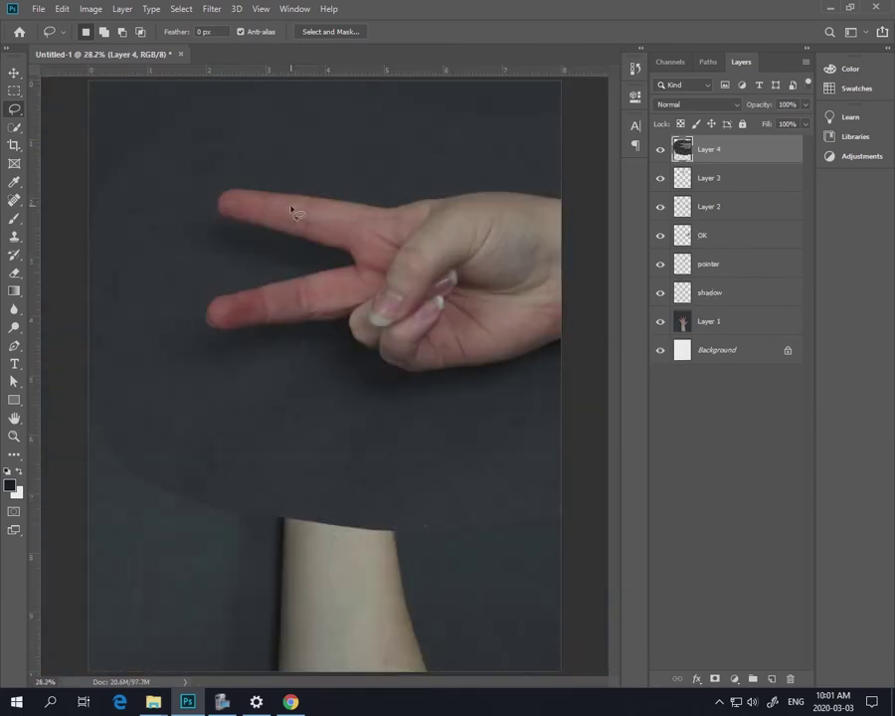
key(ctrl+t)
mouse_move(88, 530)
mouse_down()
mouse_move(344, 370)
mouse_move(412, 201)
mouse_move(386, 213)
mouse_up()
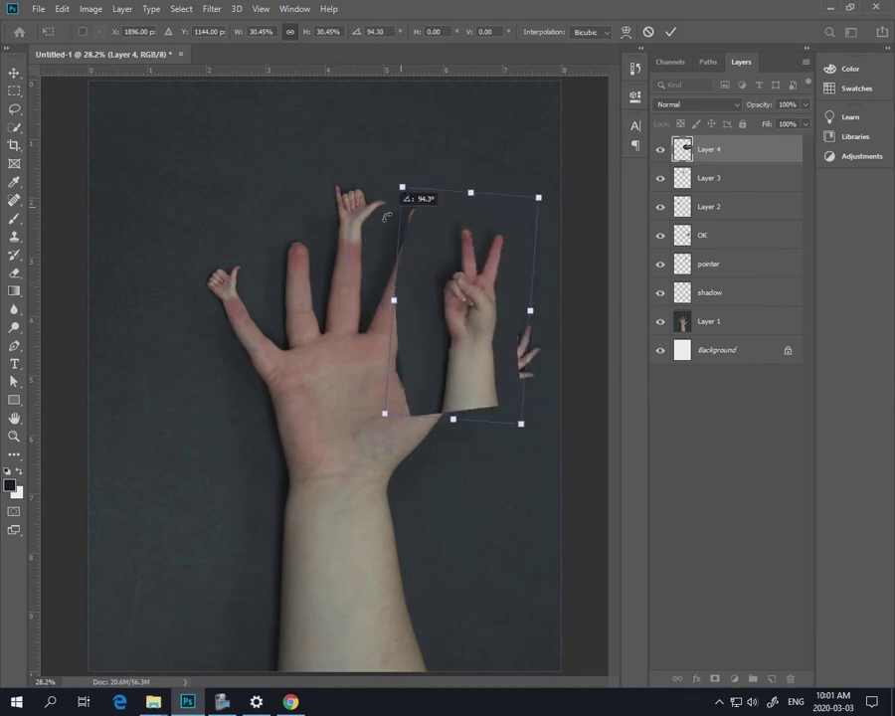
key(Return)
Set Layer 4's opacity to 54% and move the peace-sign hand over the ring finger
key(l)
click(805, 104)
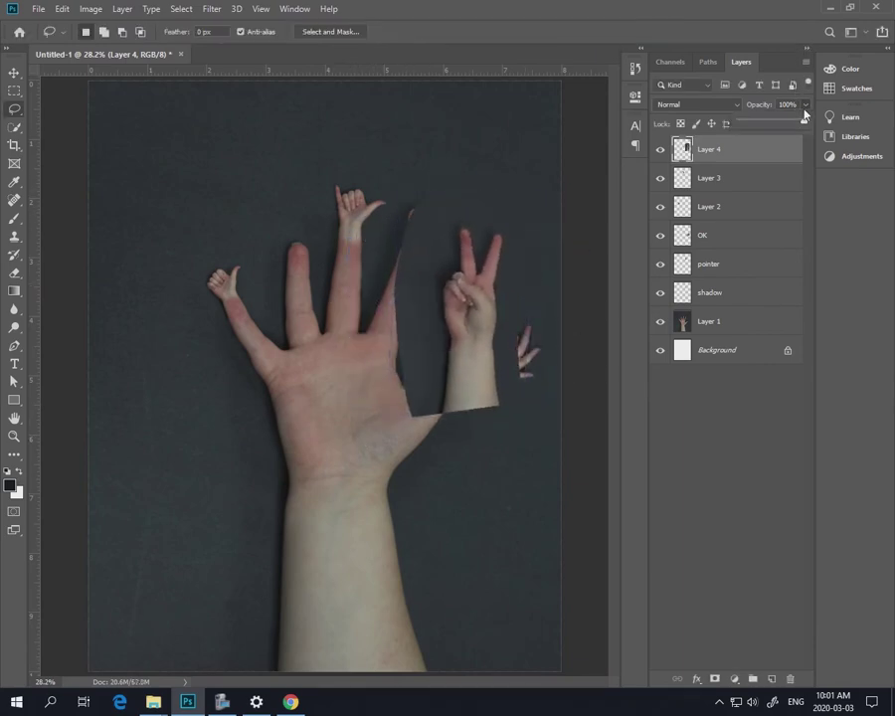
drag(805, 121, 773, 121)
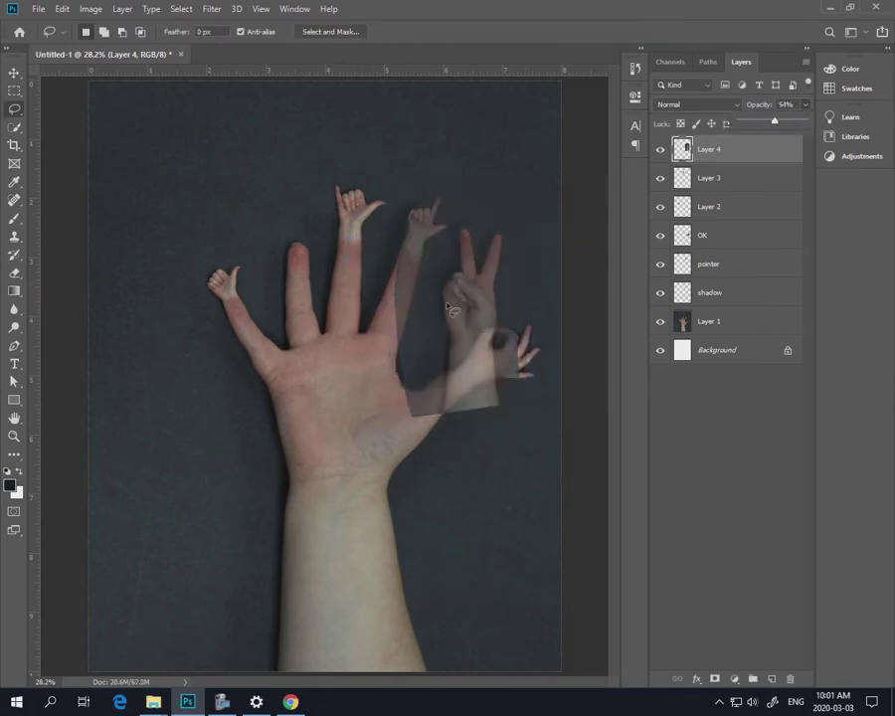
key(v)
drag(452, 323, 288, 251)
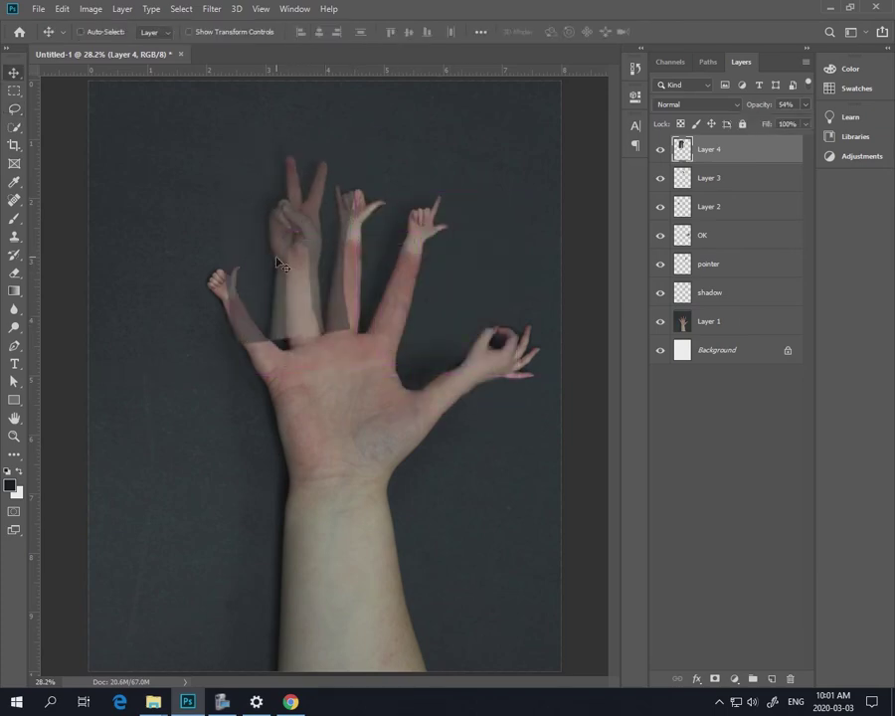
Scale the peace-sign hand down further, align its forearm with the ring fingertip, and apply the transform
key(ctrl+t)
drag(356, 344, 512, 530)
drag(552, 582, 453, 416)
drag(322, 352, 374, 419)
key(Return)
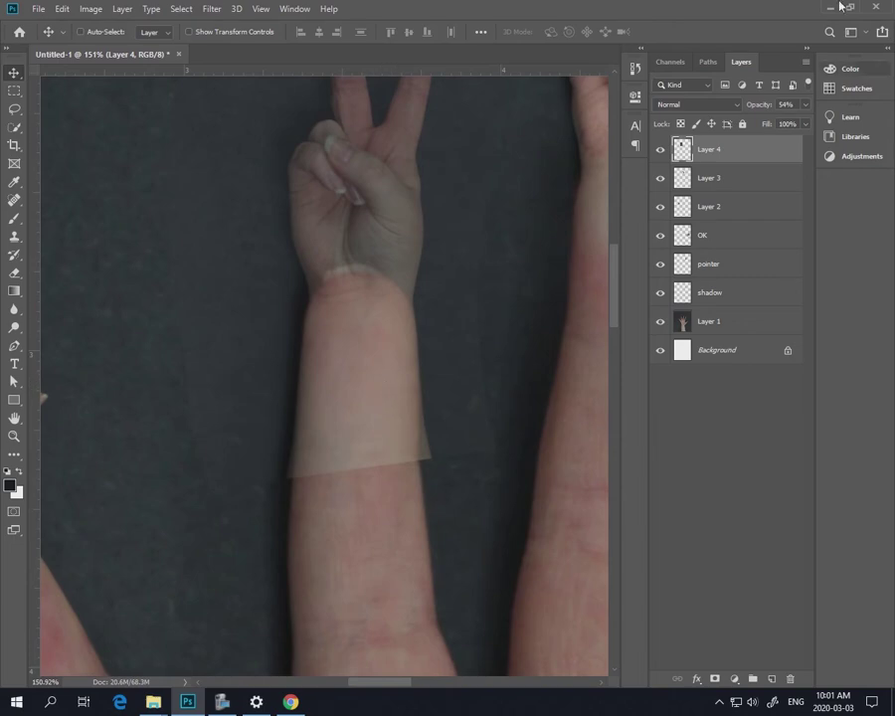
Try Layer 4's opacity at 90%, 50% and 10%, and set it to 100%
click(805, 105)
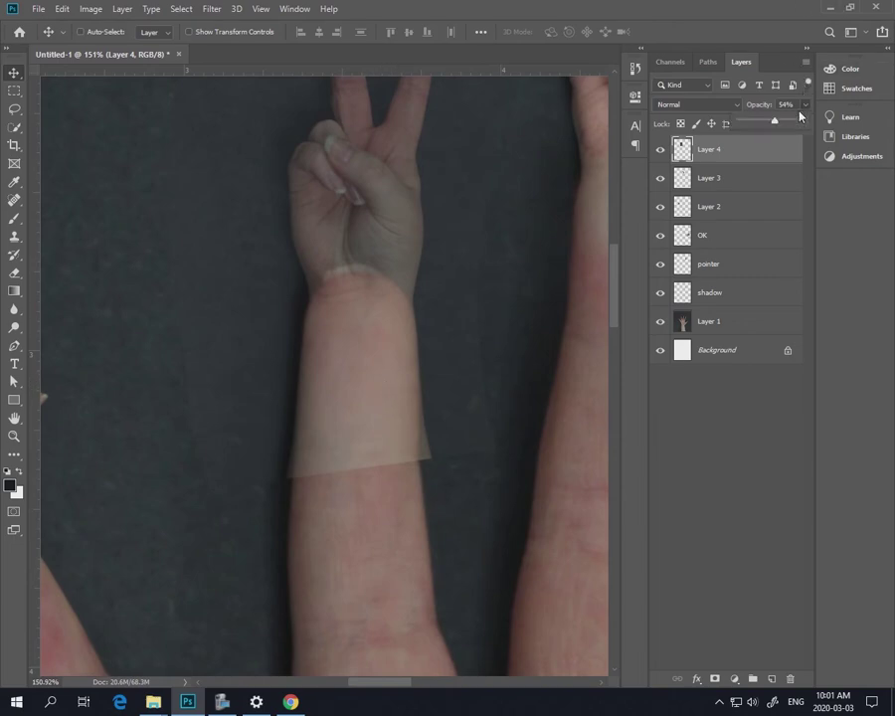
click(740, 426)
click(736, 152)
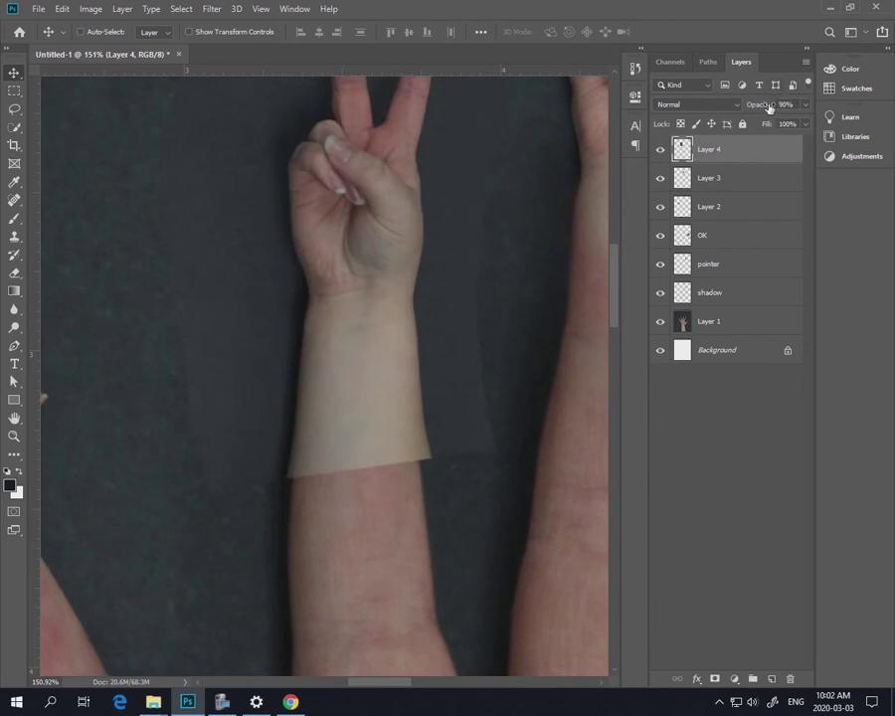
key(5)
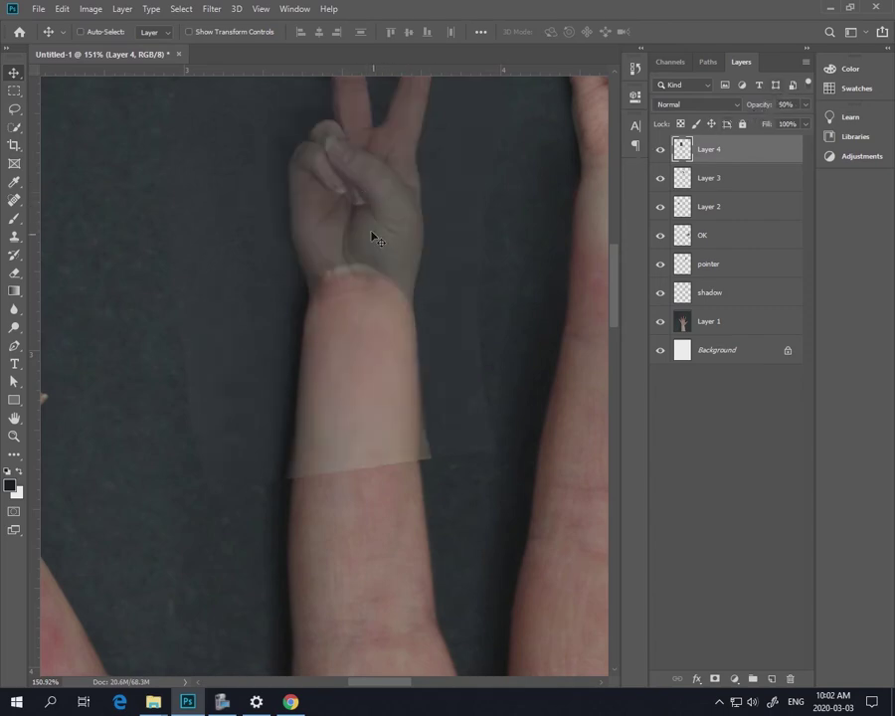
key(1)
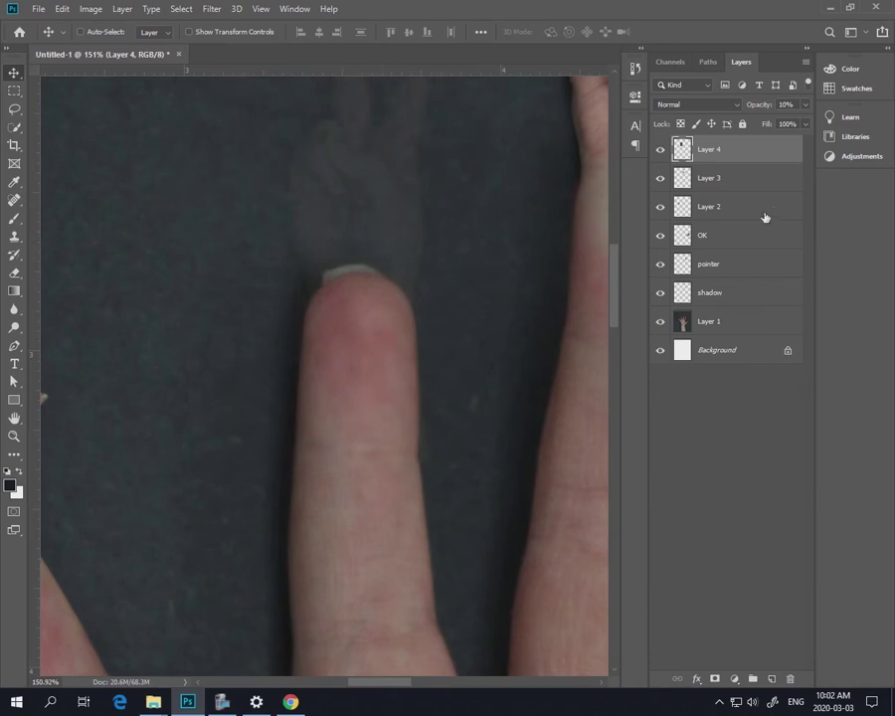
key(0)
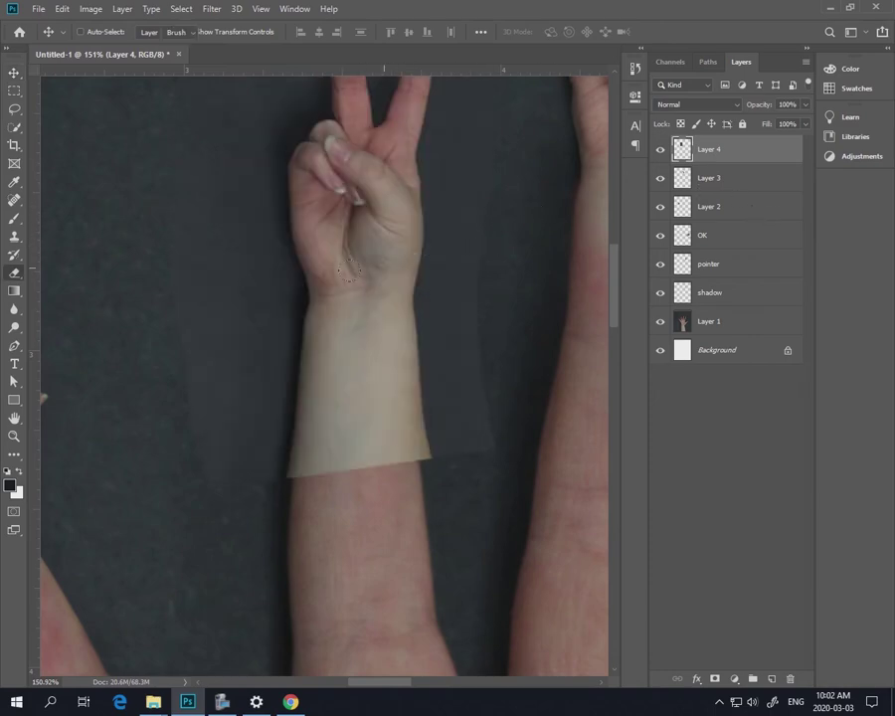
Erase the peace-sign hand's lower forearm with a soft 100 px eraser to blend the wrist into the ring finger
key(e)
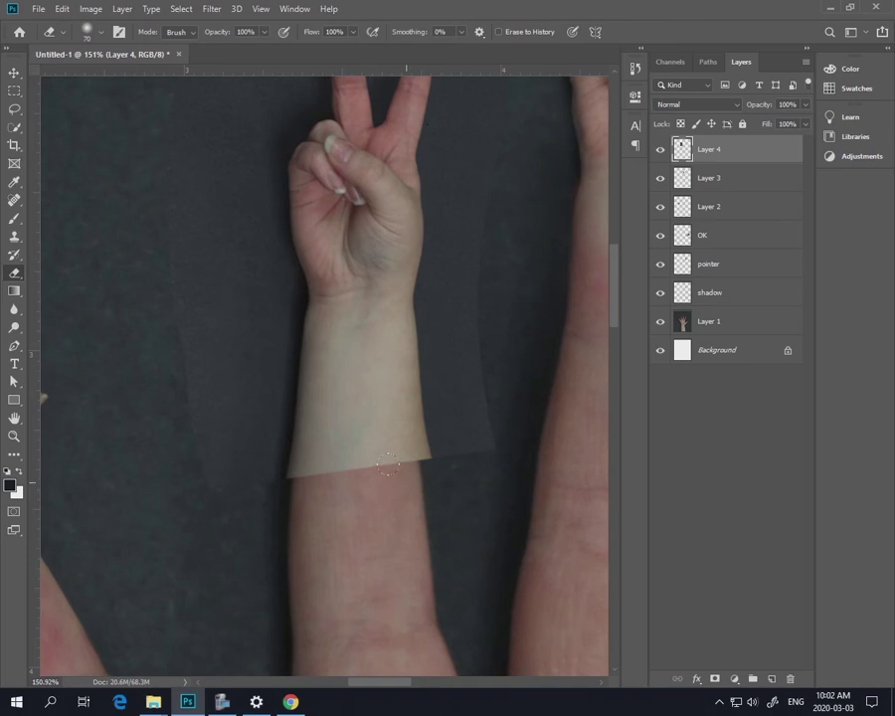
key(bracketright)
drag(366, 454, 408, 348)
drag(398, 418, 293, 460)
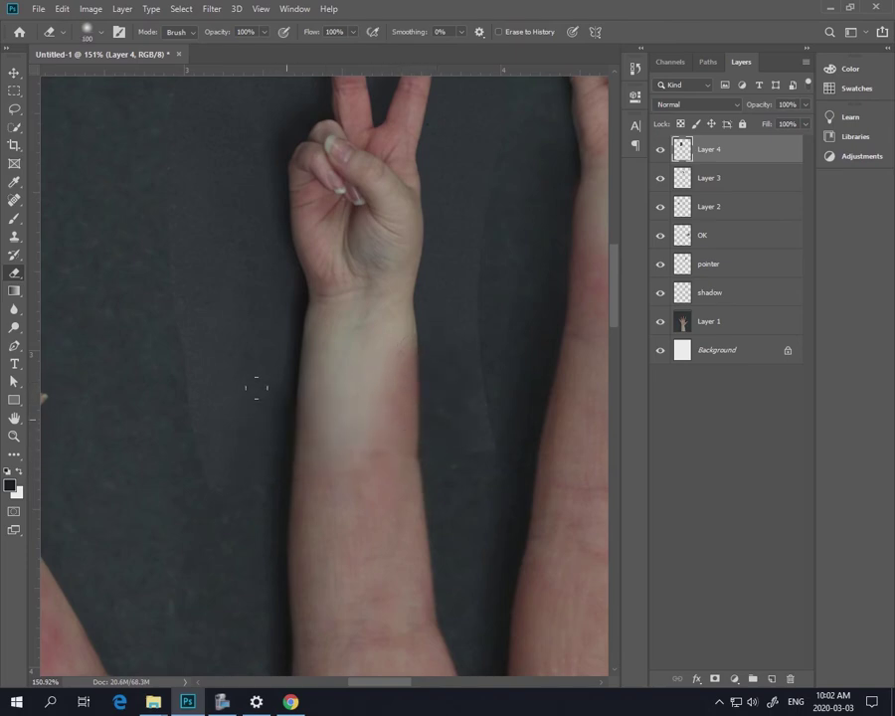
drag(308, 378, 344, 413)
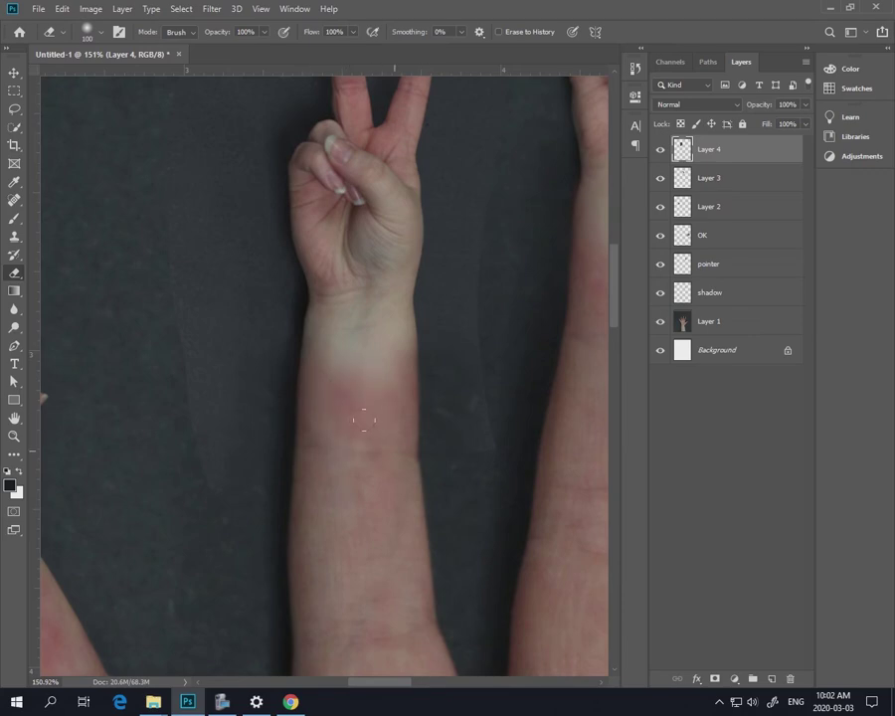
Erase the mismatched backdrop around the peace-sign hand on Layer 4, reducing the eraser from 100 to 45 px near the fingers
scroll(364, 418, up, 3)
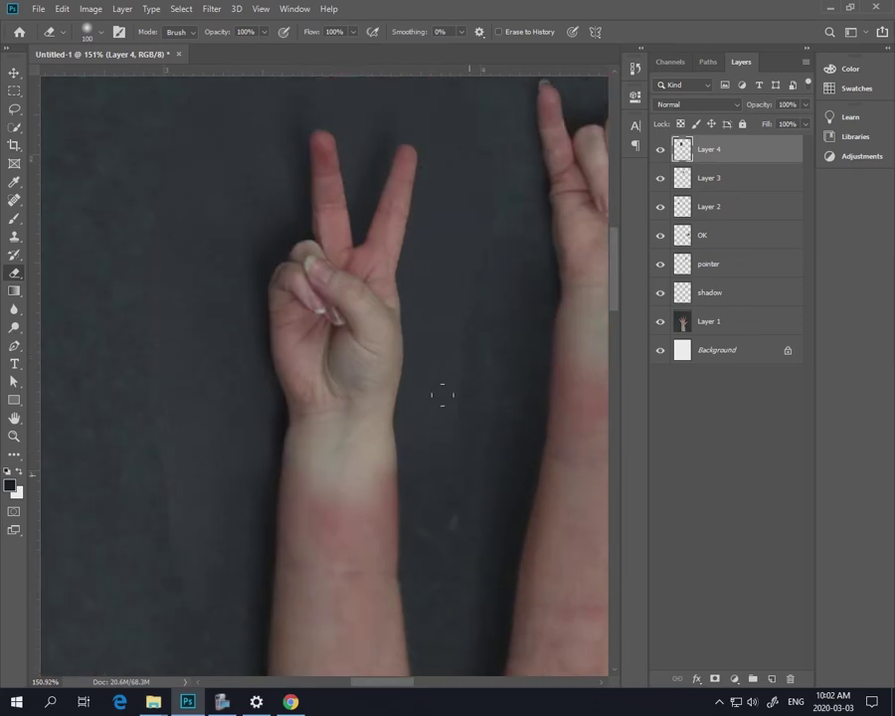
scroll(454, 340, up, 4)
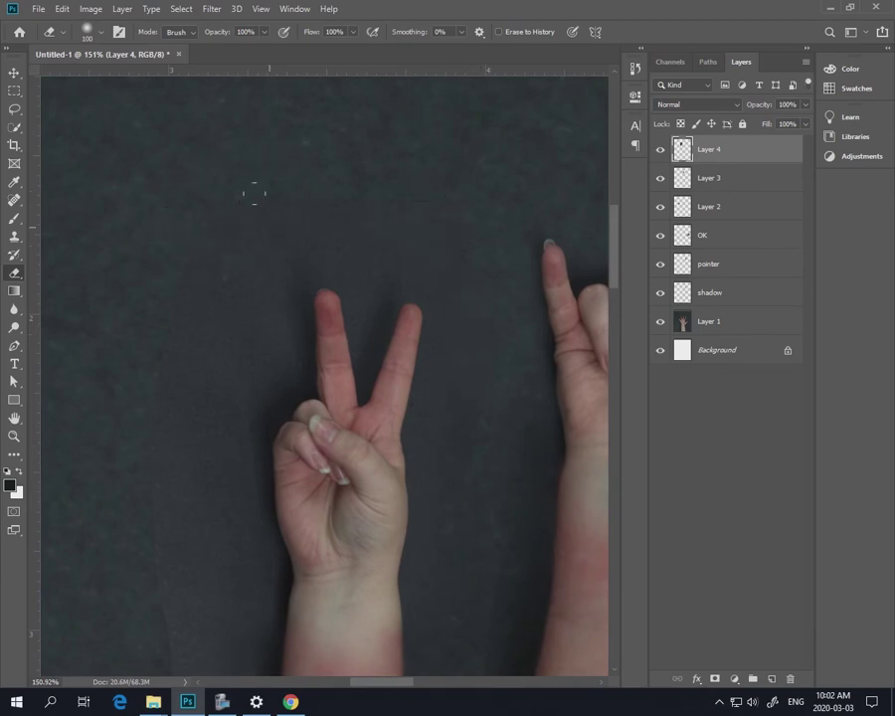
scroll(129, 351, down, 5)
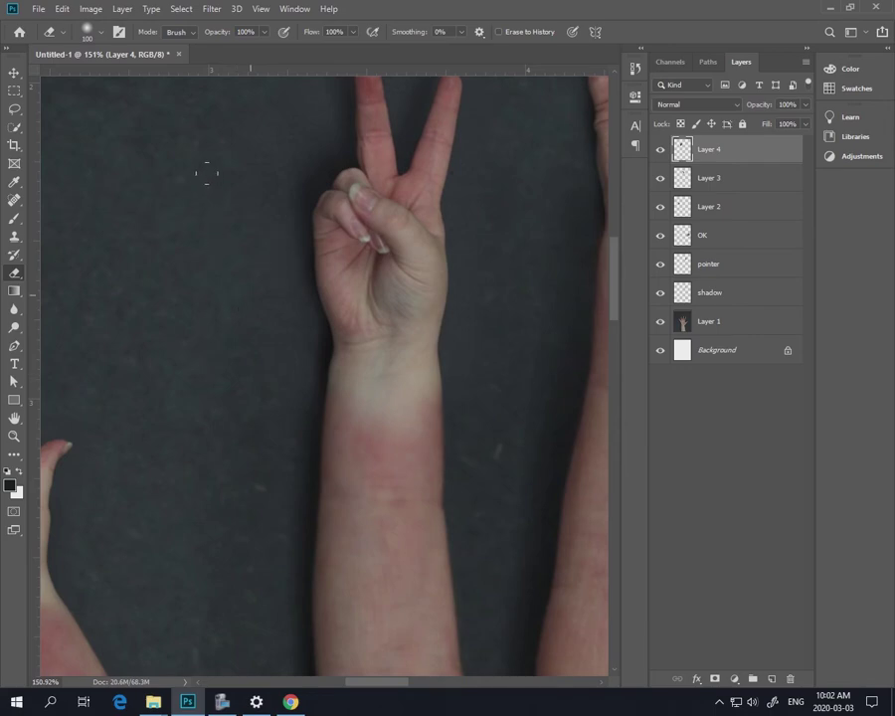
scroll(206, 173, up, 3)
scroll(206, 173, right, 2)
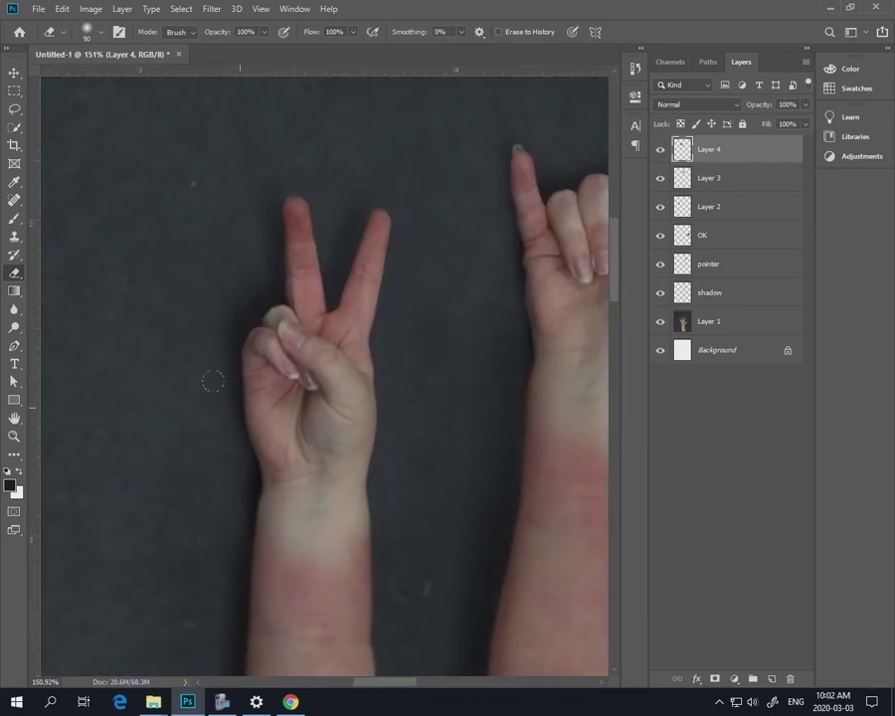
key(bracketleft)
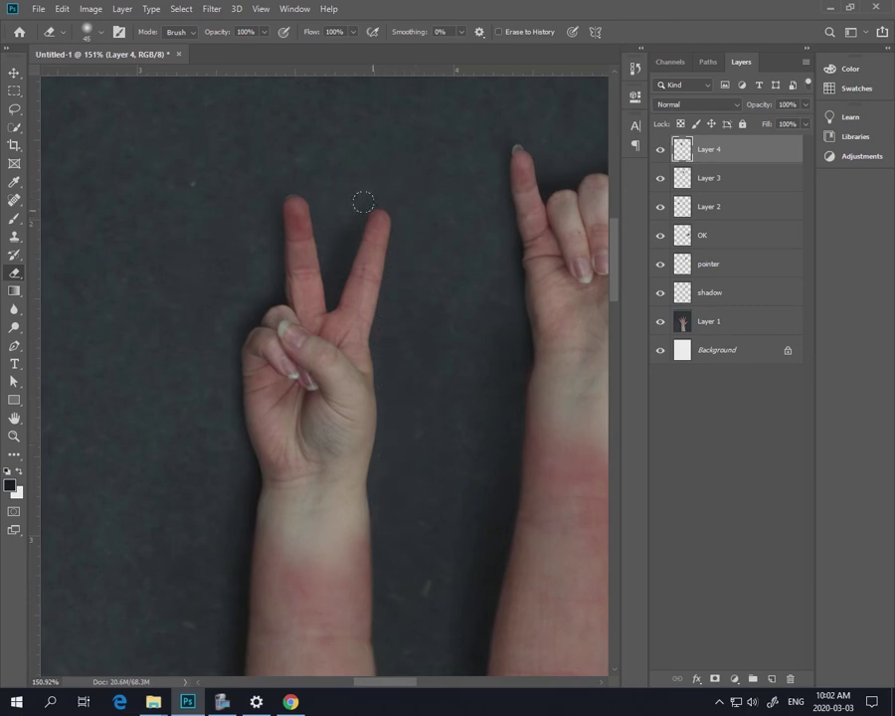
Hide Layer 1, lasso and delete the stray backdrop patches around the peace-sign hand, deselect, and show Layer 1 again
click(658, 322)
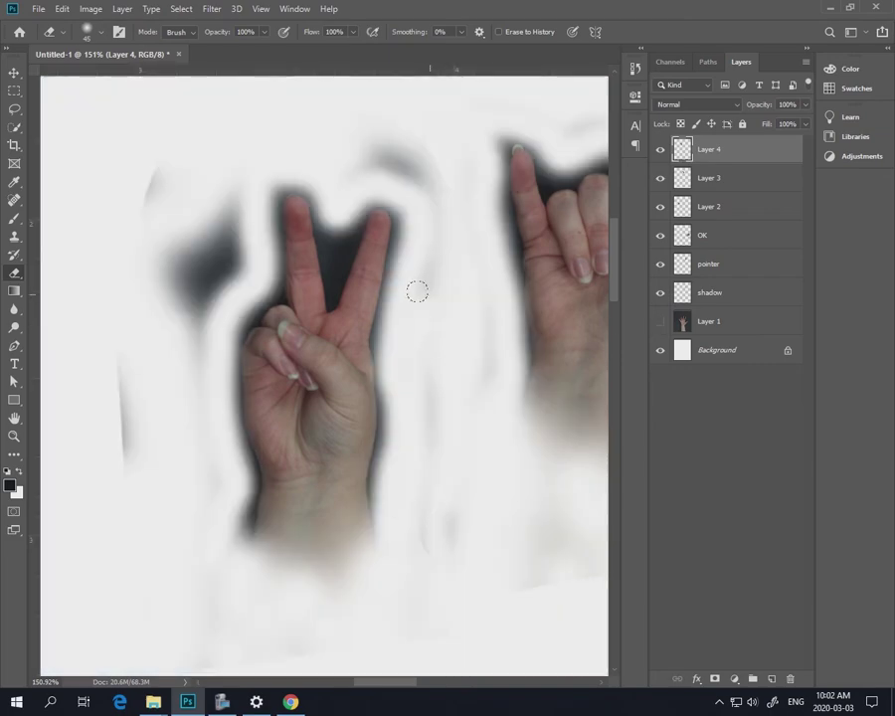
mouse_move(209, 157)
mouse_down()
mouse_move(198, 302)
mouse_move(233, 210)
mouse_move(259, 237)
mouse_move(261, 272)
mouse_move(192, 434)
mouse_move(150, 495)
mouse_move(82, 364)
mouse_move(102, 153)
mouse_move(238, 109)
mouse_move(390, 109)
mouse_move(488, 164)
mouse_move(479, 216)
mouse_move(451, 227)
mouse_move(410, 192)
mouse_move(416, 203)
mouse_move(297, 167)
mouse_move(254, 181)
mouse_up()
key(l)
key(Delete)
key(ctrl+d)
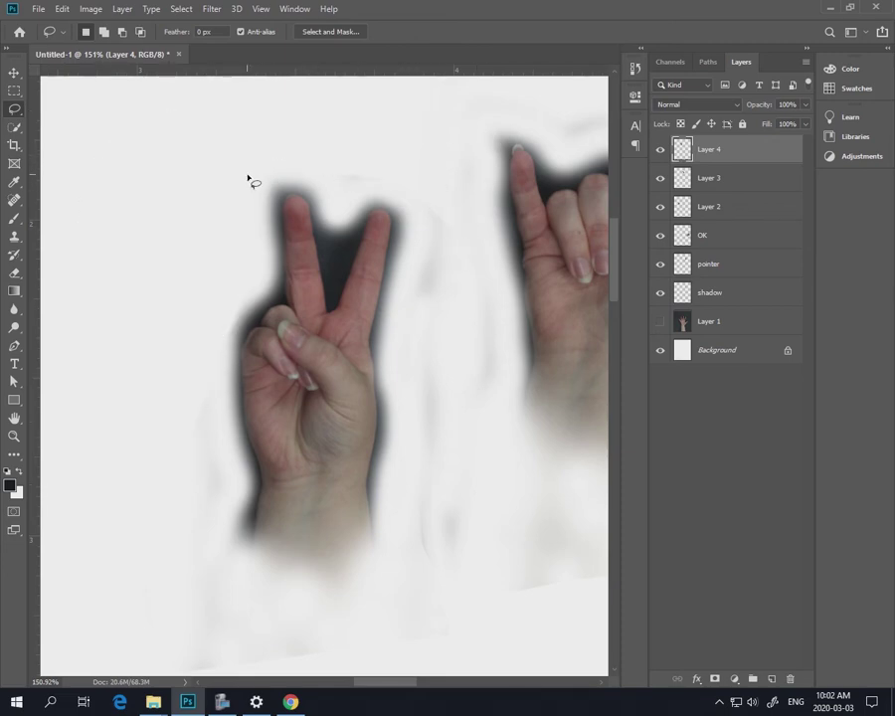
click(660, 321)
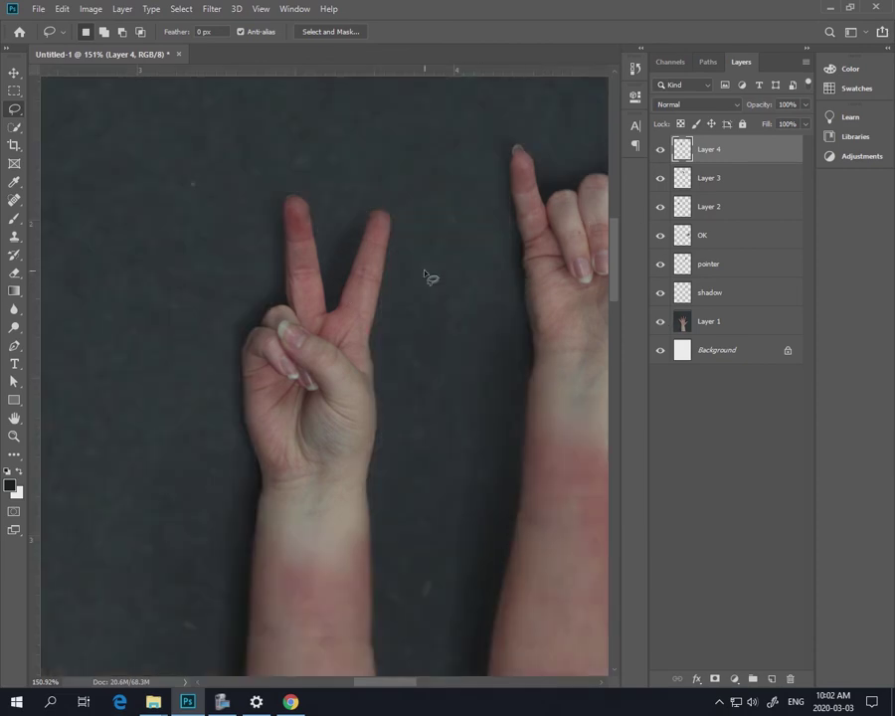
Activate the shadow layer and hide Layer 1 so the cutout layers can be checked against the white background
key(ctrl+minus)
key(ctrl+minus)
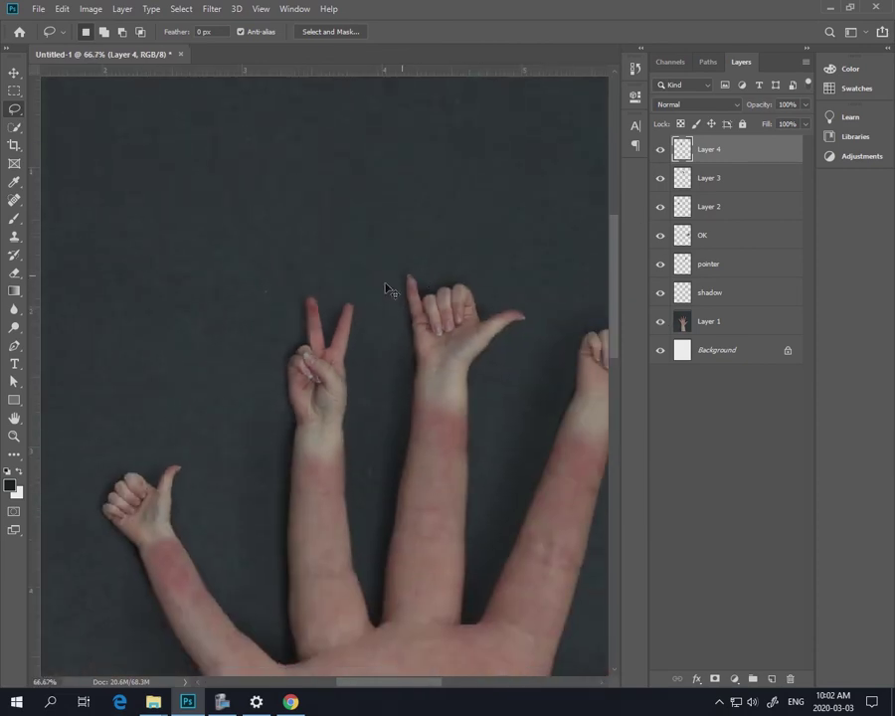
key(ctrl+minus)
drag(475, 477, 331, 337)
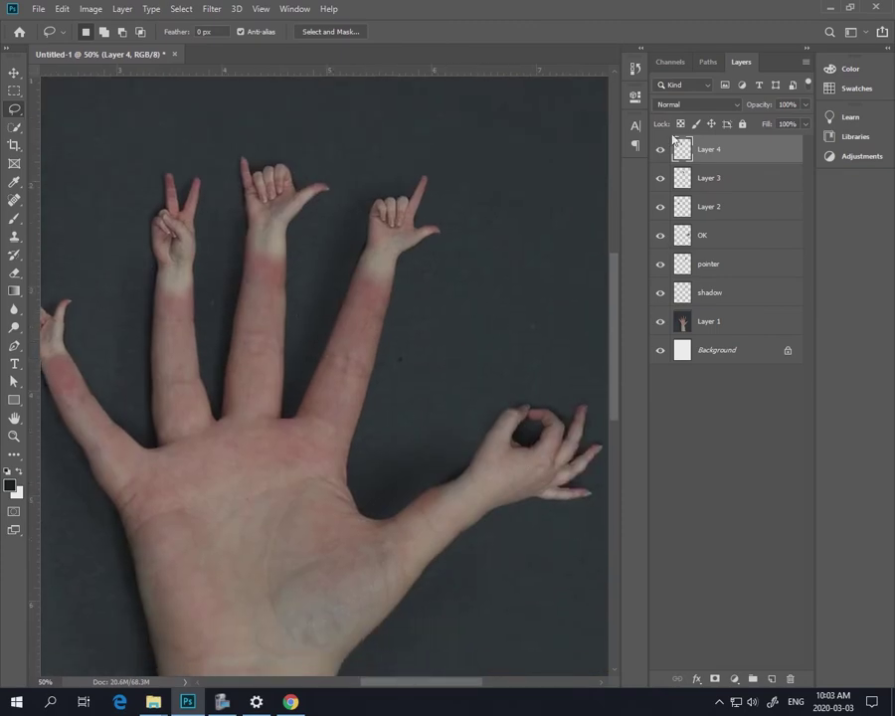
click(710, 298)
scroll(563, 365, down, 3)
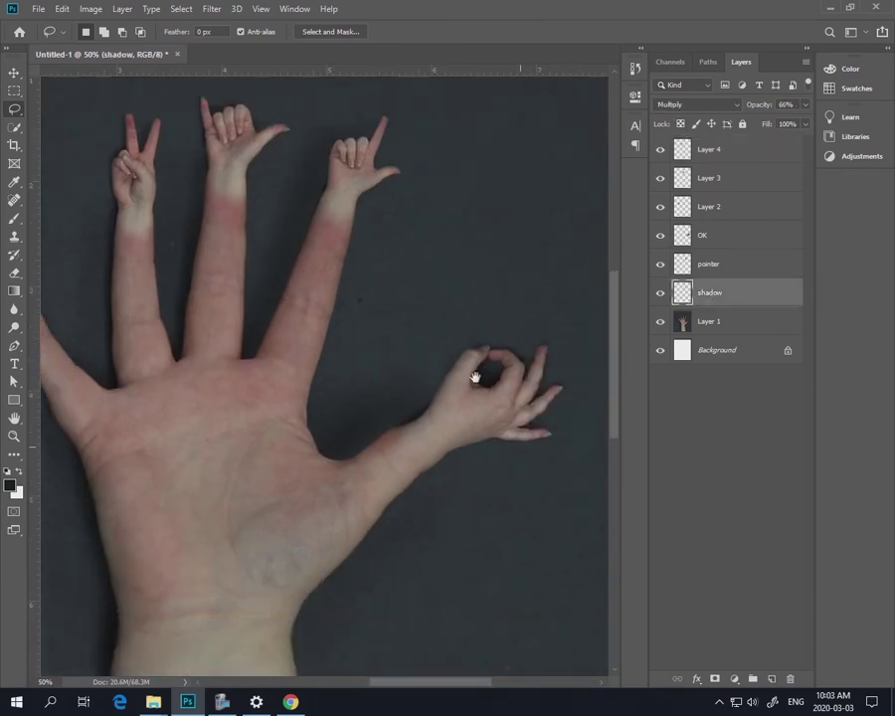
click(659, 321)
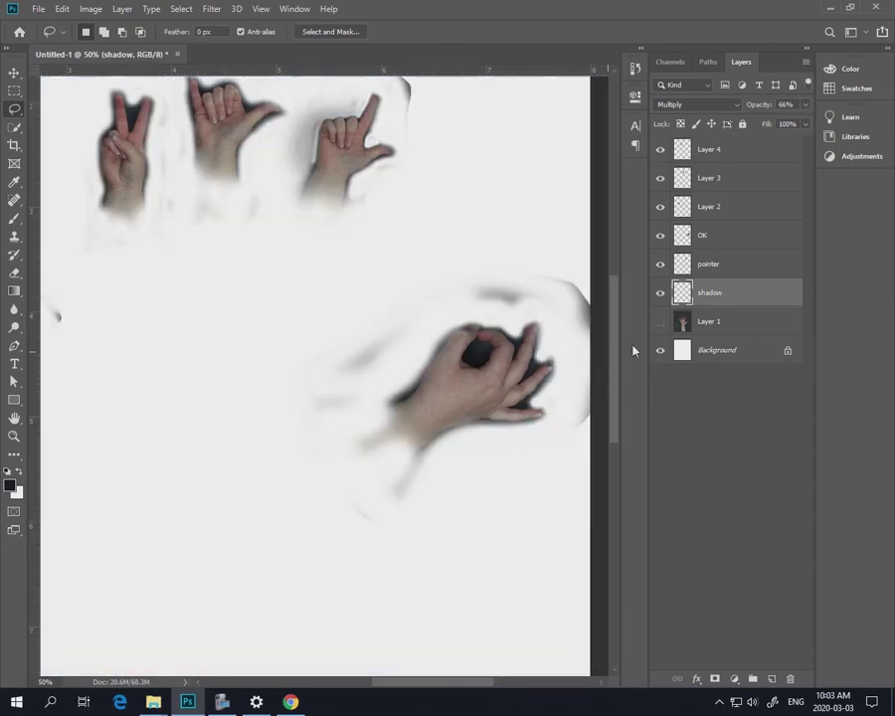
scroll(546, 331, right, 3)
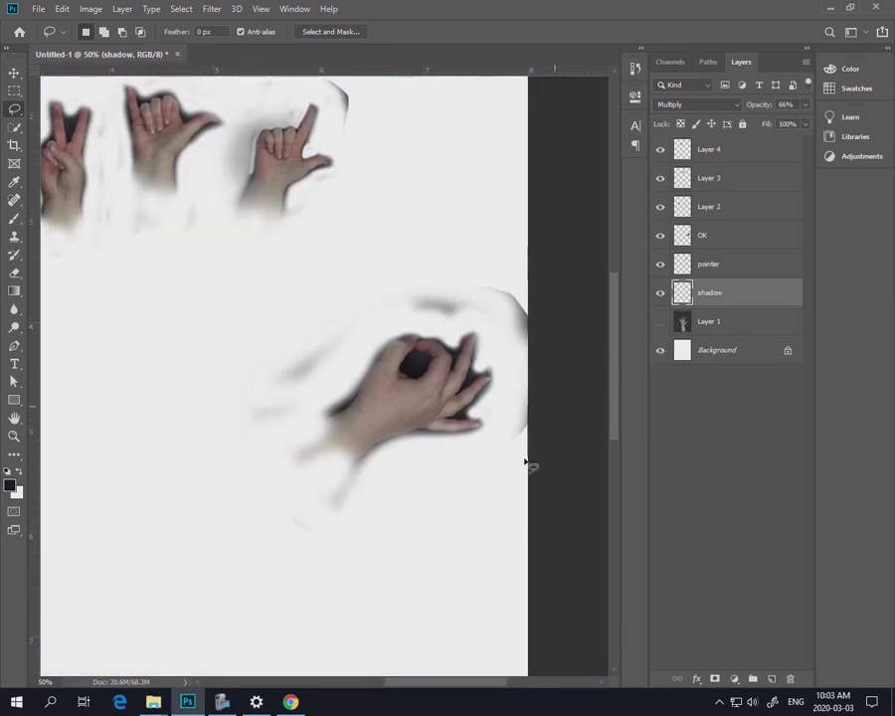
Lasso the stray backdrop patches around the OK hand, beside the pointer hand and below the thumbs-up hand as one combined selection
mouse_move(528, 461)
mouse_down()
mouse_move(506, 336)
mouse_move(405, 310)
mouse_move(360, 325)
mouse_move(334, 368)
mouse_move(252, 416)
mouse_move(269, 255)
mouse_move(521, 217)
mouse_up()
drag(380, 206, 431, 342)
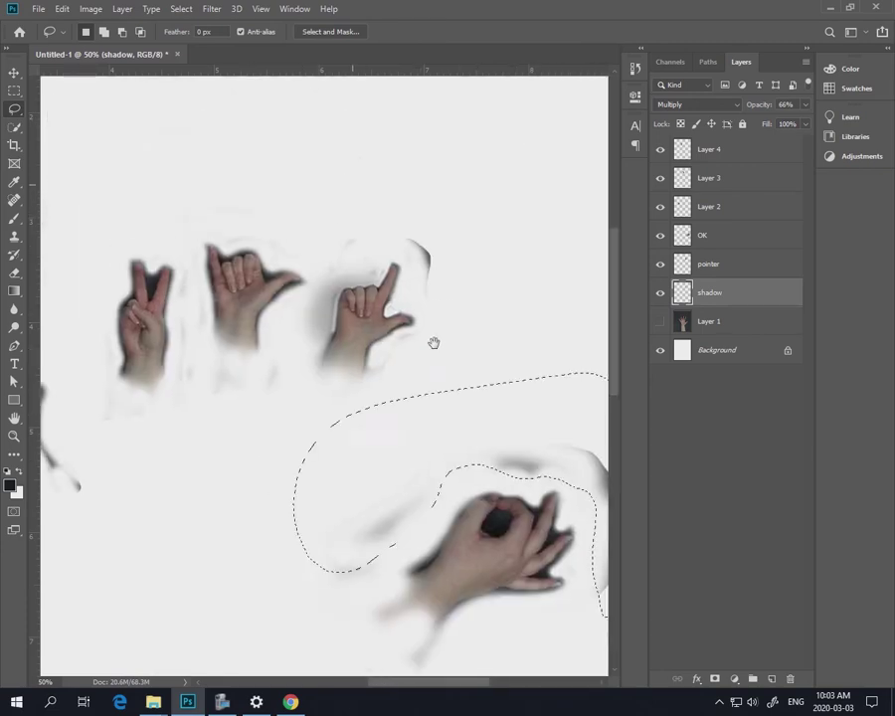
mouse_move(410, 187)
mouse_down()
mouse_move(479, 298)
mouse_move(442, 292)
mouse_move(411, 245)
mouse_move(364, 194)
mouse_up()
drag(274, 198, 446, 197)
mouse_move(272, 432)
mouse_down()
mouse_move(250, 469)
mouse_move(204, 482)
mouse_move(179, 482)
mouse_move(122, 455)
mouse_move(315, 534)
mouse_move(329, 463)
mouse_up()
mouse_move(454, 383)
mouse_down()
mouse_move(395, 398)
mouse_move(358, 312)
mouse_move(343, 335)
mouse_move(301, 315)
mouse_up()
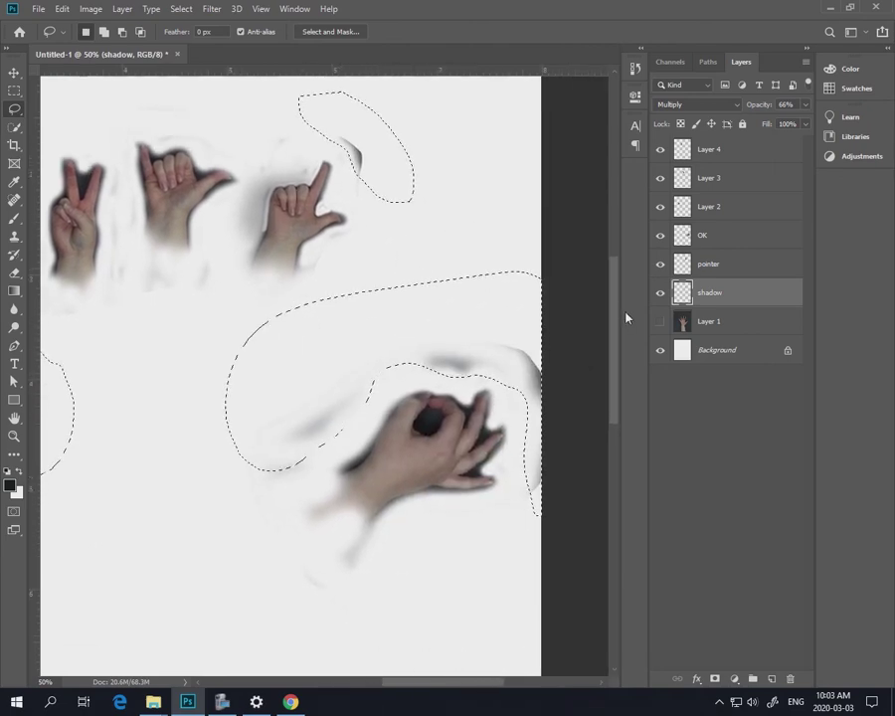
Delete the selected stray patches from the OK, pointer and Layer 2 layers, and deselect
click(697, 236)
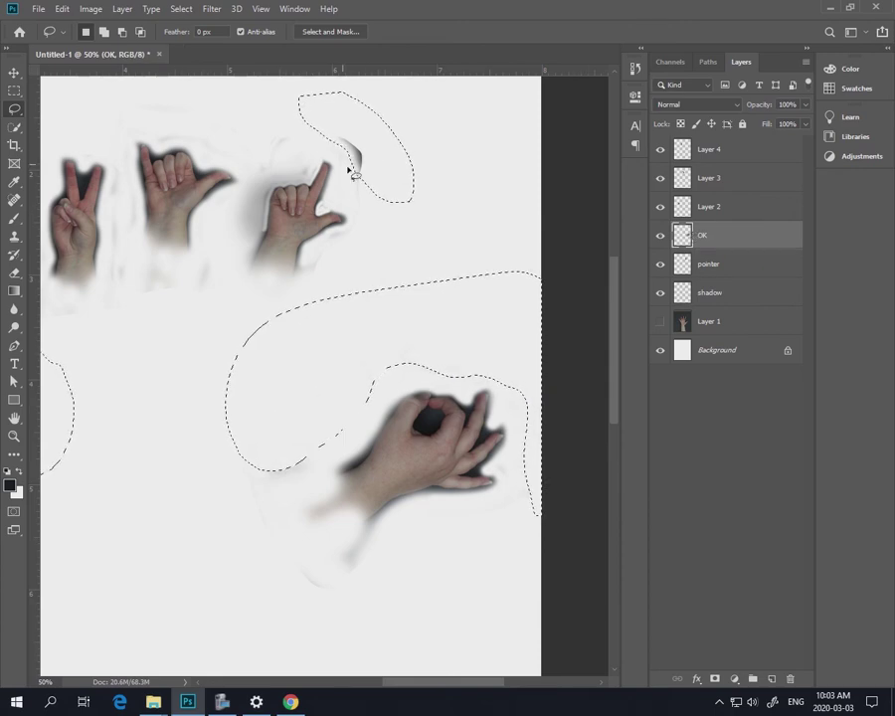
click(684, 265)
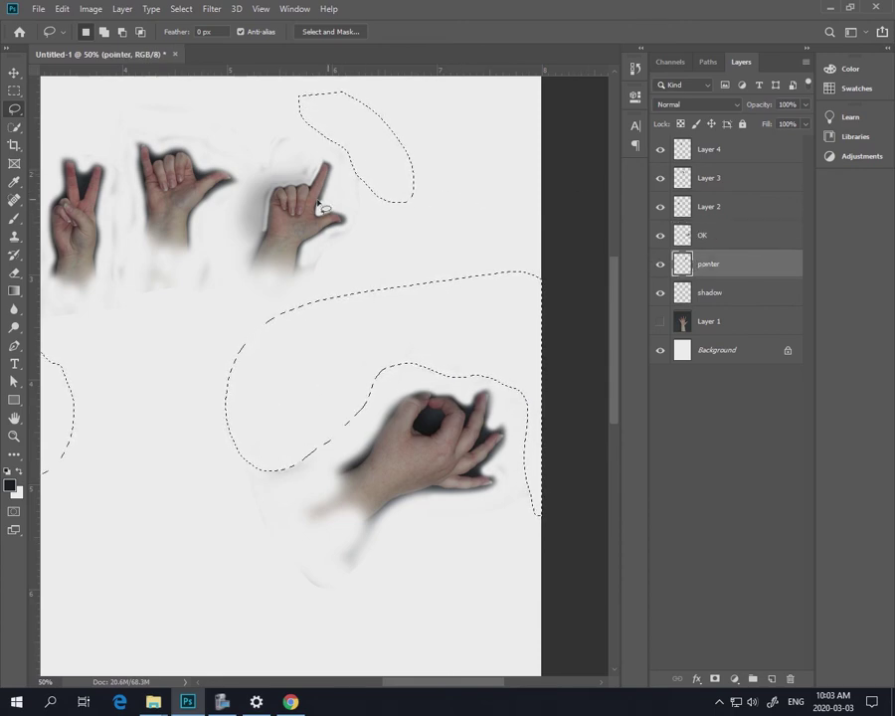
click(224, 372)
mouse_move(223, 372)
mouse_down()
mouse_move(240, 355)
mouse_move(340, 318)
mouse_up()
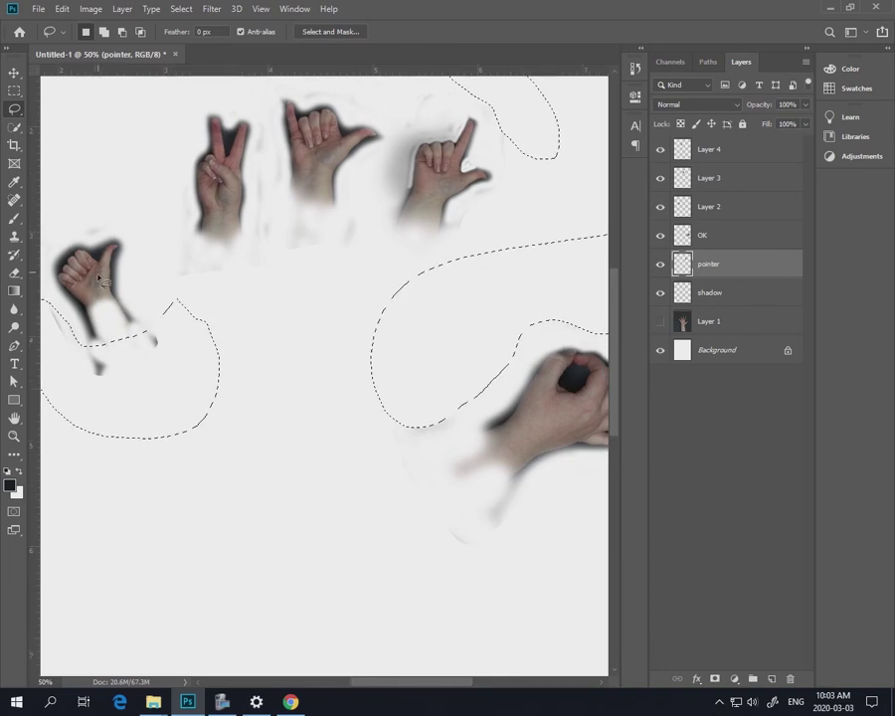
click(657, 207)
click(658, 207)
click(688, 212)
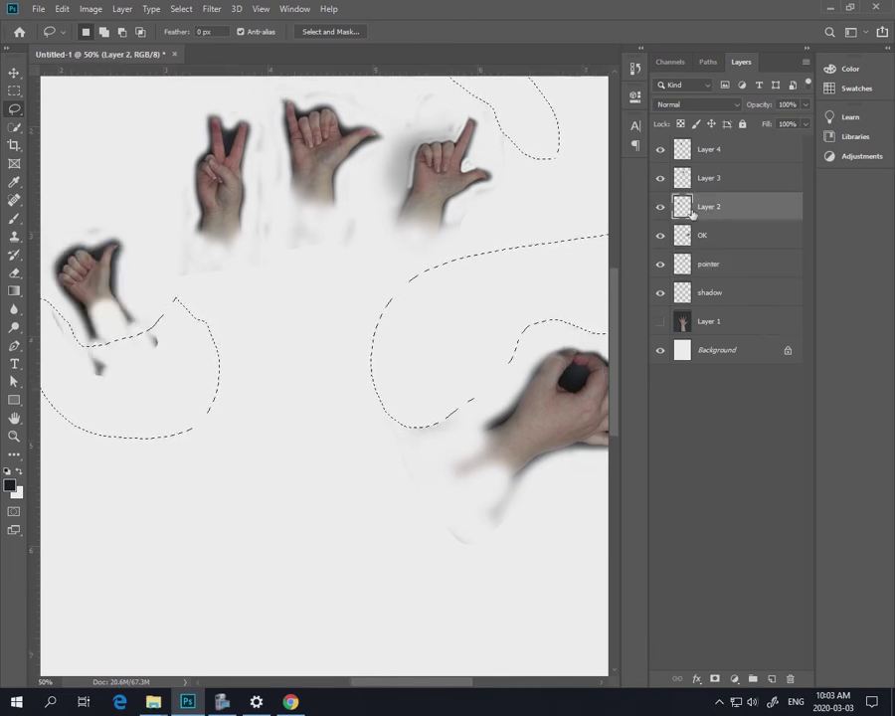
key(ctrl+d)
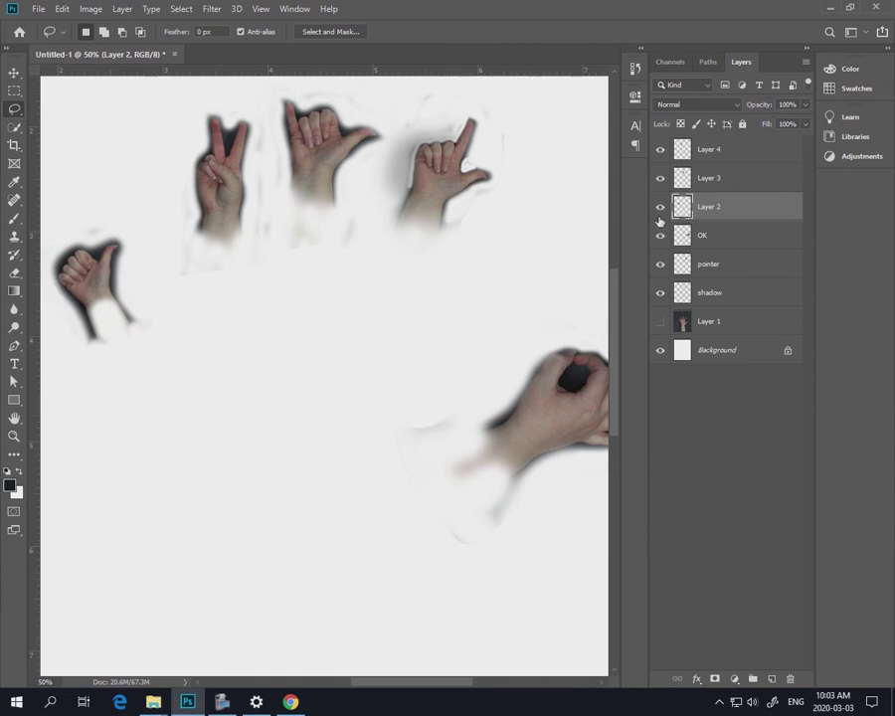
Show Layer 1 and paint soft shadow around the OK hand on the shadow layer with a 150 px brush at 17% opacity
click(683, 295)
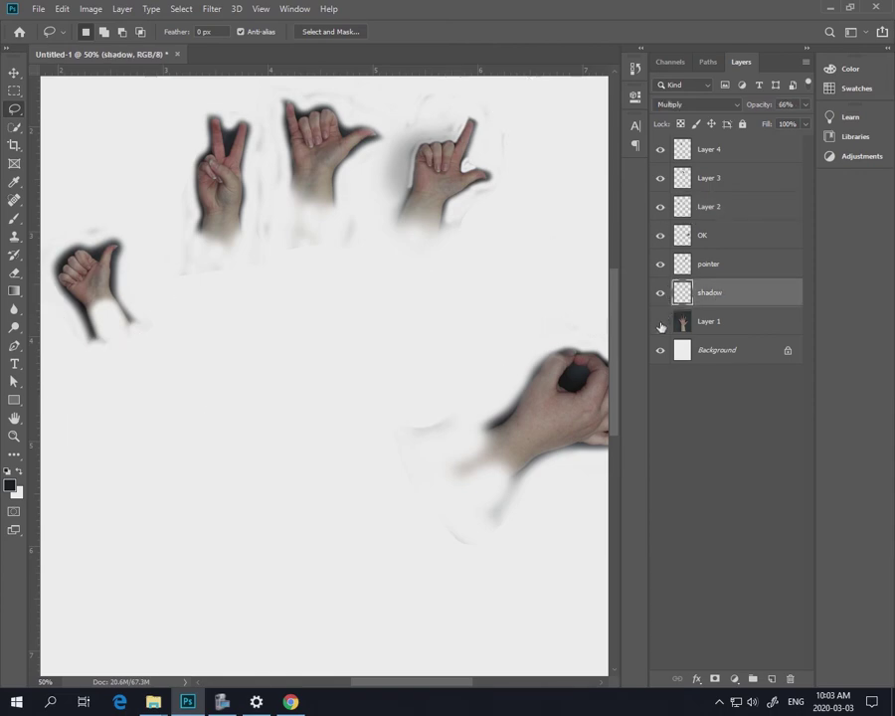
click(661, 326)
scroll(452, 356, right, 2)
drag(510, 392, 460, 359)
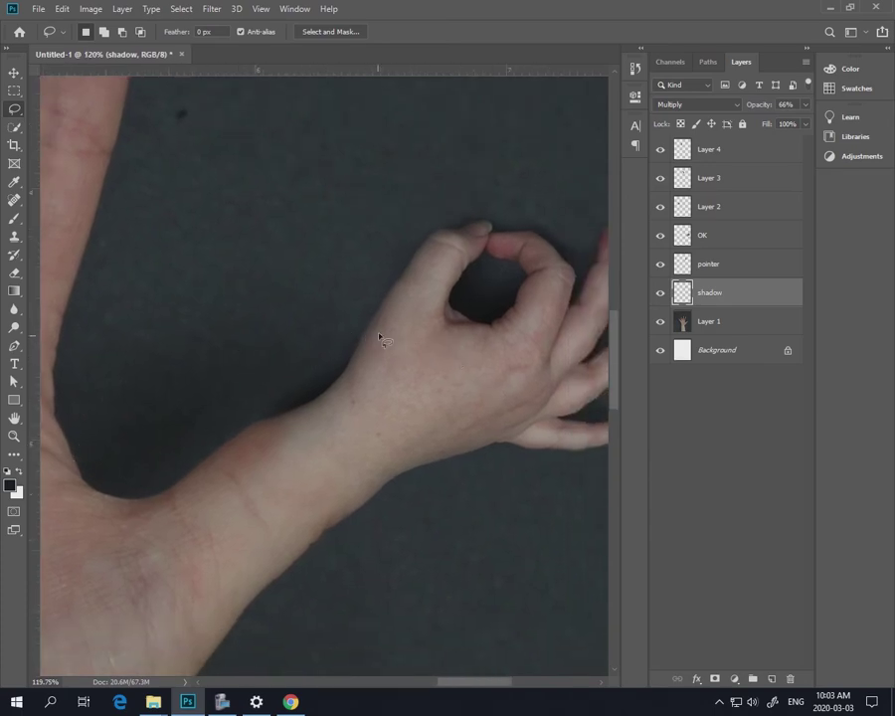
key(b)
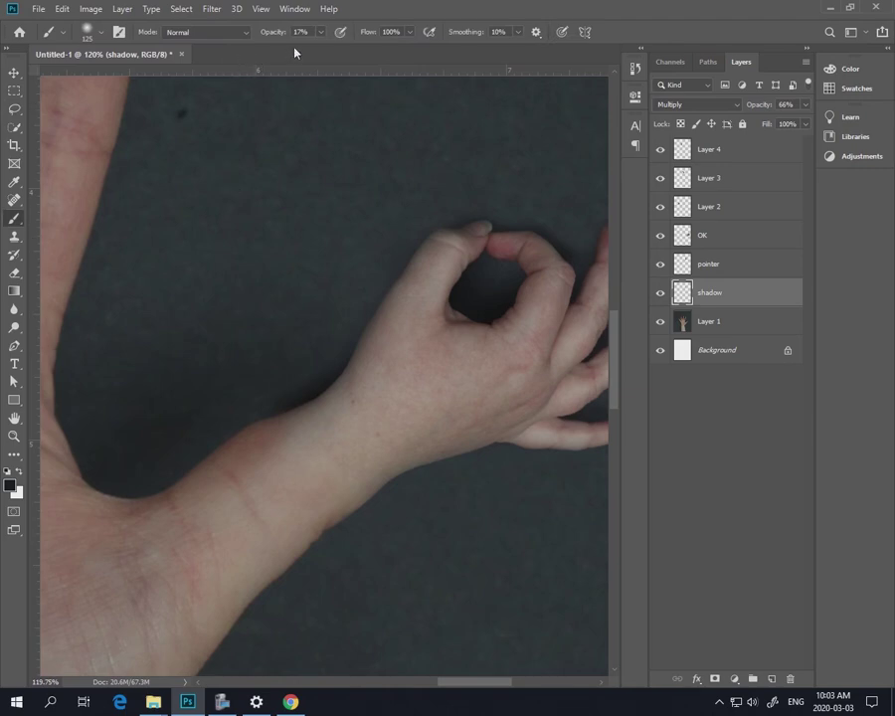
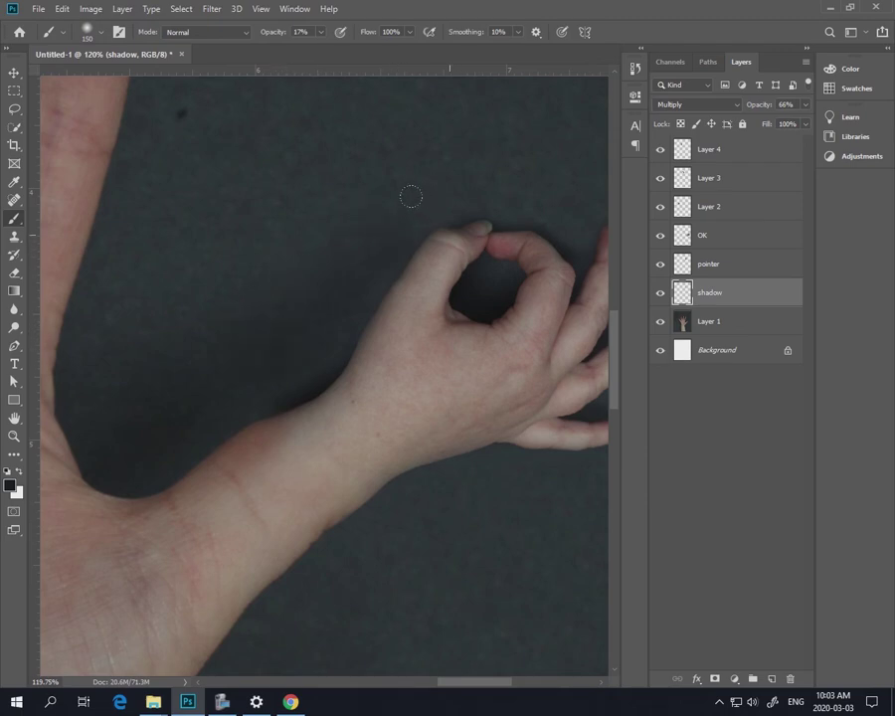
drag(512, 237, 432, 239)
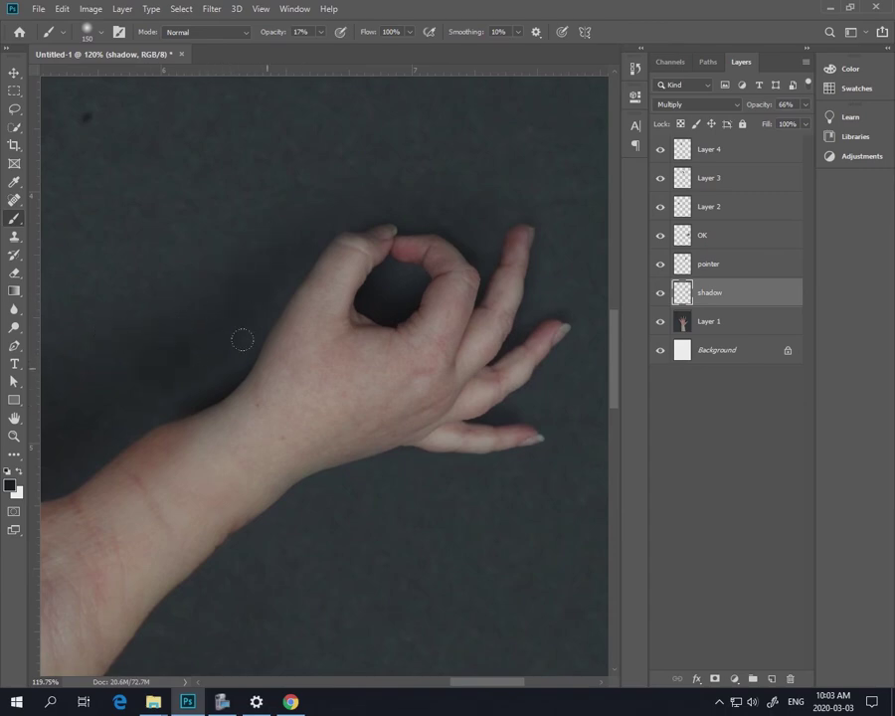
click(684, 237)
key(e)
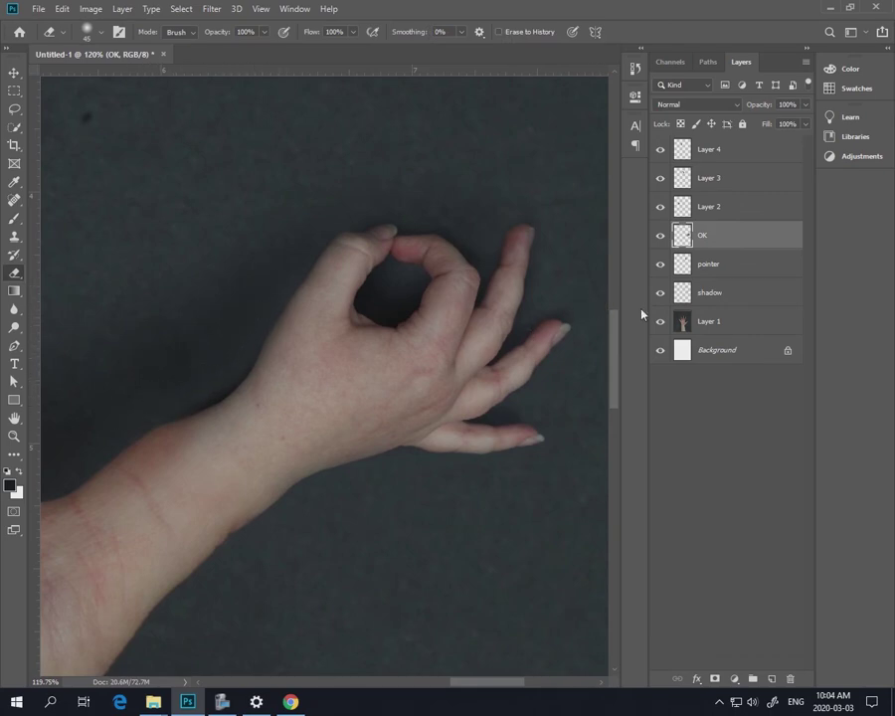
click(709, 291)
key(b)
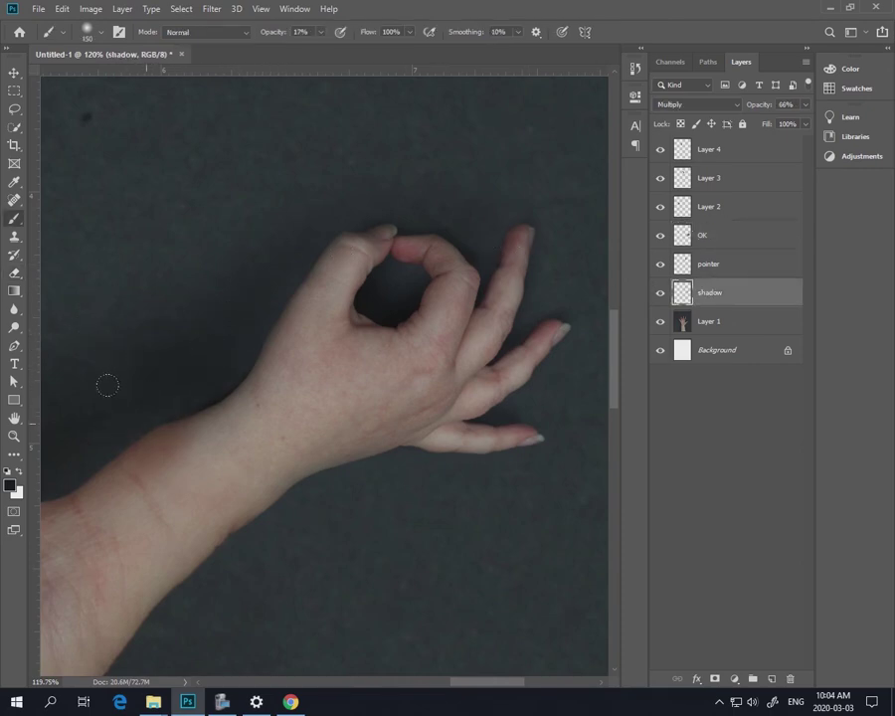
Check the shadows around the shaka hand by hiding Layer 1 and showing it again
drag(325, 375, 455, 354)
drag(236, 132, 400, 631)
drag(176, 291, 392, 366)
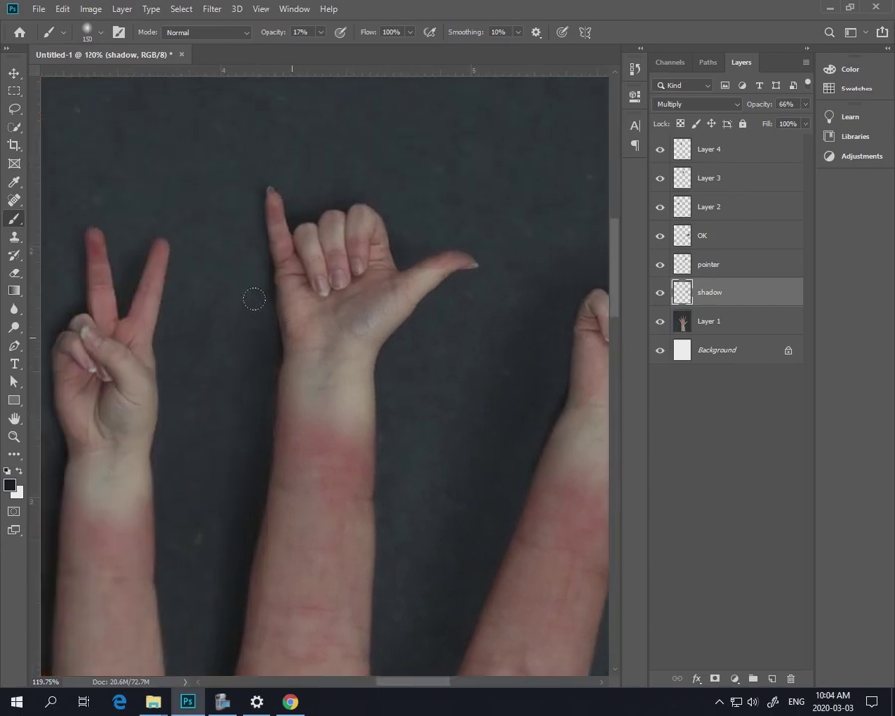
click(660, 321)
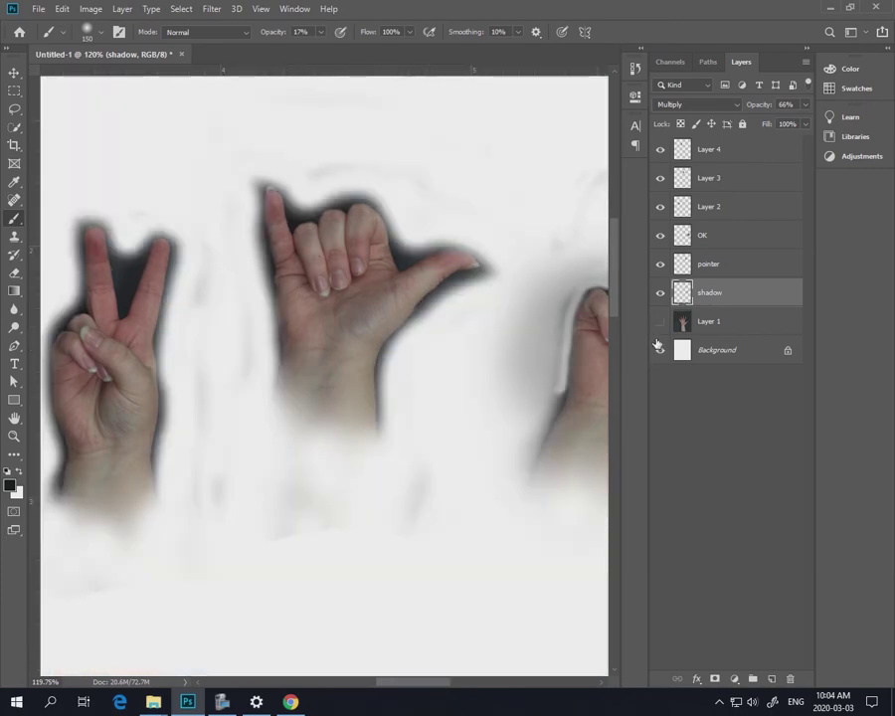
click(660, 321)
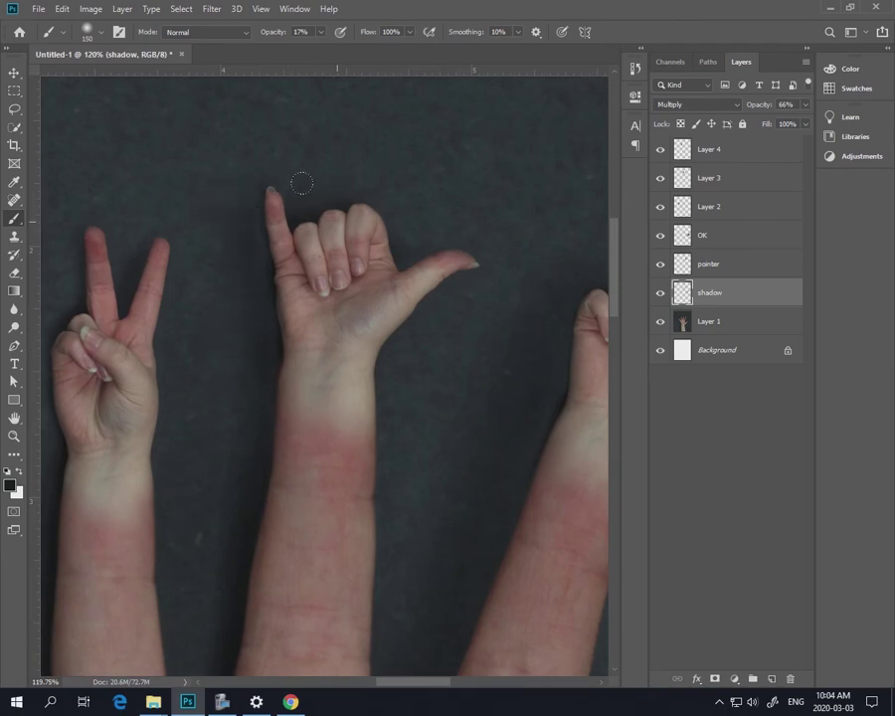
Paint soft shadow along the outer edge of the peace-sign hand on the shadow layer, reducing the brush to 80 px
drag(184, 380, 442, 360)
drag(366, 412, 414, 372)
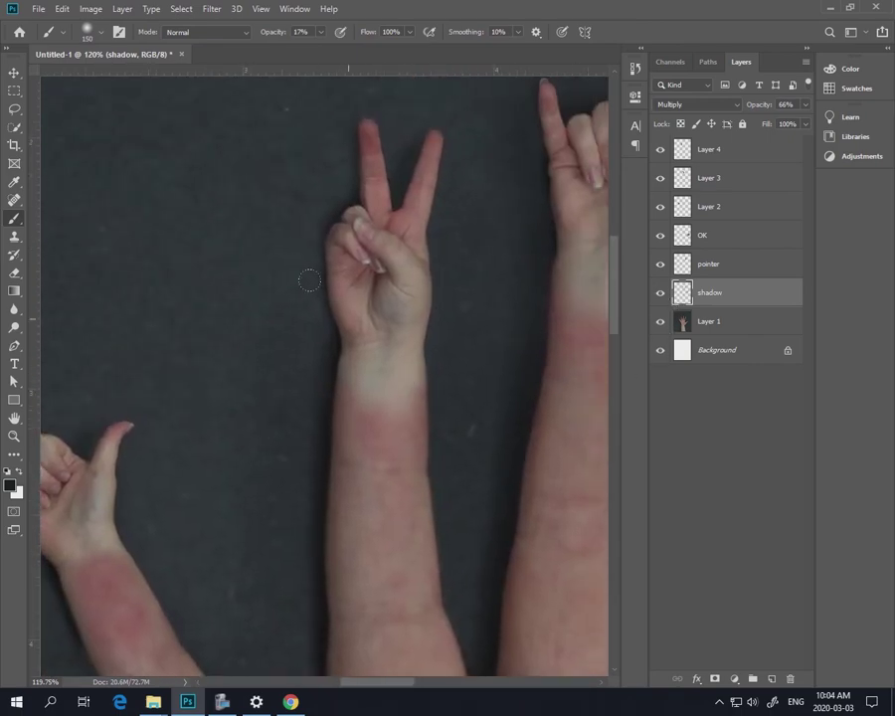
drag(329, 300, 319, 350)
click(315, 276)
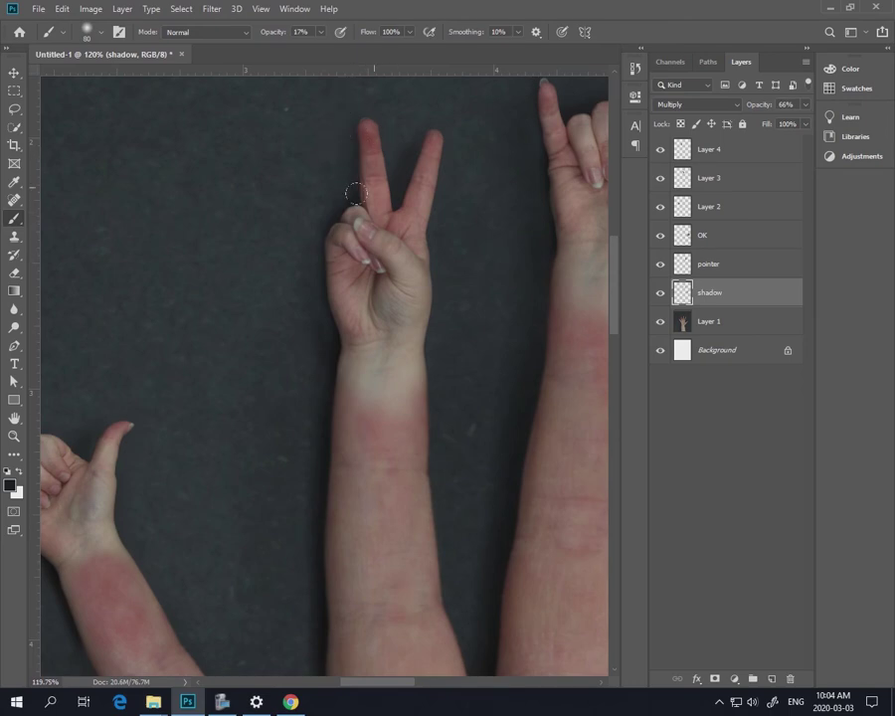
Paint soft shadow around the thumbs-up hand and its wrist on the shadow layer with a 125 px brush
drag(249, 428, 449, 266)
mouse_move(398, 474)
mouse_down()
mouse_move(476, 322)
mouse_move(436, 368)
mouse_move(327, 344)
mouse_up()
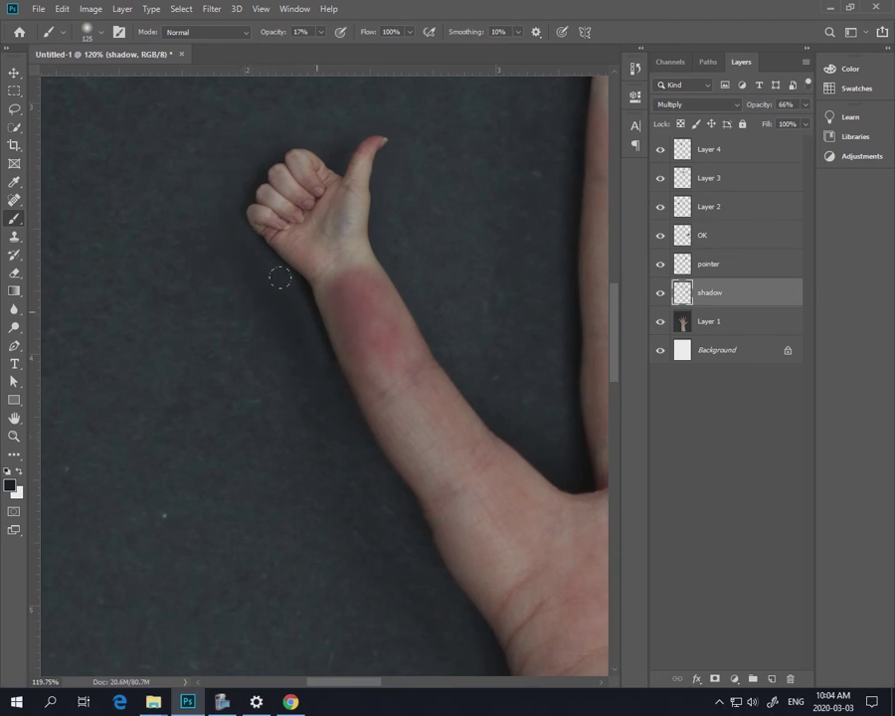
key(ctrl+0)
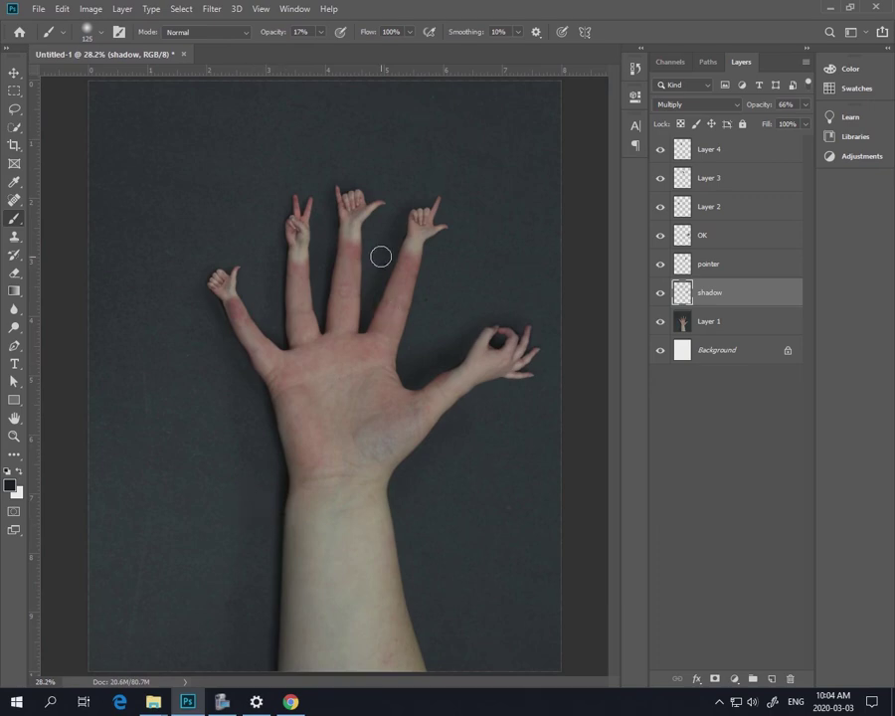
Select Layer 3 and examine the shaka hand's skin tone against the neighbouring hands and fingers
drag(366, 225, 455, 354)
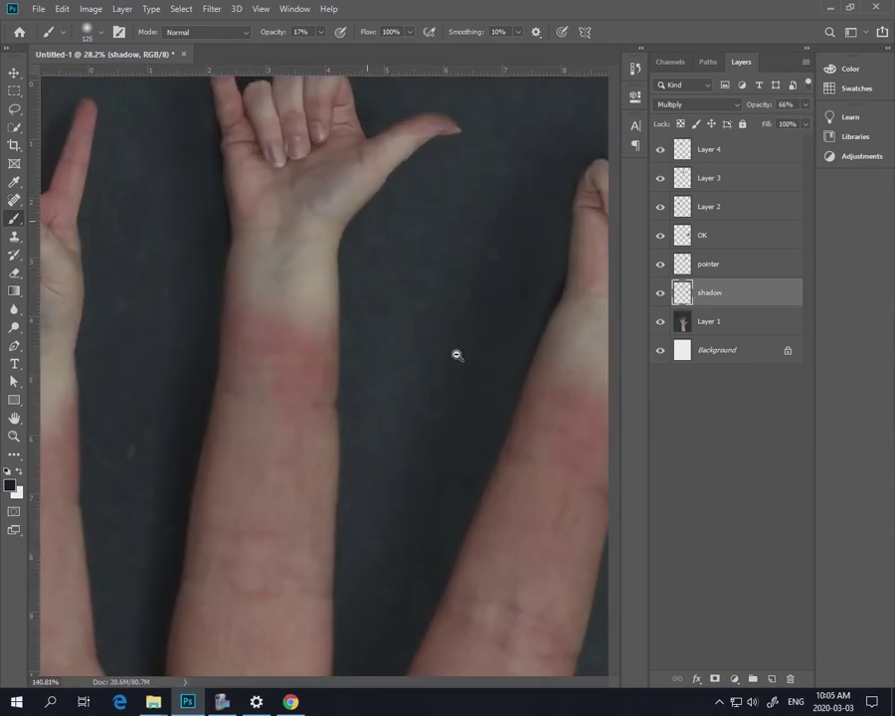
drag(405, 267, 471, 377)
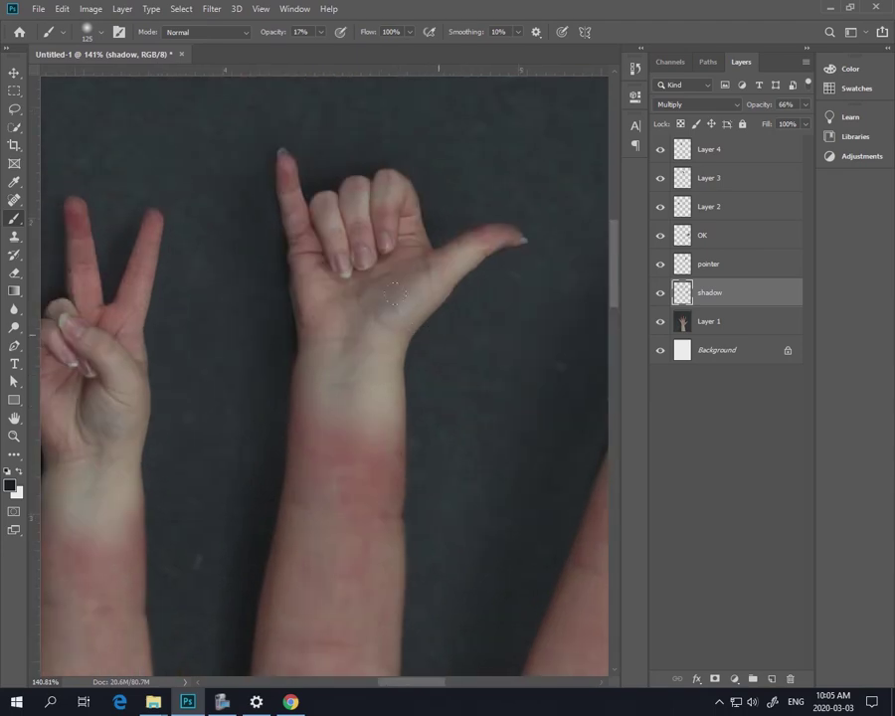
key(v)
click(683, 180)
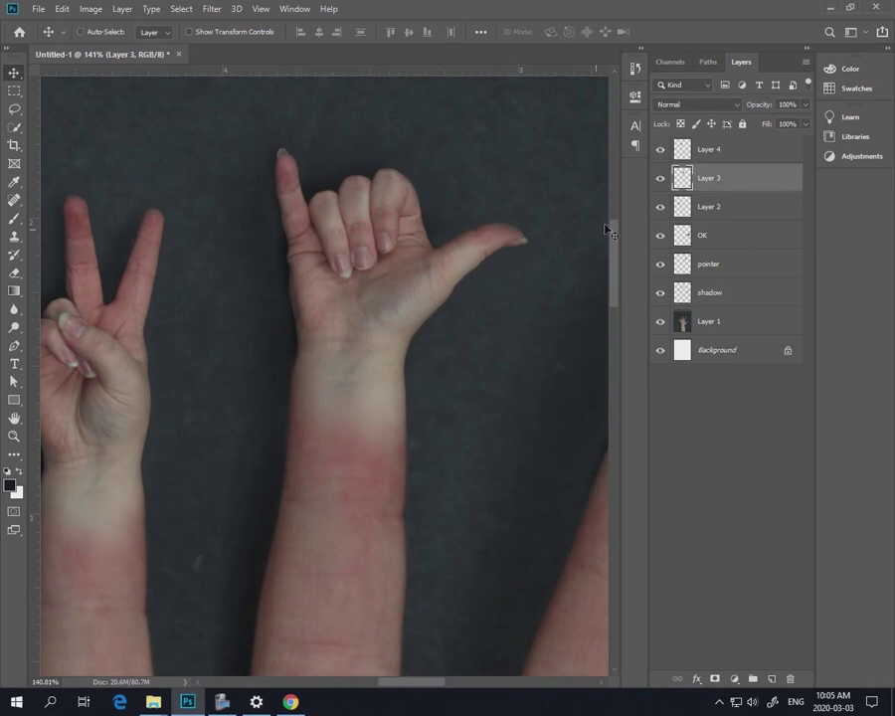
drag(416, 296, 427, 264)
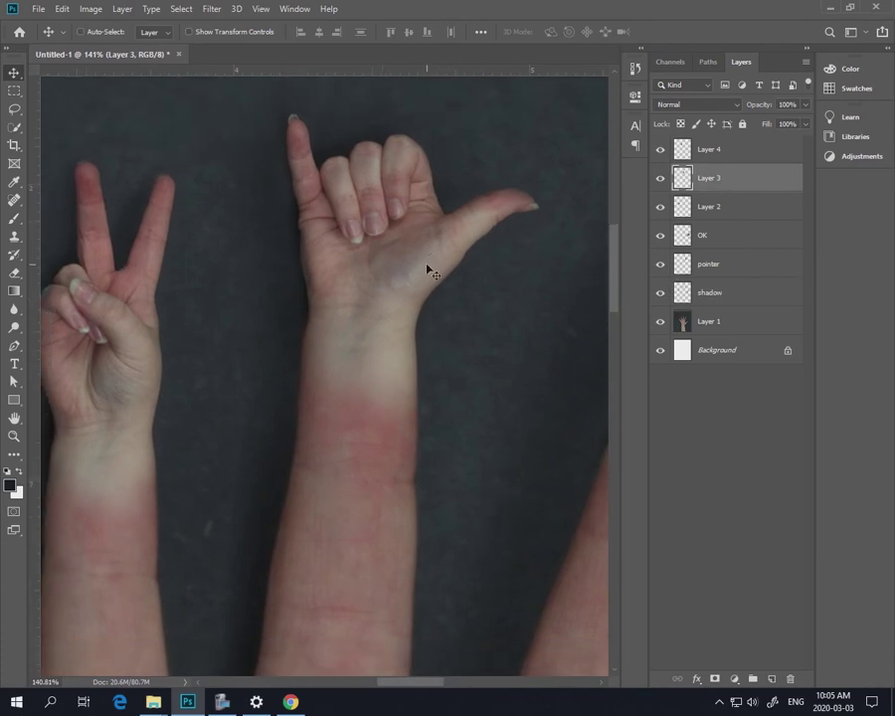
key(ctrl+0)
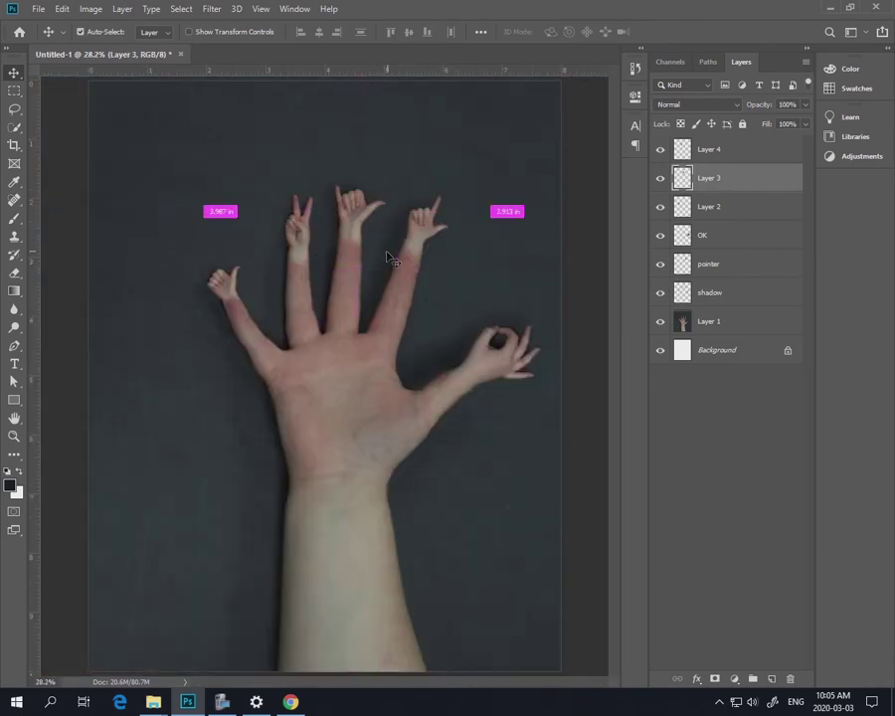
scroll(389, 258, up, 3)
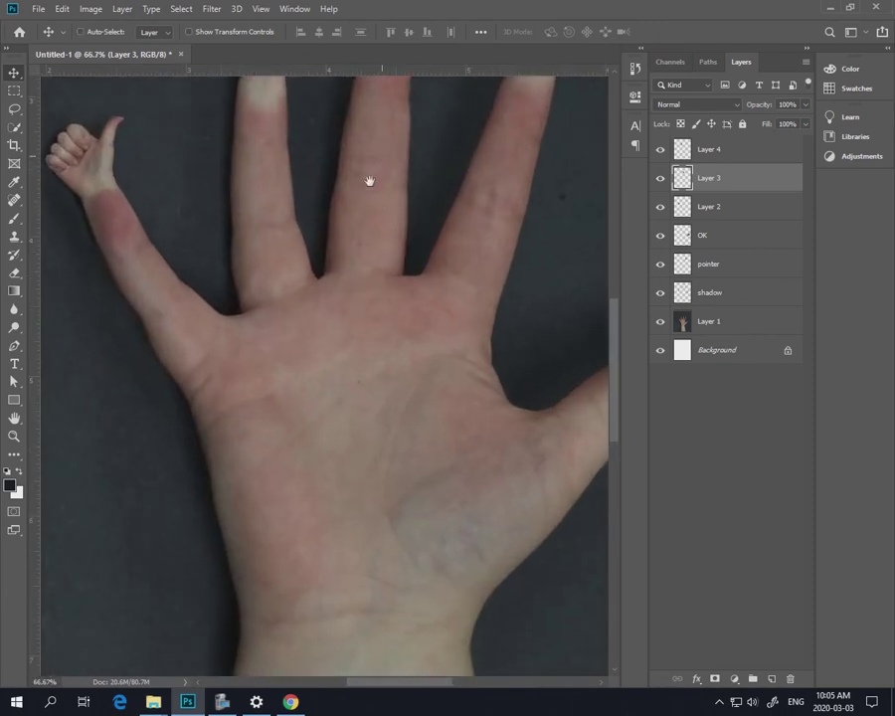
drag(368, 183, 324, 401)
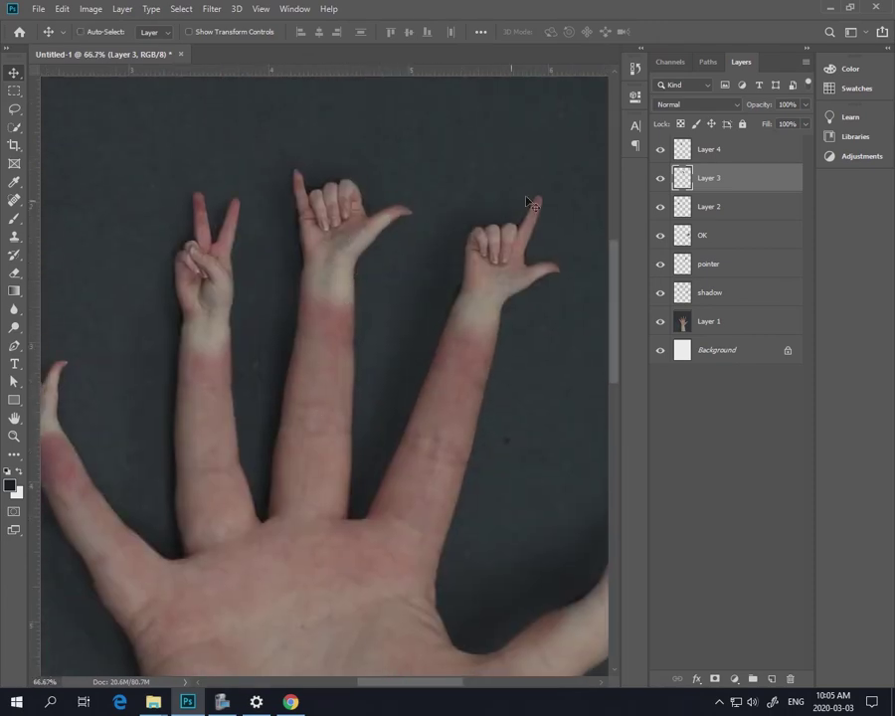
click(91, 9)
mouse_move(111, 46)
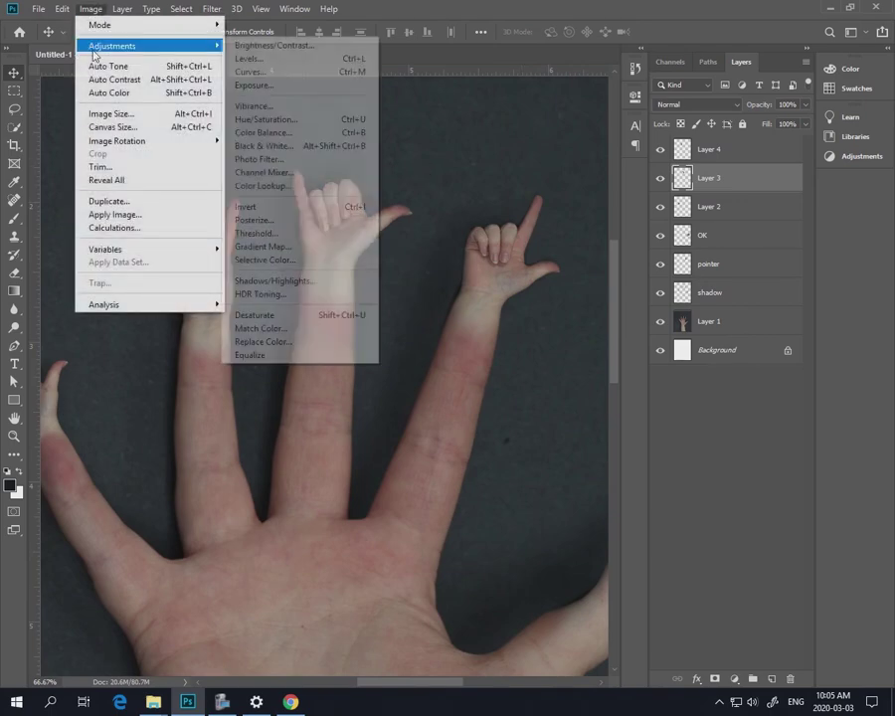
click(243, 58)
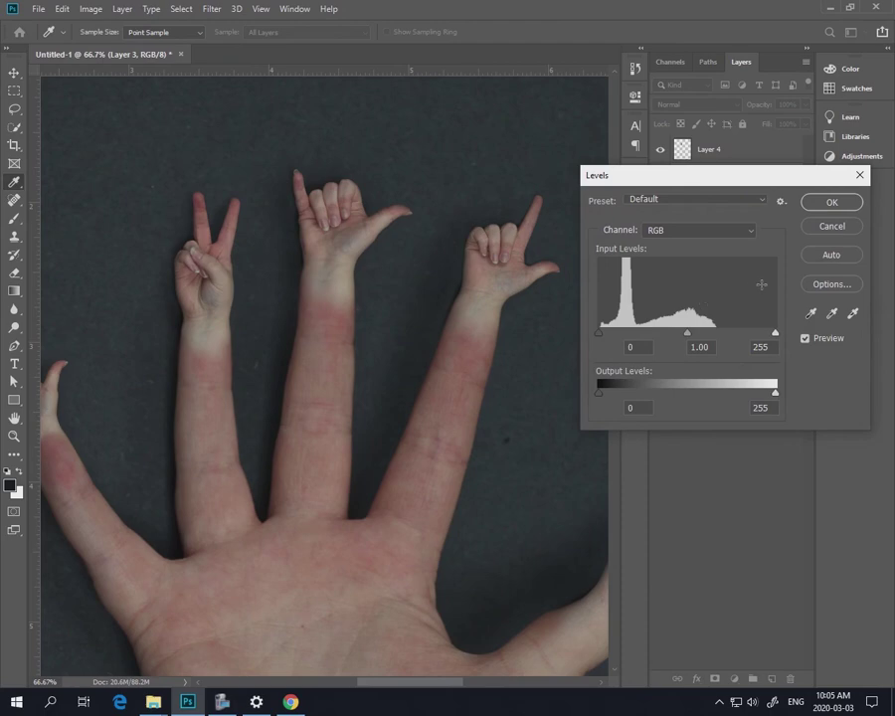
mouse_move(775, 333)
mouse_down()
mouse_move(693, 333)
mouse_move(776, 333)
mouse_up()
drag(602, 334, 598, 334)
mouse_move(689, 336)
mouse_down()
mouse_move(724, 338)
mouse_move(675, 336)
mouse_move(693, 339)
mouse_move(686, 335)
mouse_up()
drag(774, 394, 762, 396)
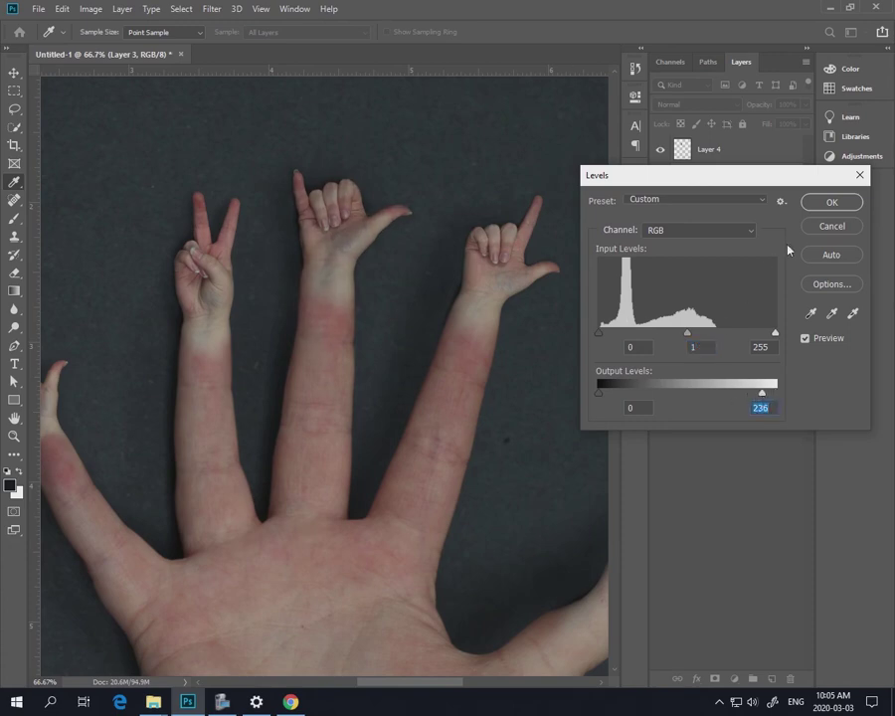
click(812, 227)
key(v)
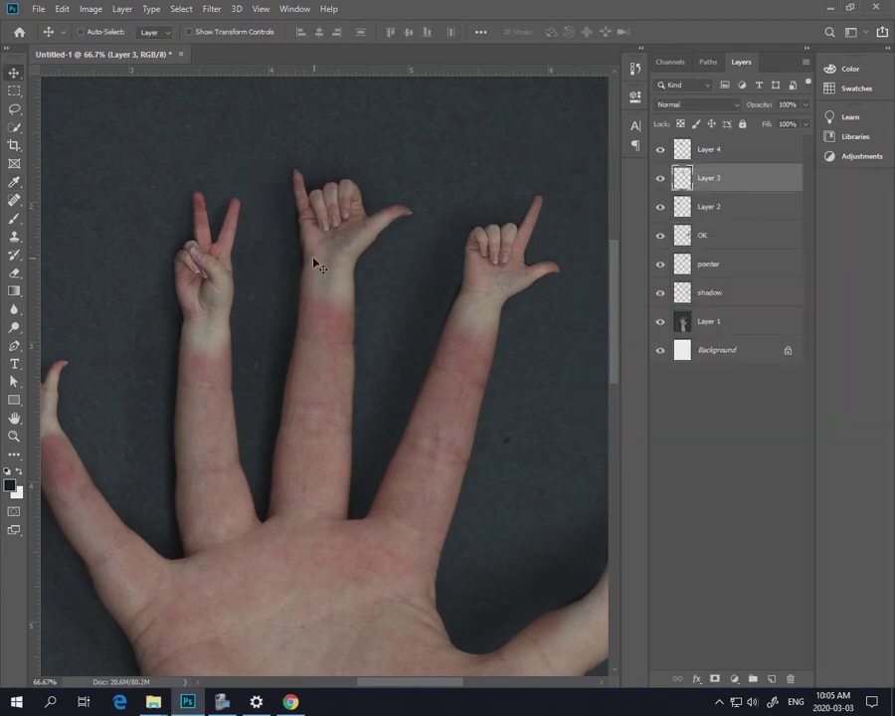
Shift the highlights of the shaka hand on Layer 3 toward red using Color Balance
click(89, 9)
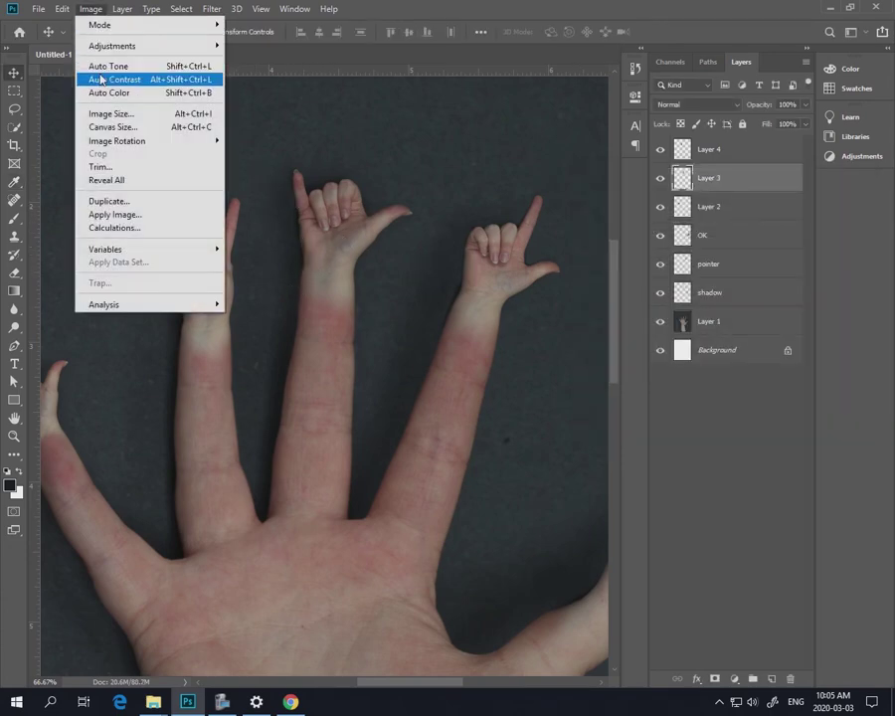
mouse_move(101, 51)
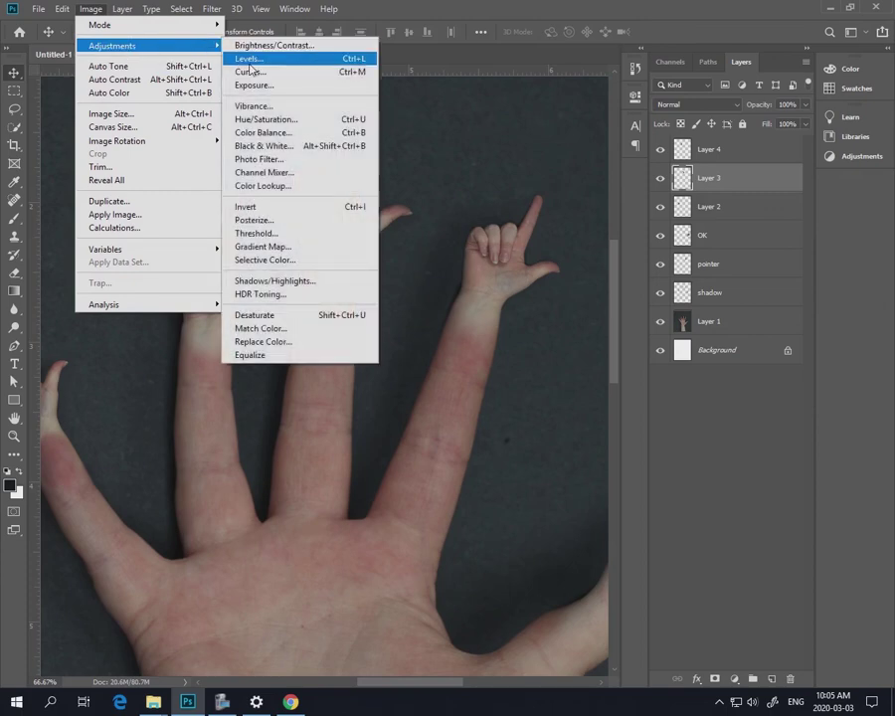
click(268, 136)
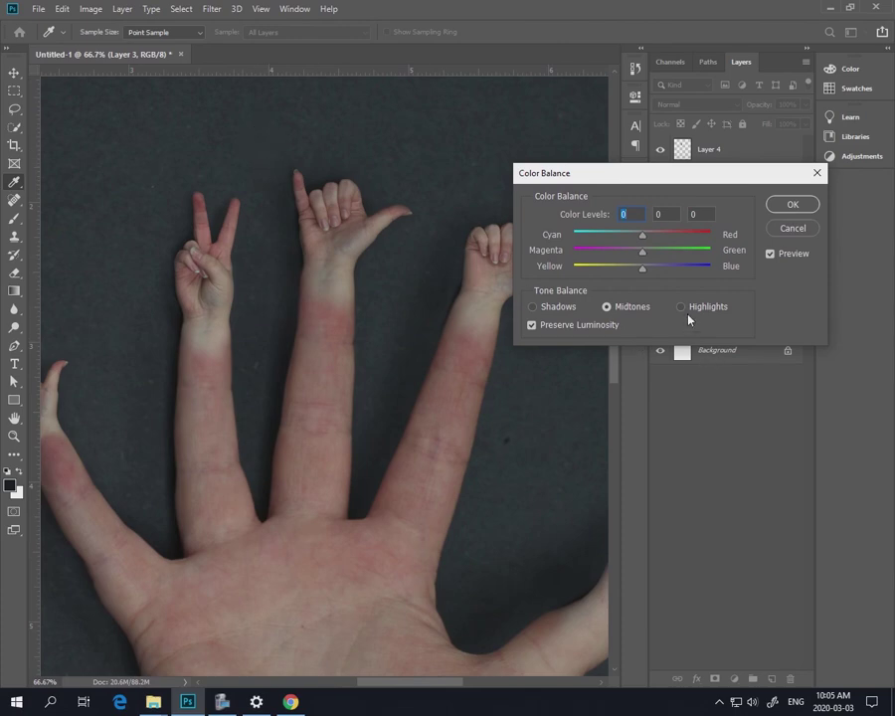
click(681, 307)
drag(660, 240, 665, 242)
mouse_move(640, 253)
mouse_down()
mouse_move(630, 252)
mouse_move(639, 249)
mouse_move(642, 274)
mouse_move(641, 267)
mouse_up()
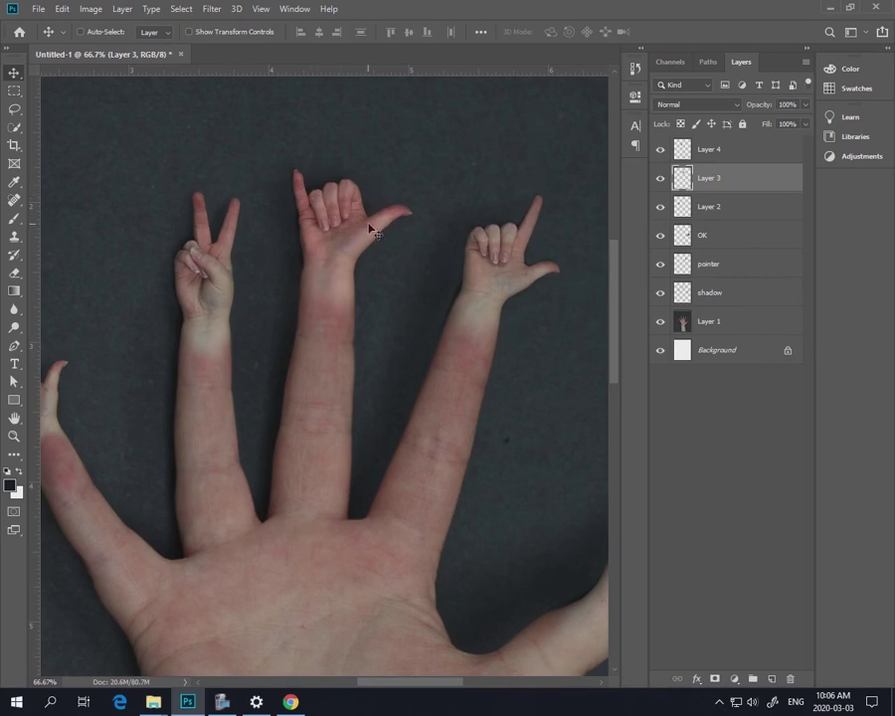
Reduce the shaka hand's saturation on Layer 3 to -15 using Hue/Saturation
click(91, 9)
mouse_move(213, 45)
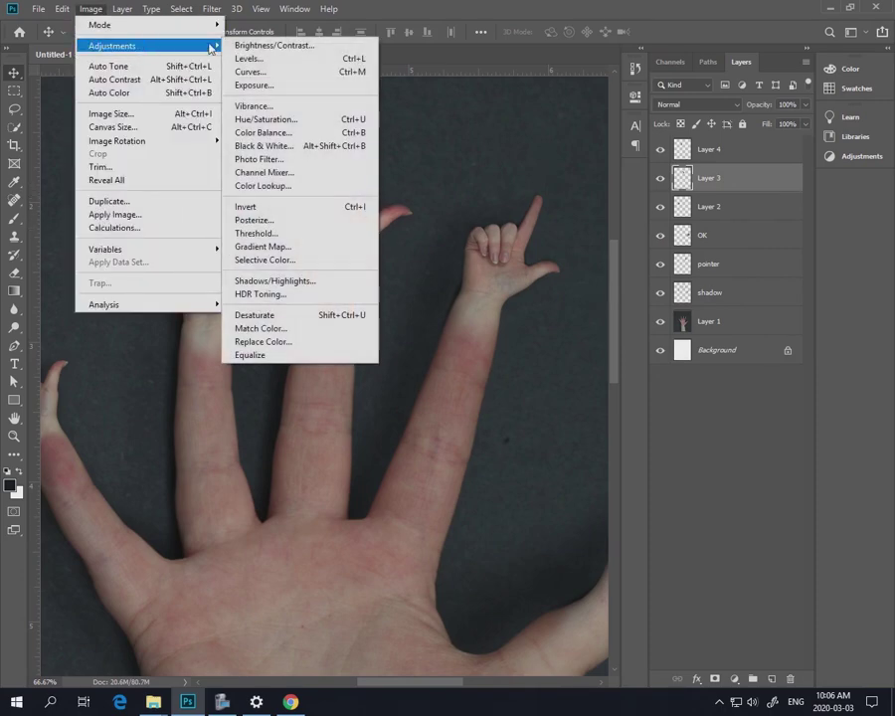
click(271, 119)
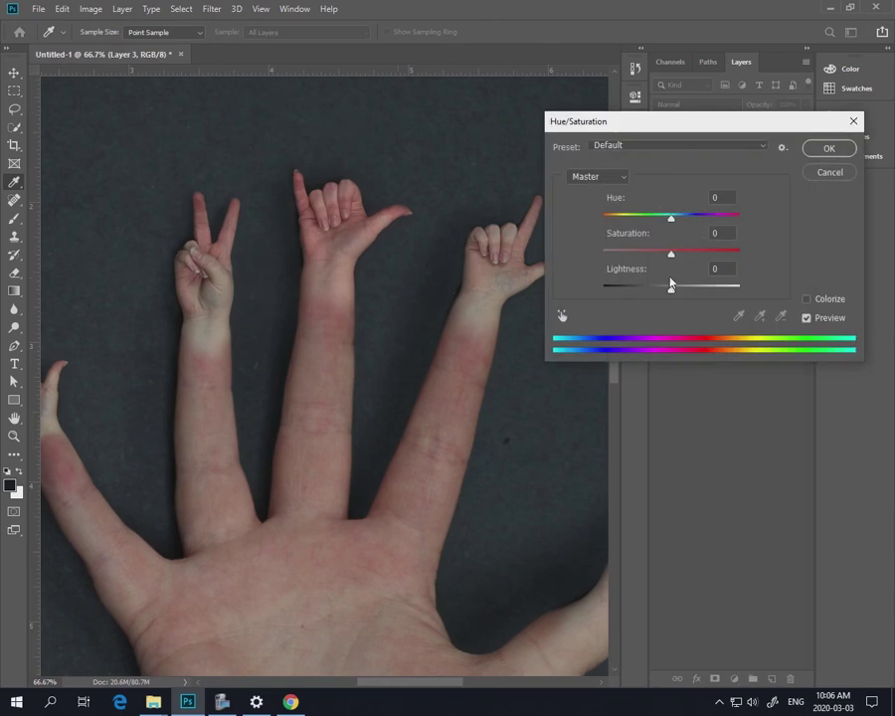
mouse_move(672, 256)
mouse_down()
mouse_move(570, 267)
mouse_move(602, 255)
mouse_move(662, 255)
mouse_up()
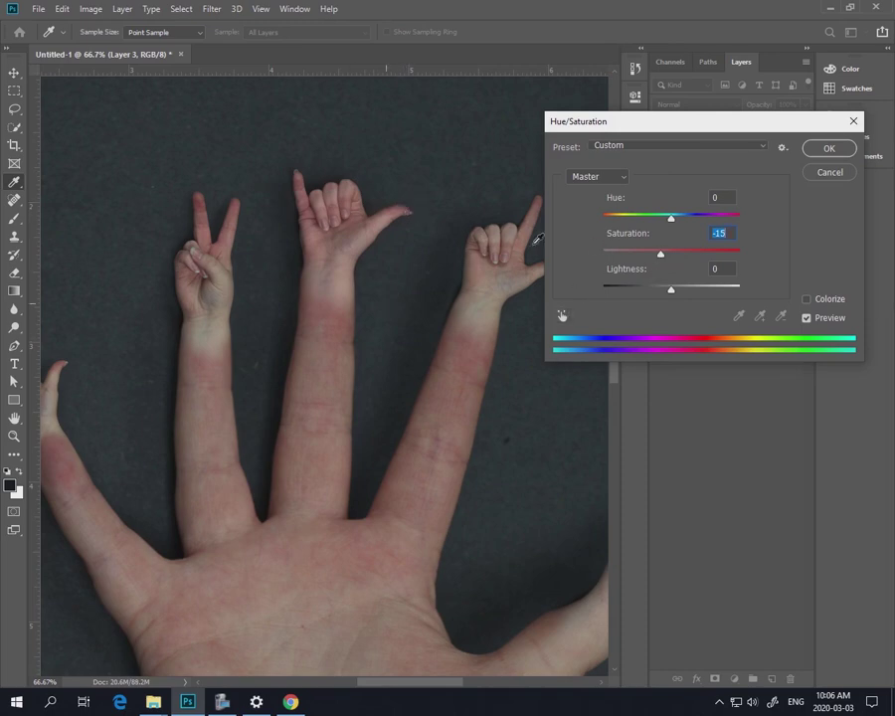
click(831, 148)
key(v)
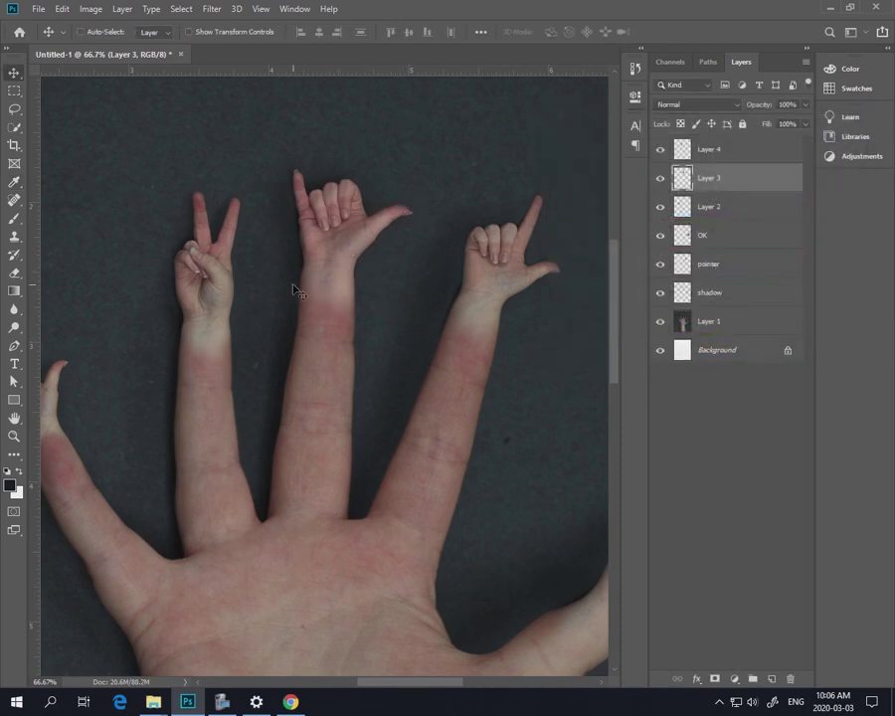
Blend the shaka hand's wrist into the finger by erasing its lower edge with a 125 px eraser at 15% opacity
key(e)
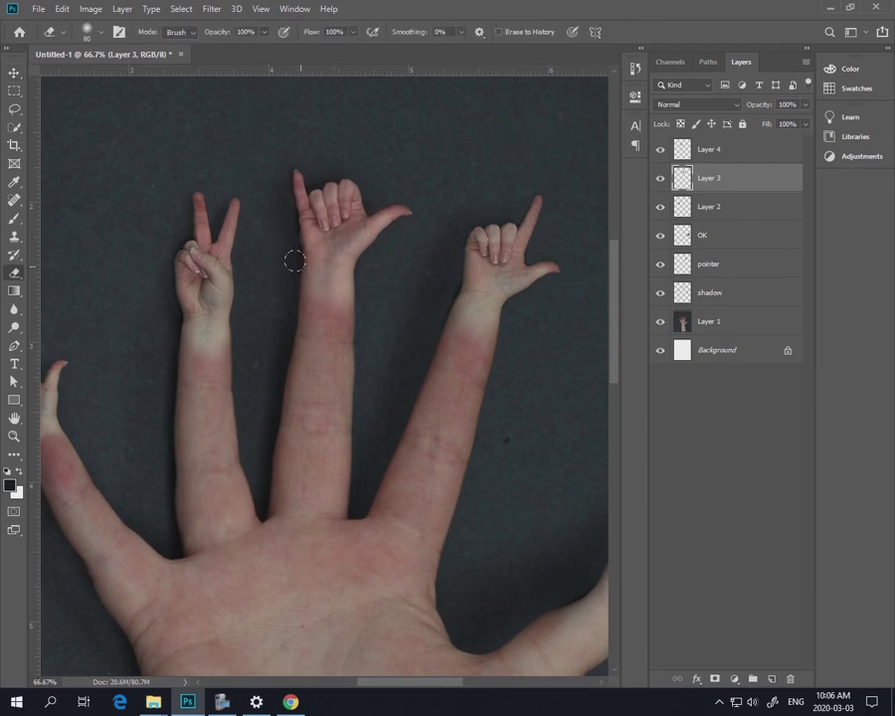
key(bracketright)
key(bracketright)
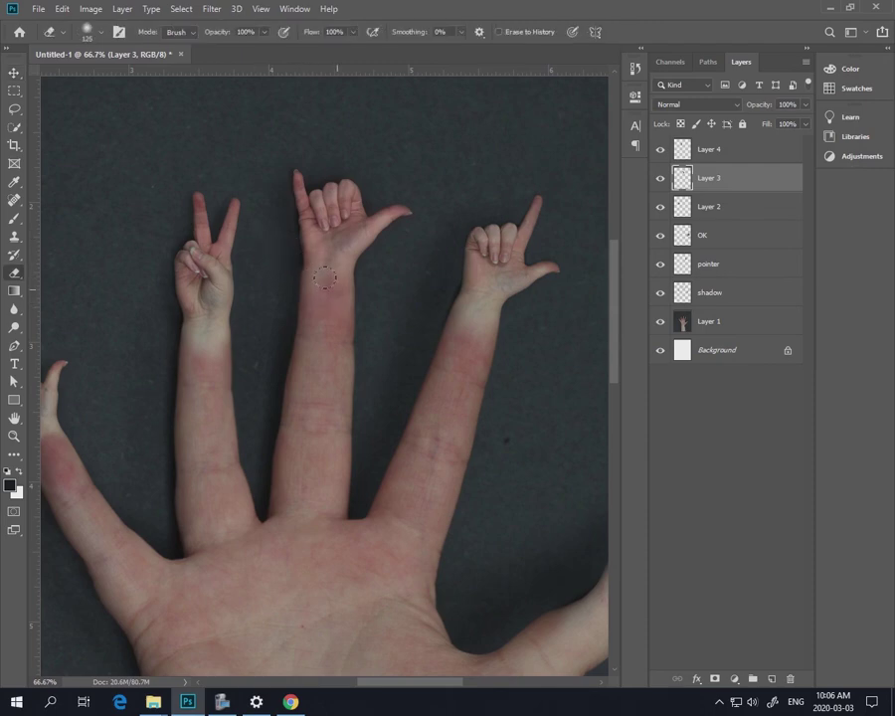
click(323, 289)
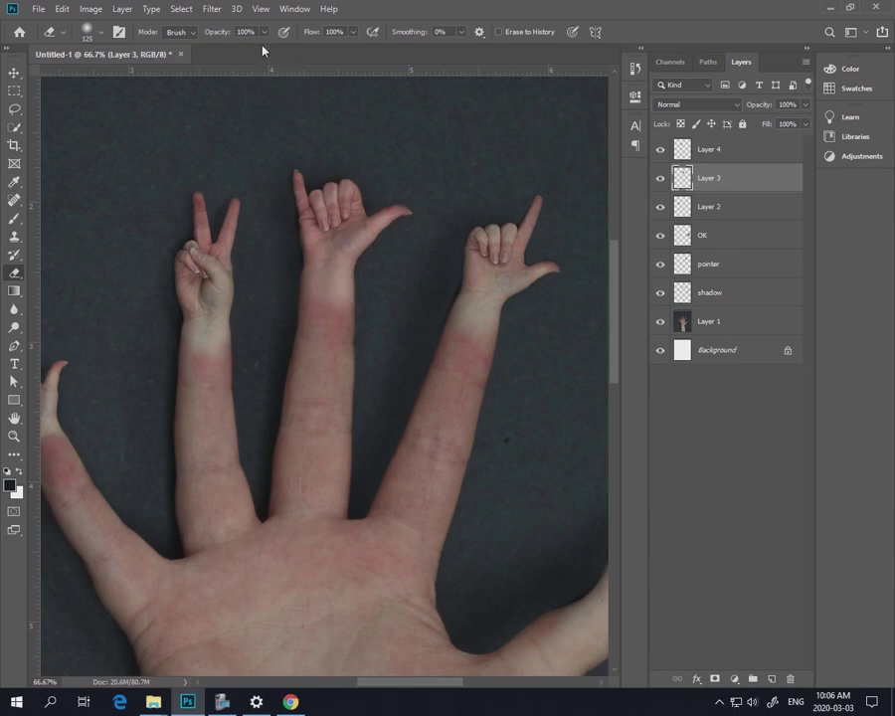
drag(264, 35, 227, 49)
mouse_move(309, 268)
mouse_down()
mouse_move(318, 278)
mouse_move(332, 272)
mouse_up()
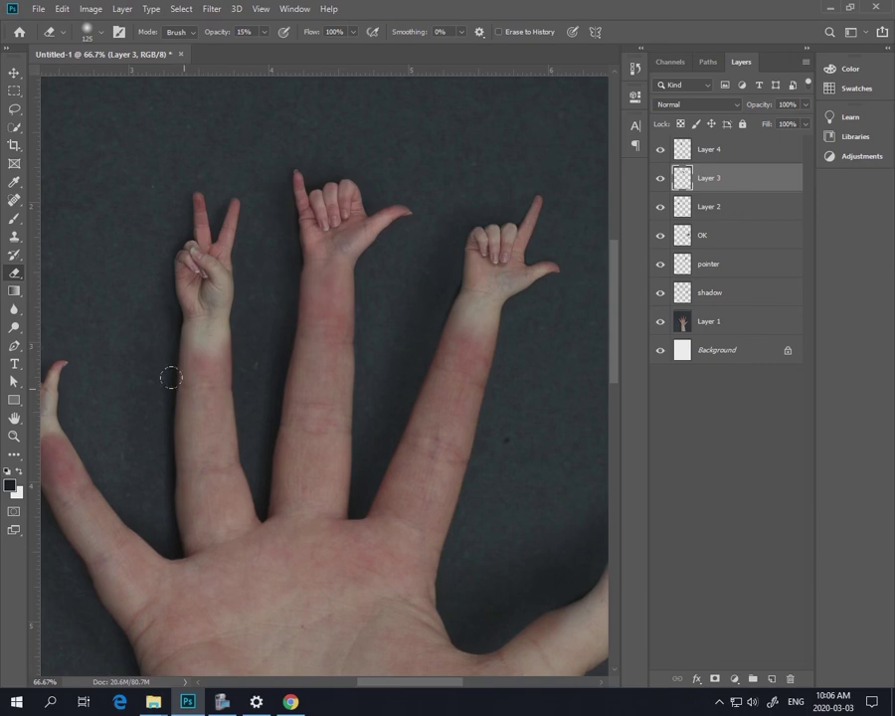
Soften the wrist transition on the pointer layer with the 125 px eraser at 15% opacity, then review the whole composite
drag(389, 368, 244, 336)
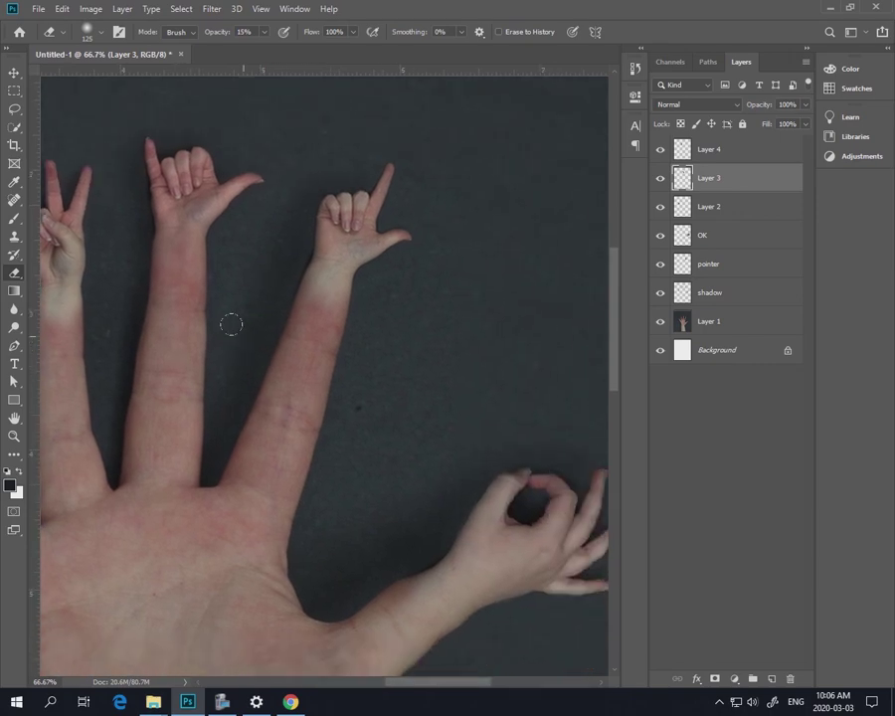
key(v)
ctrl+click(334, 272)
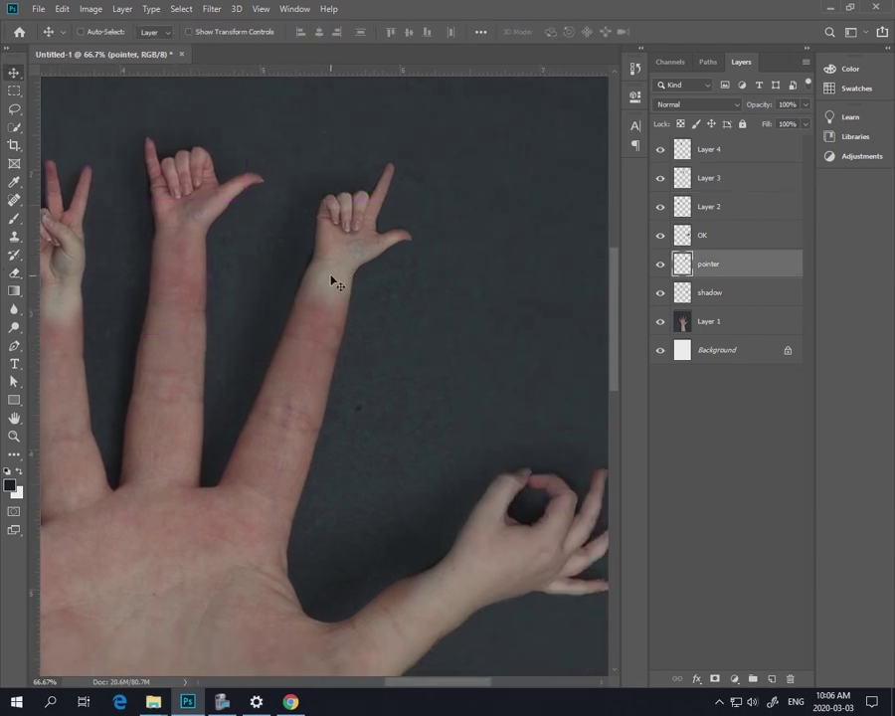
key(e)
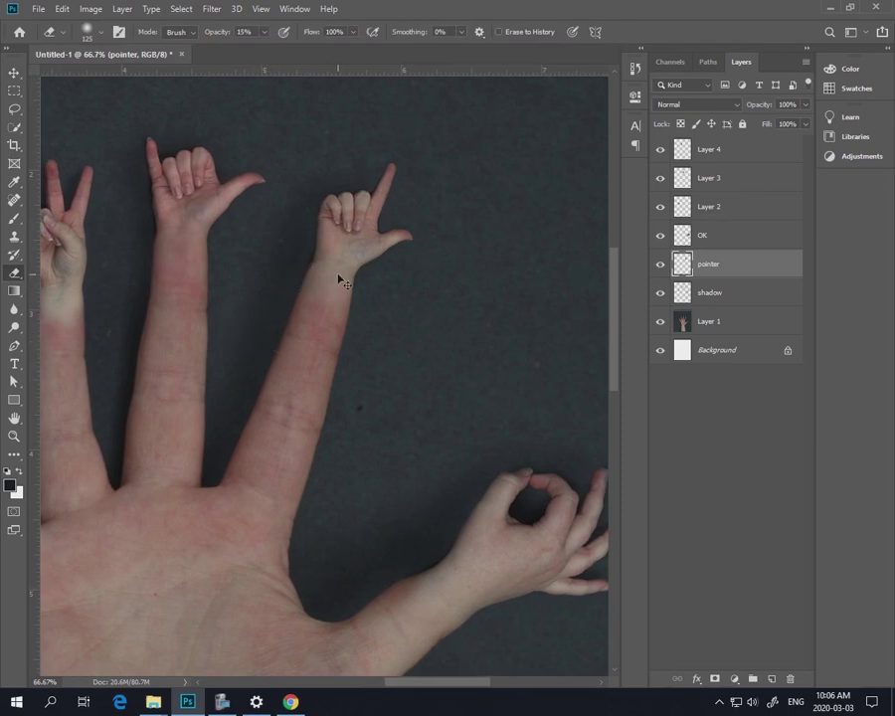
scroll(260, 289, left, 4)
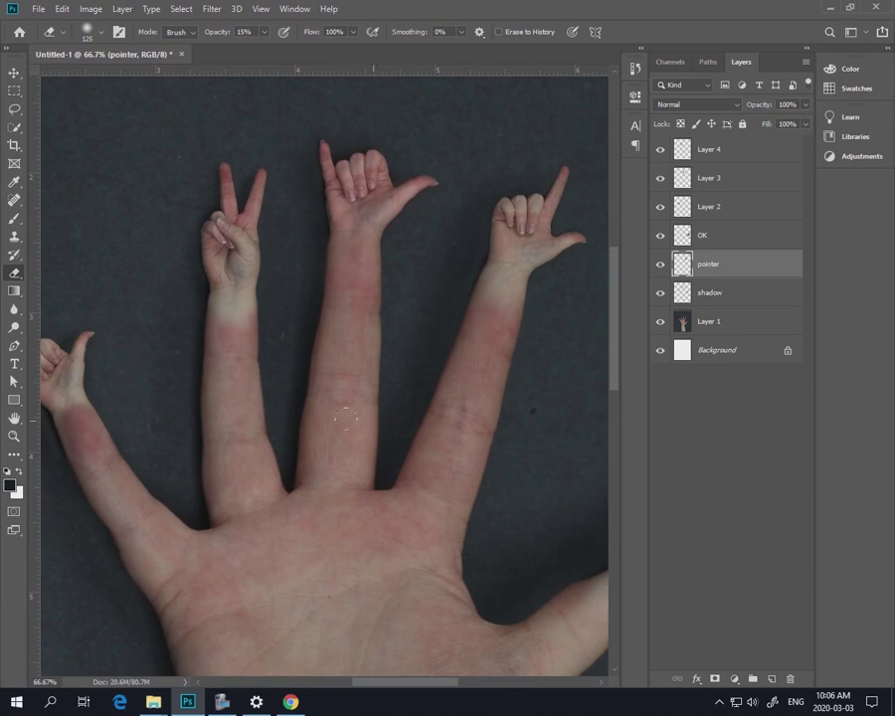
mouse_move(340, 269)
mouse_down()
mouse_move(444, 261)
mouse_move(390, 263)
mouse_up()
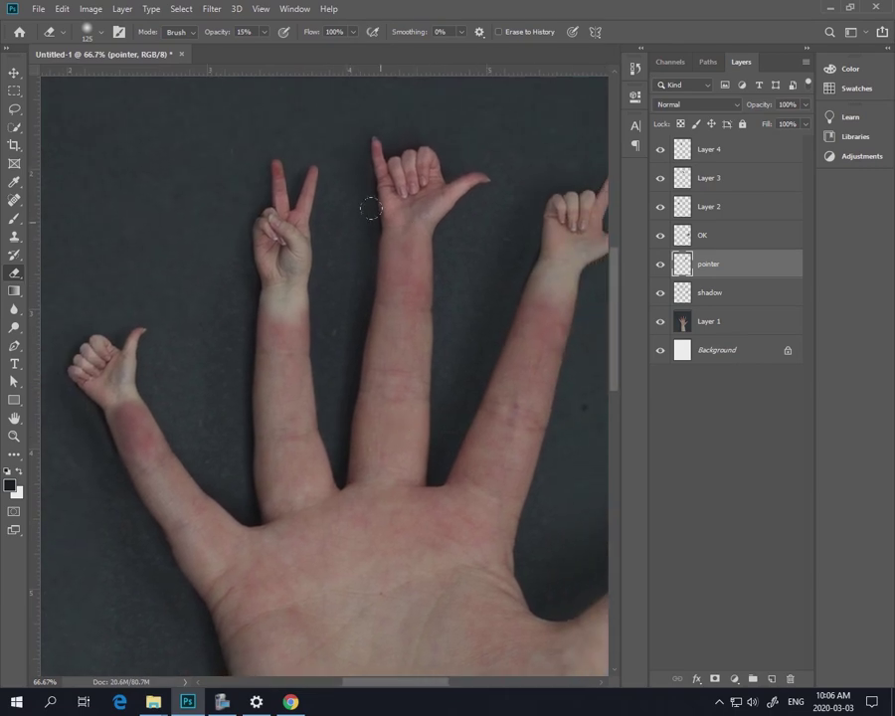
key(ctrl+0)
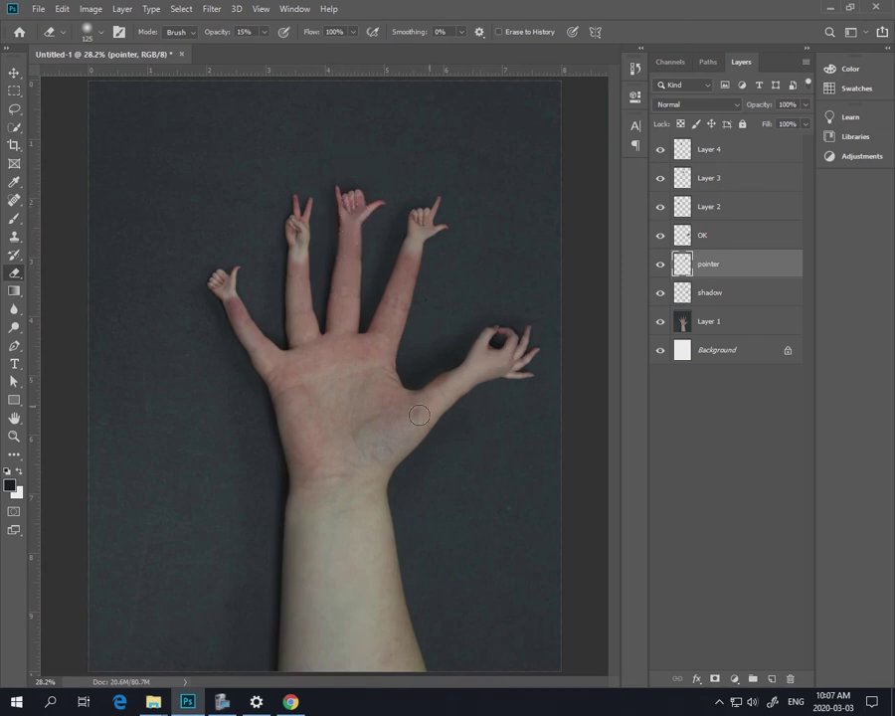
Darken the hand on the pointer layer using Levels, lowering the white output level to 220
mouse_move(409, 269)
mouse_down()
mouse_move(441, 343)
mouse_move(425, 235)
mouse_up()
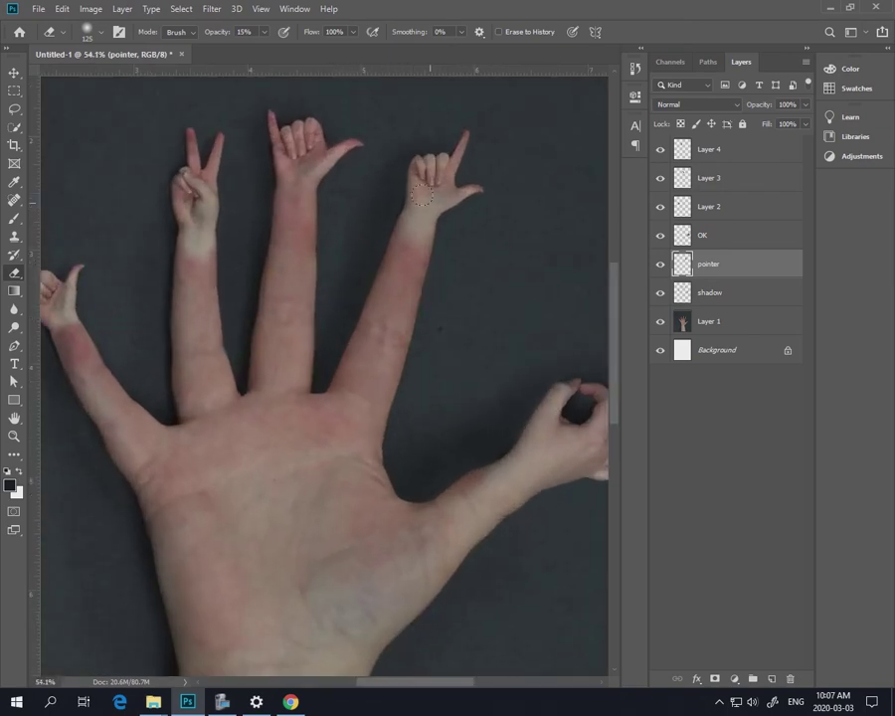
key(v)
key(ctrl+l)
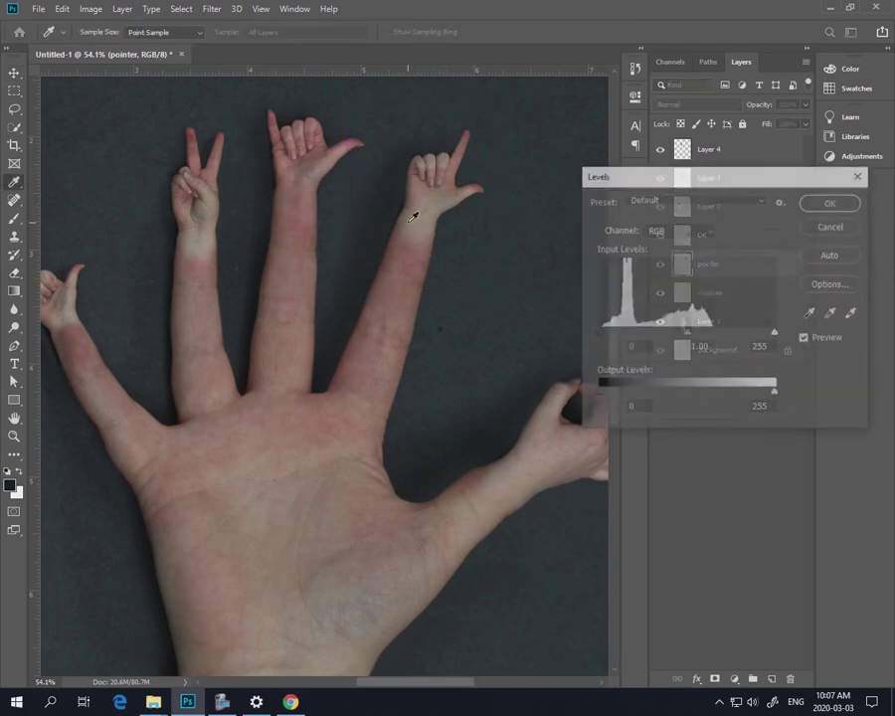
drag(777, 394, 753, 396)
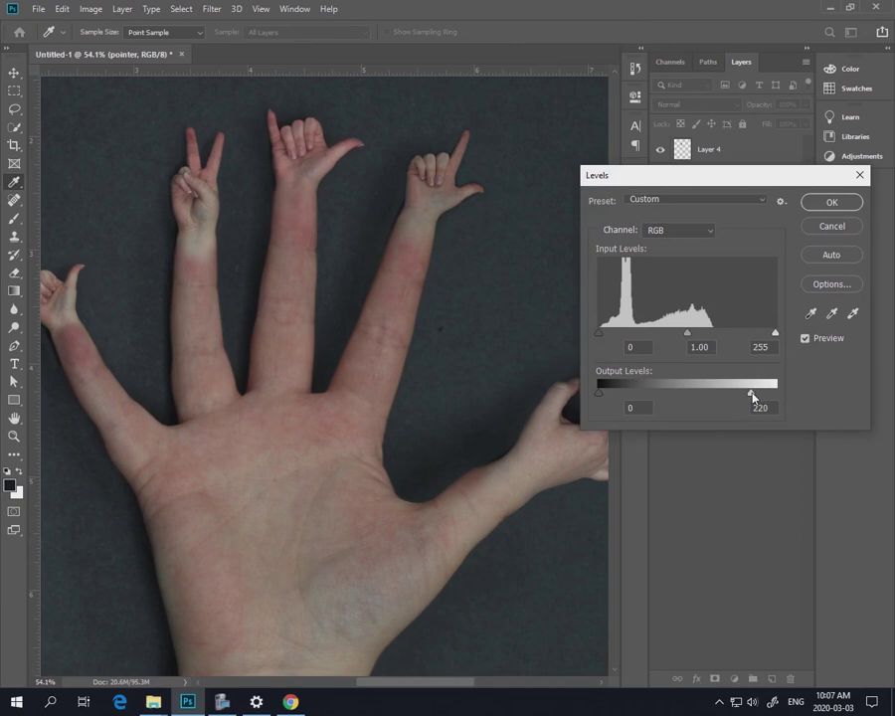
click(832, 203)
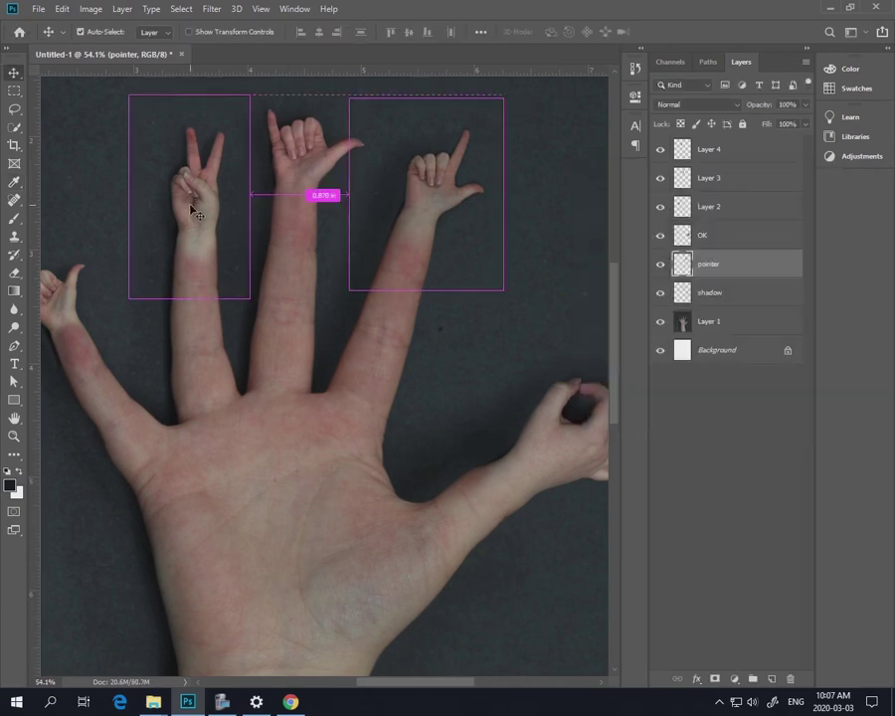
Darken the peace-sign hand on Layer 4 using Levels, lowering the white output level to 226
ctrl+click(194, 200)
key(ctrl+l)
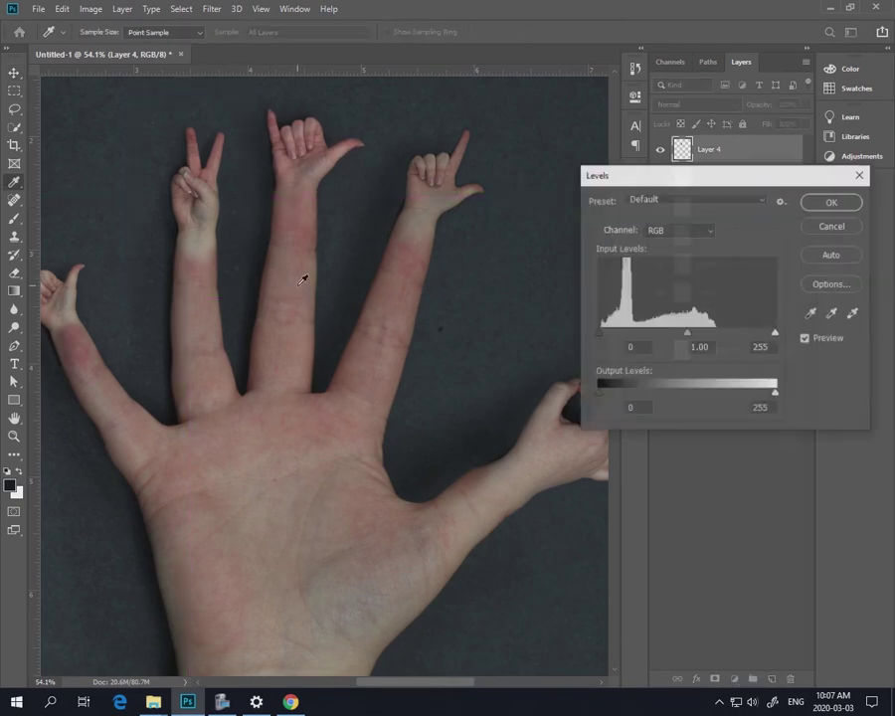
drag(776, 396, 758, 396)
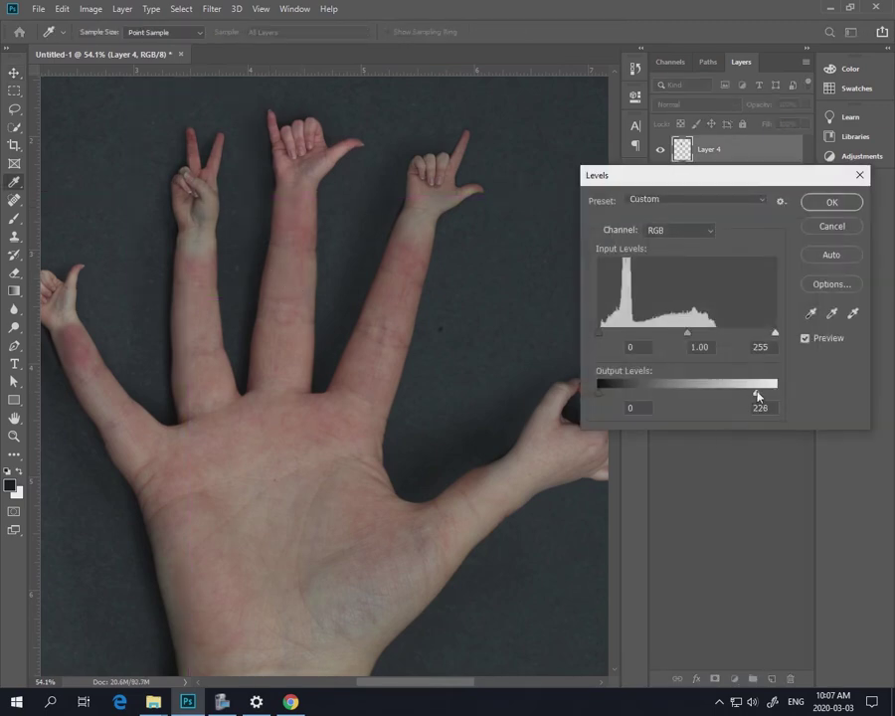
click(831, 202)
Darken the thumbs-up hand on Layer 2 using Levels, lowering the white output level to 222
ctrl+click(69, 306)
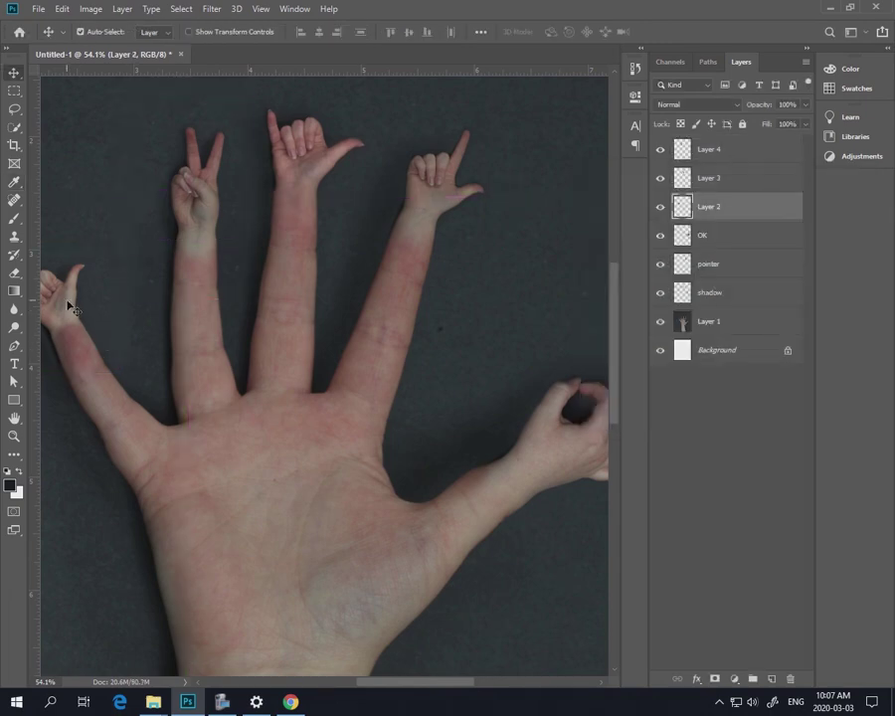
key(ctrl+l)
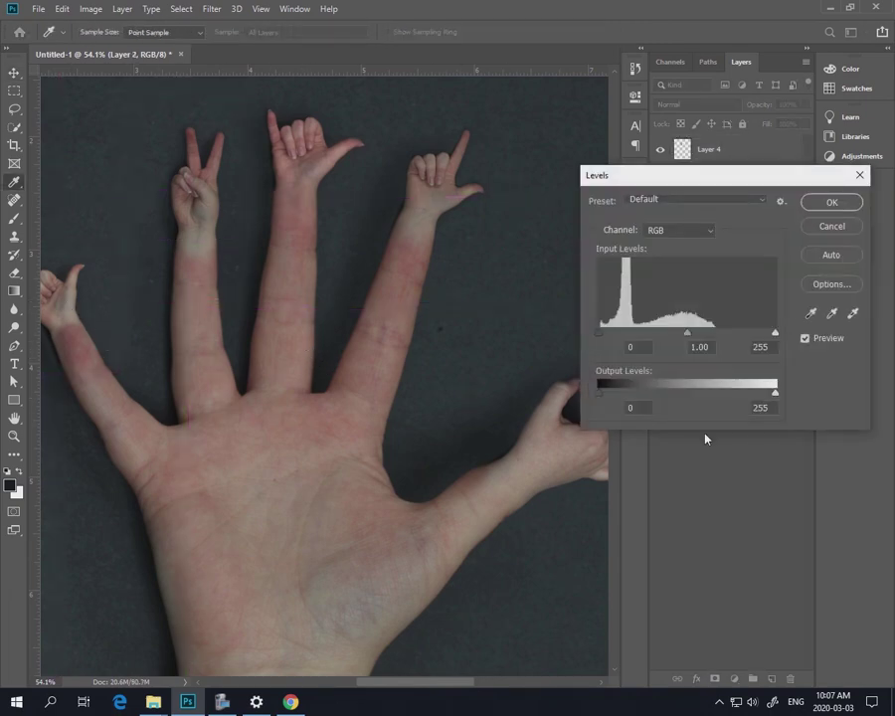
drag(776, 394, 761, 393)
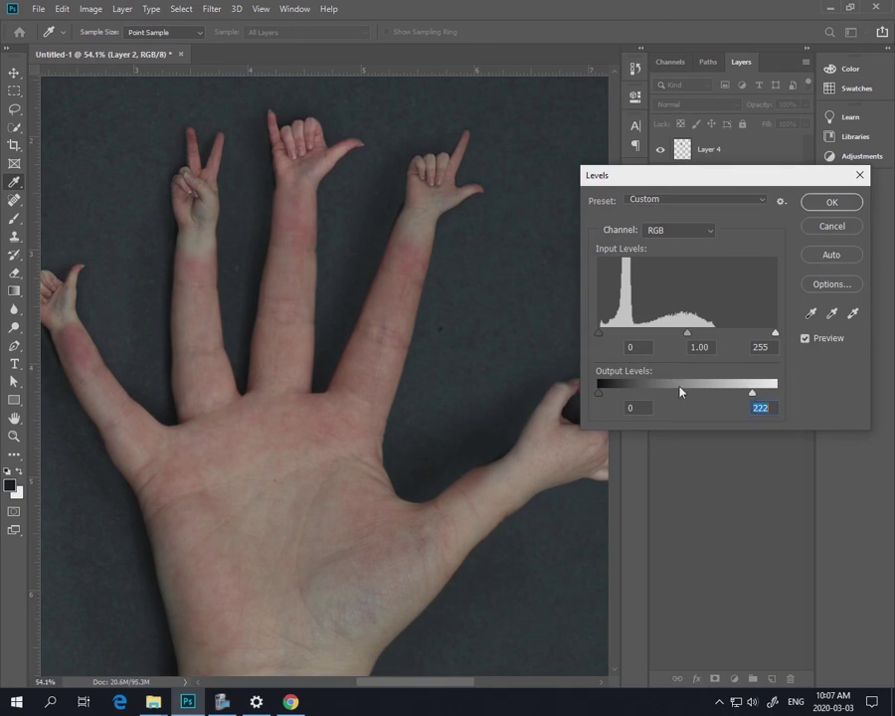
click(831, 202)
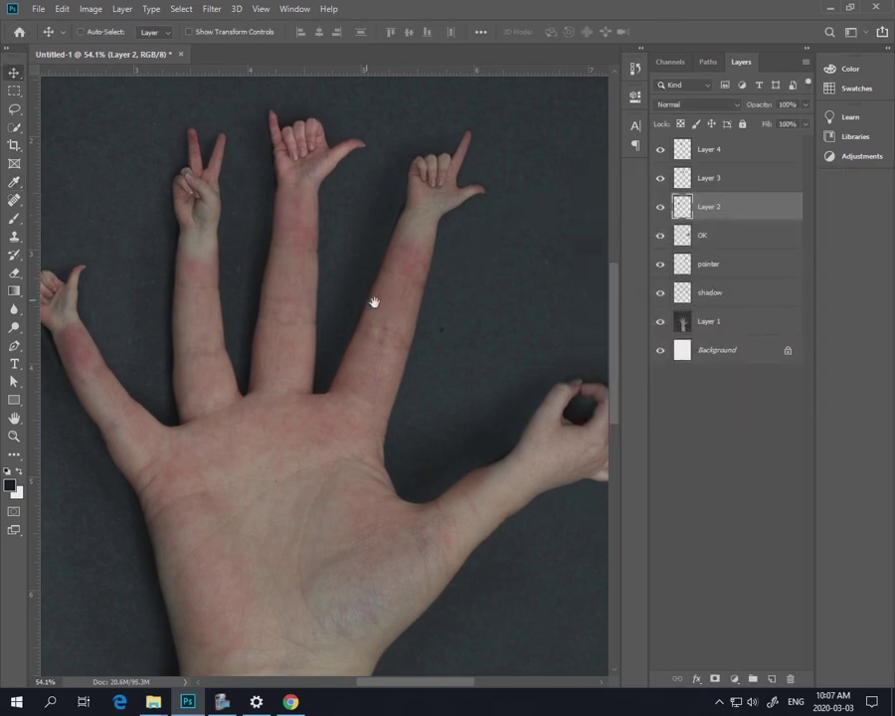
Warm the hand on the pointer layer with Color Balance, shifting the midtones toward red to +14
drag(374, 302, 416, 316)
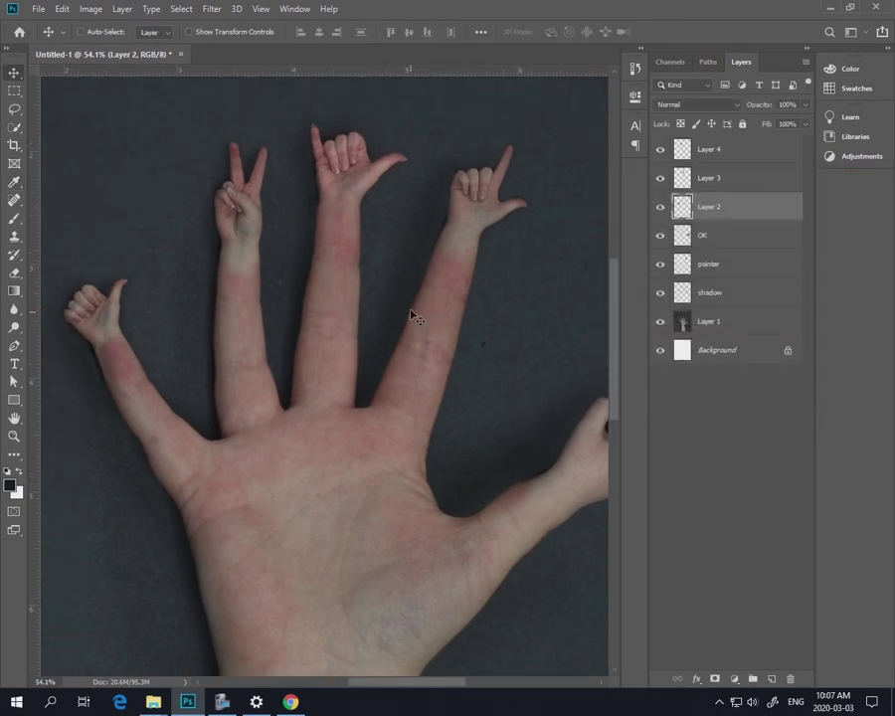
ctrl+click(487, 214)
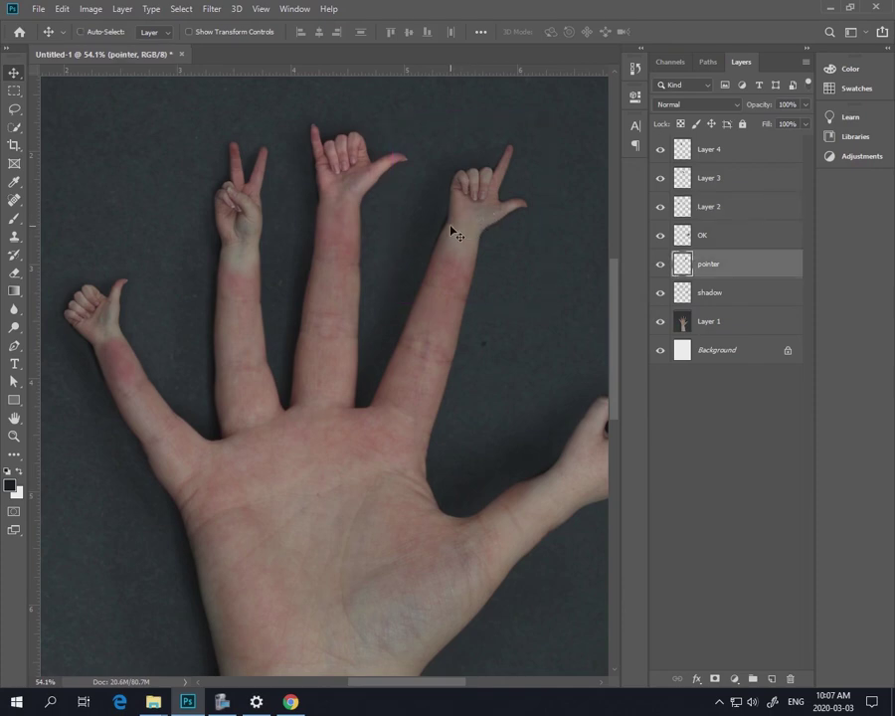
key(i)
key(ctrl+b)
drag(624, 179, 613, 294)
click(638, 353)
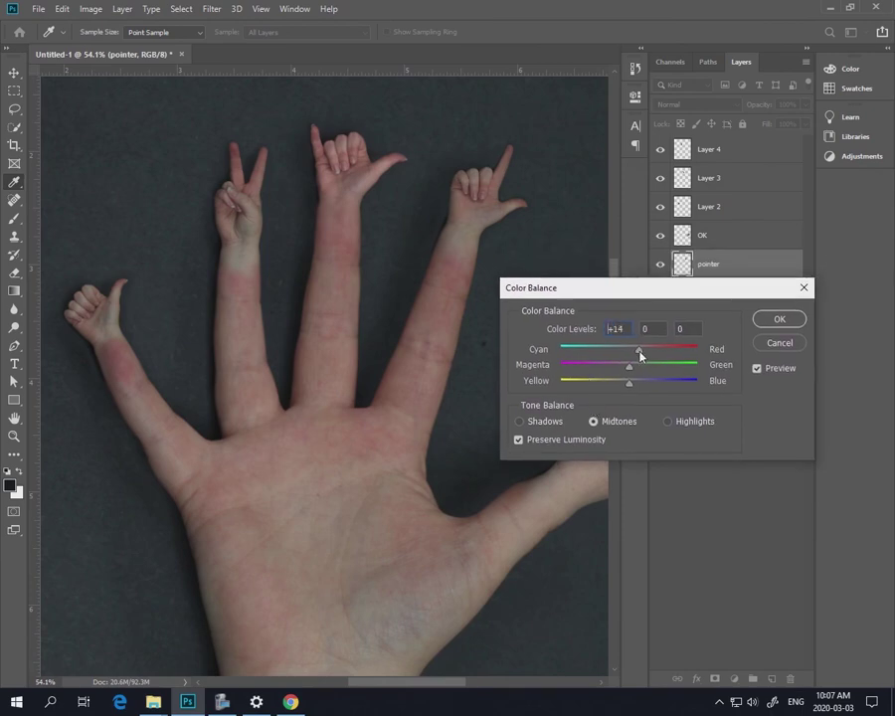
click(667, 421)
key(Return)
Warm the peace-sign hand on Layer 4 with Color Balance, shifting its highlights toward red and magenta
key(v)
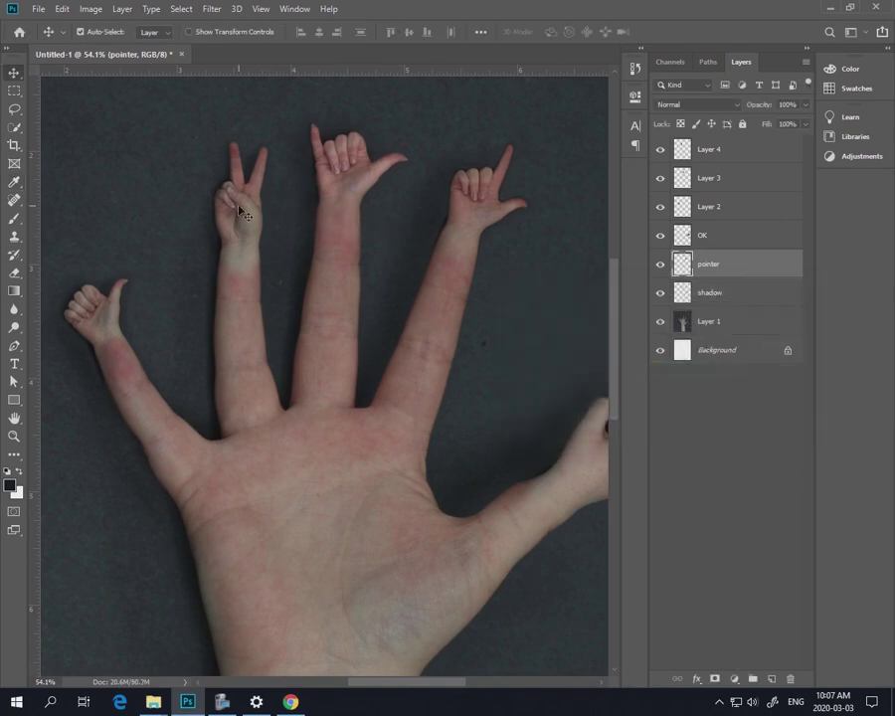
click(231, 216)
key(i)
key(ctrl+b)
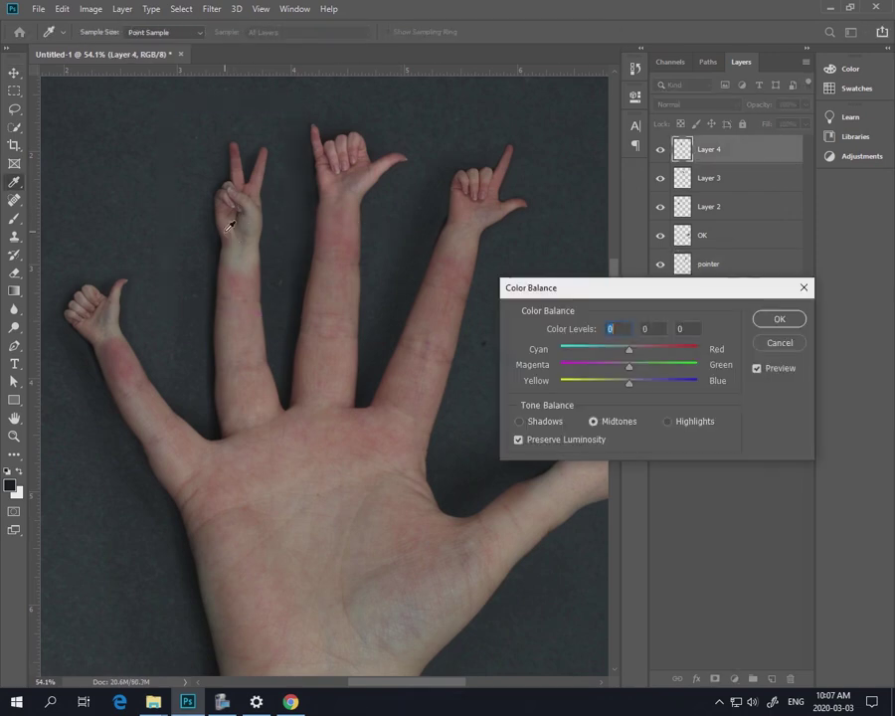
click(668, 424)
drag(629, 366, 619, 366)
click(637, 351)
click(624, 368)
click(780, 320)
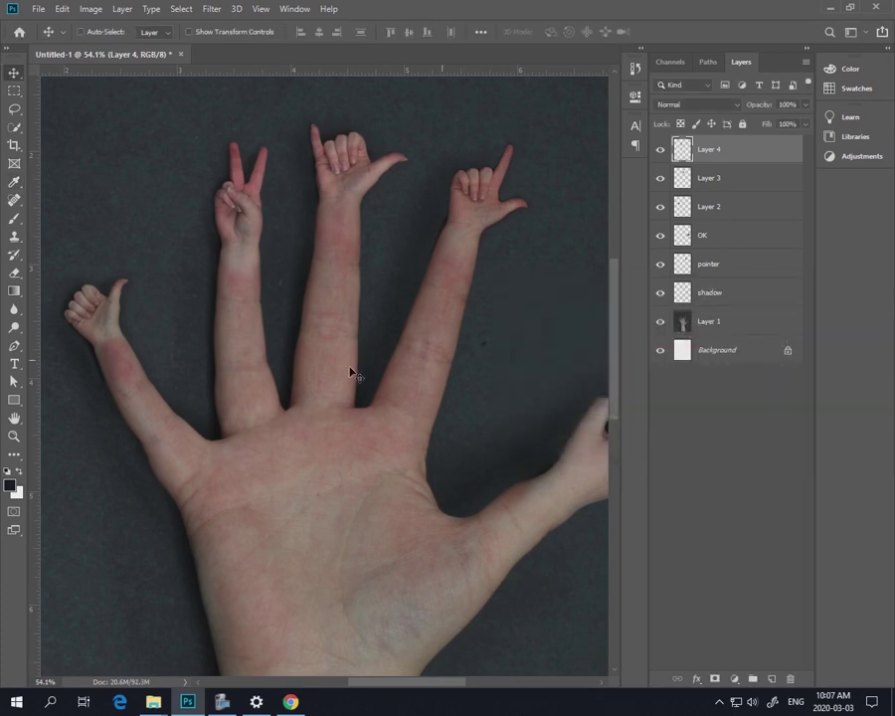
Shift the highlights of the thumbs-up hand on Layer 2 toward red using Color Balance
ctrl+click(98, 314)
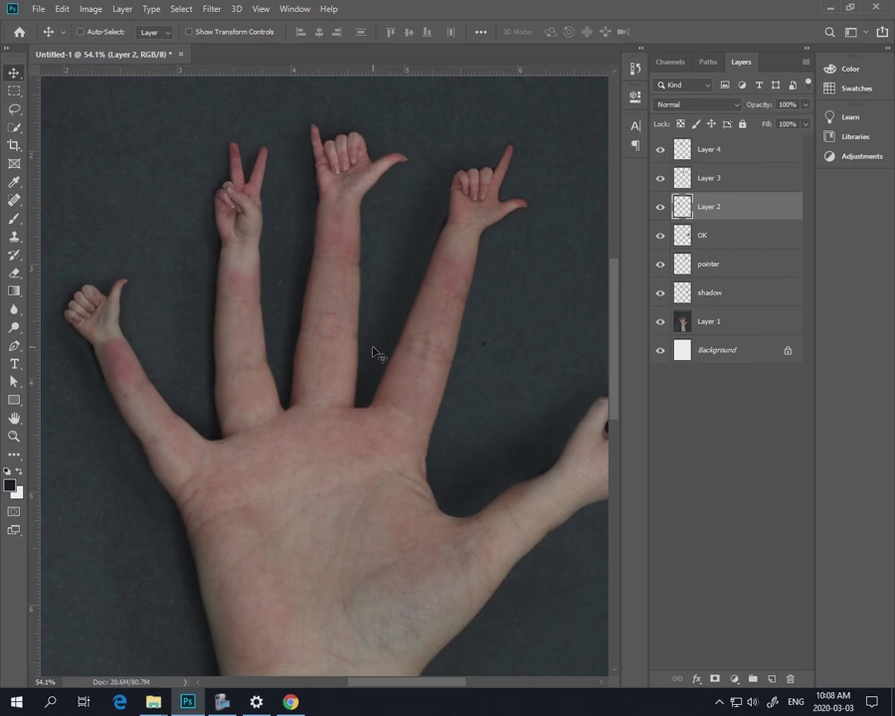
key(ctrl+b)
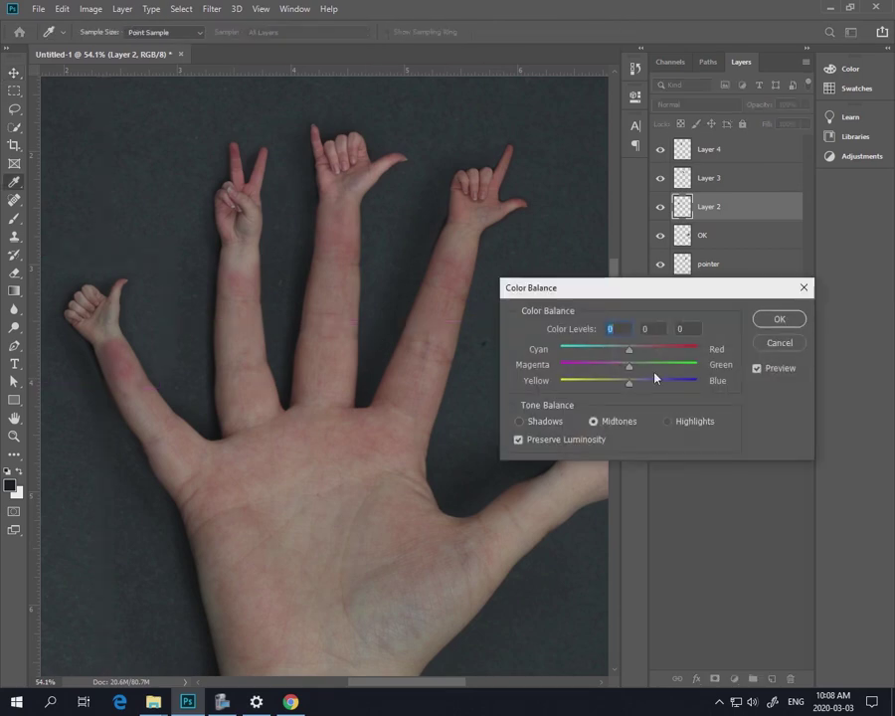
click(669, 421)
drag(651, 355, 661, 356)
click(780, 318)
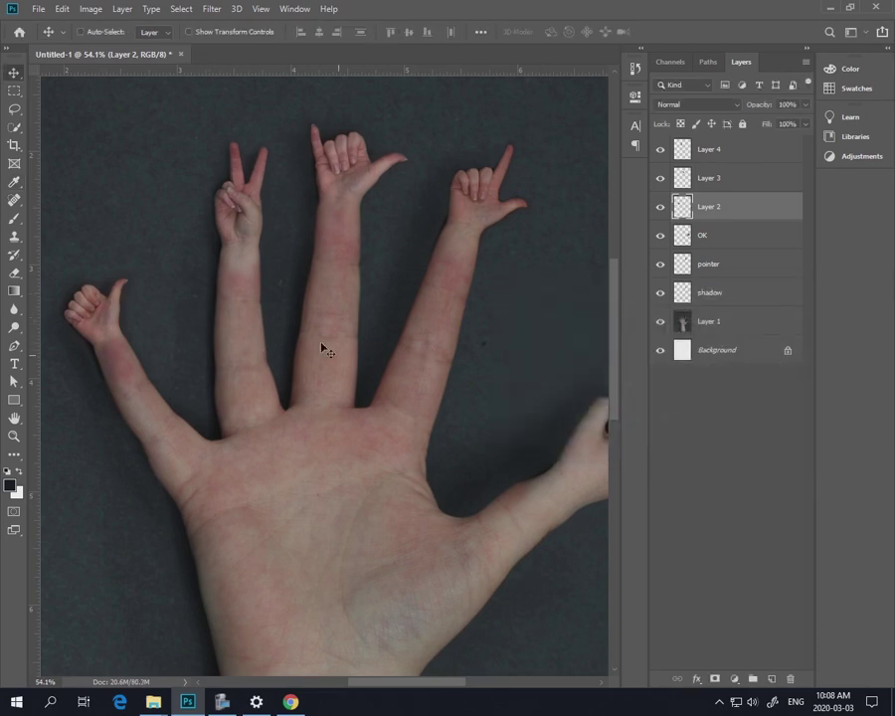
Slightly reduce the saturation of the thumbs-up hand on Layer 2 using Hue/Saturation
click(91, 8)
mouse_move(101, 50)
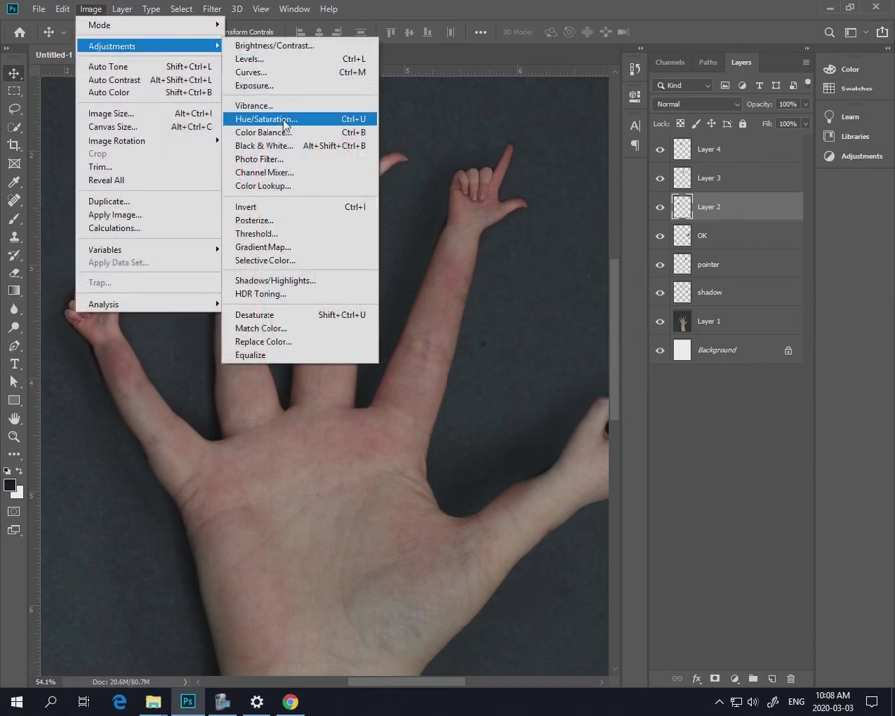
click(366, 122)
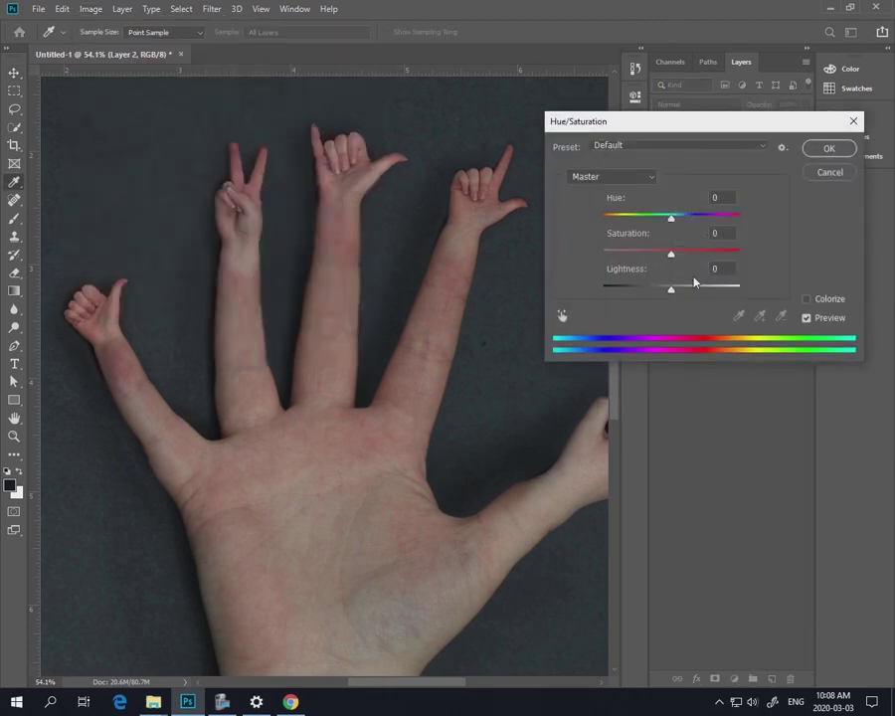
drag(668, 254, 662, 255)
click(829, 148)
key(v)
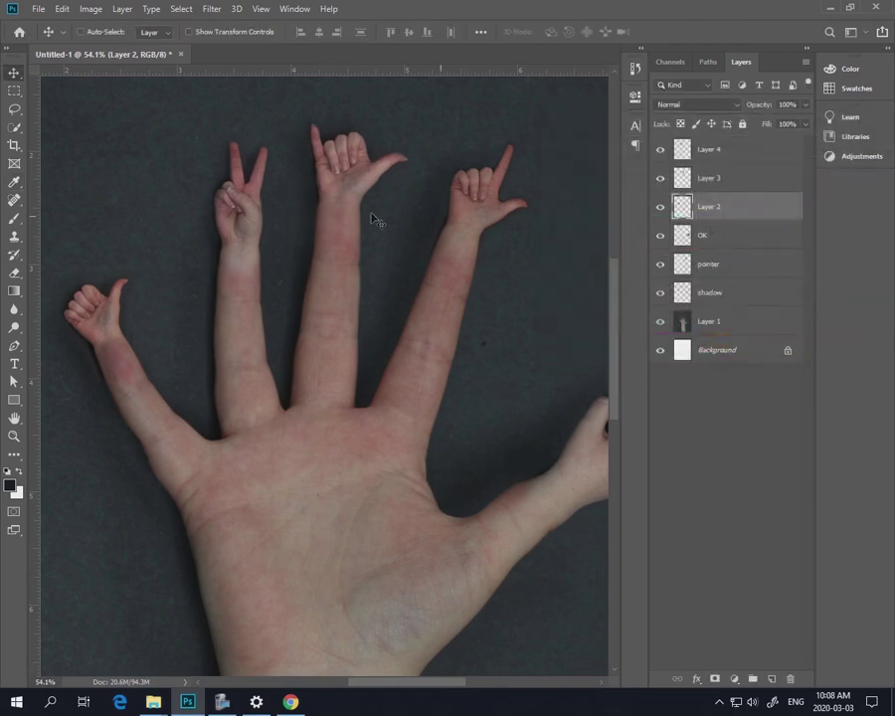
Reduce the peace-sign hand's saturation on Layer 4 to -13 using Hue/Saturation
click(258, 195)
key(ctrl+u)
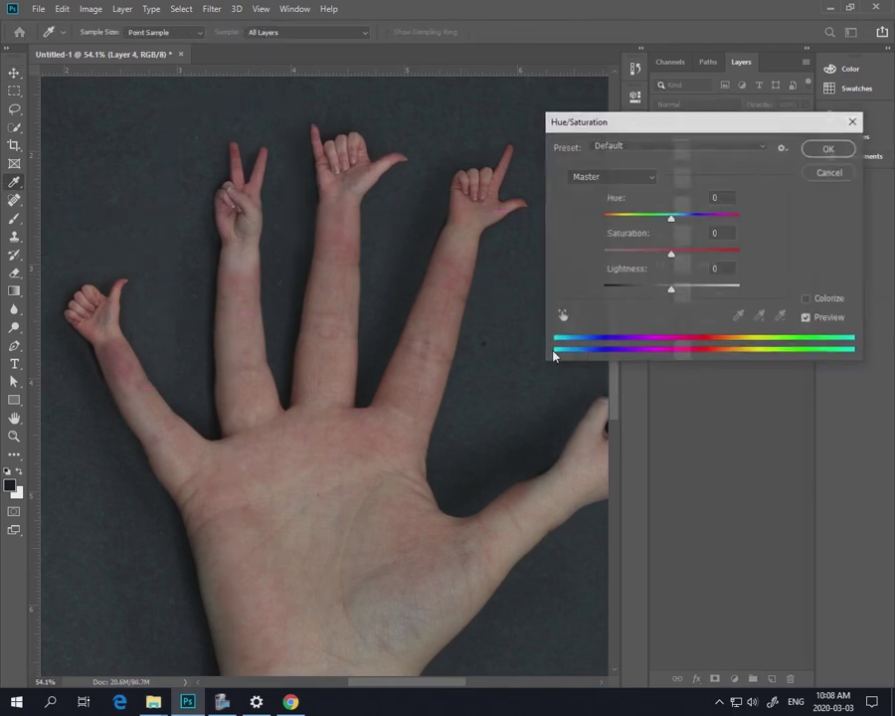
mouse_move(670, 252)
mouse_down()
mouse_move(658, 260)
mouse_move(665, 255)
mouse_up()
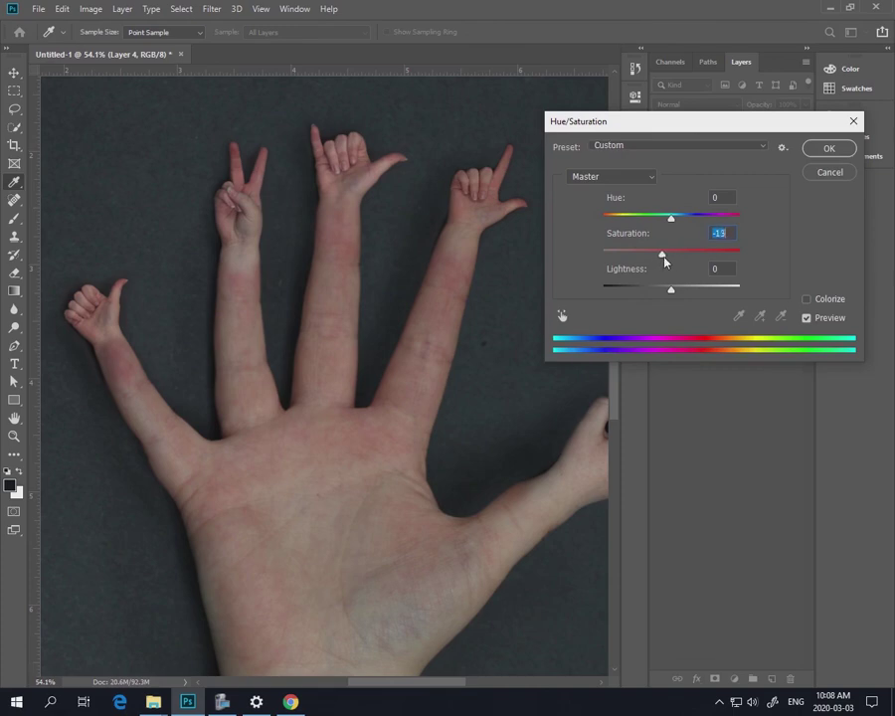
click(847, 148)
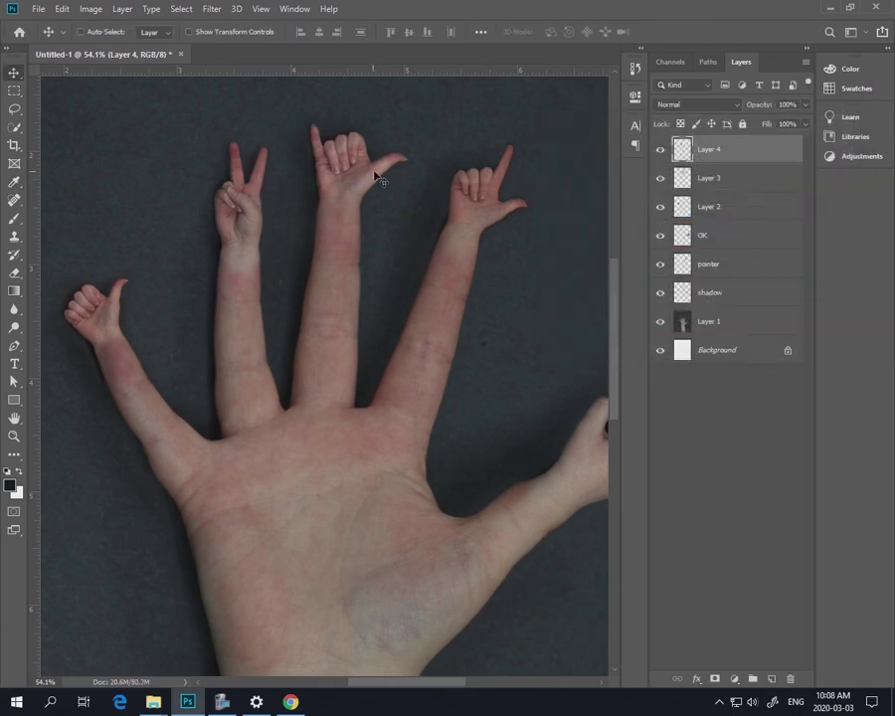
Reduce the saturation of the hand on the pointer layer to -14 using Hue/Saturation
ctrl+click(479, 206)
key(ctrl+u)
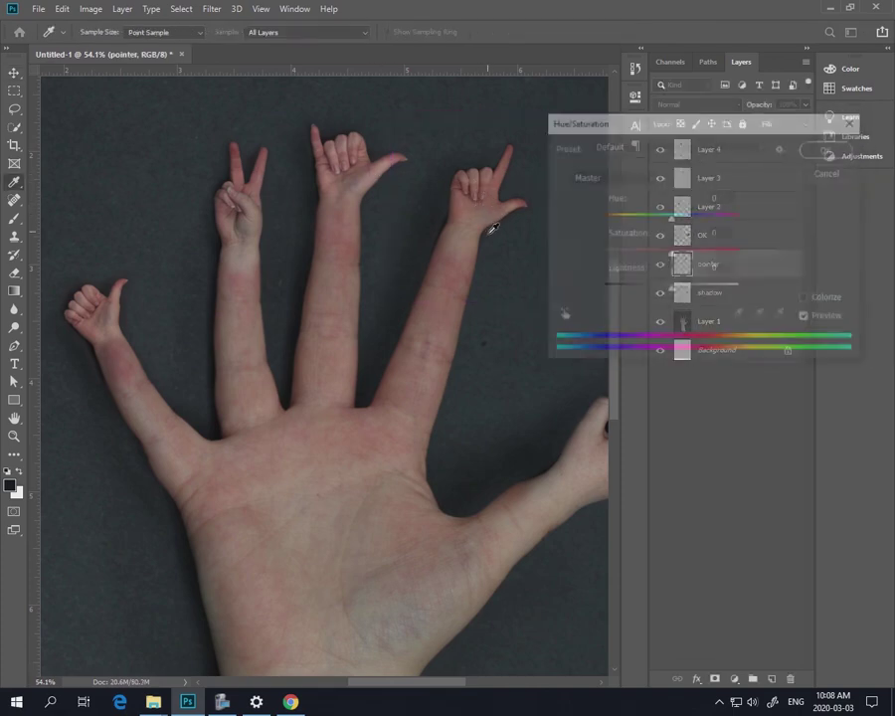
drag(672, 254, 661, 255)
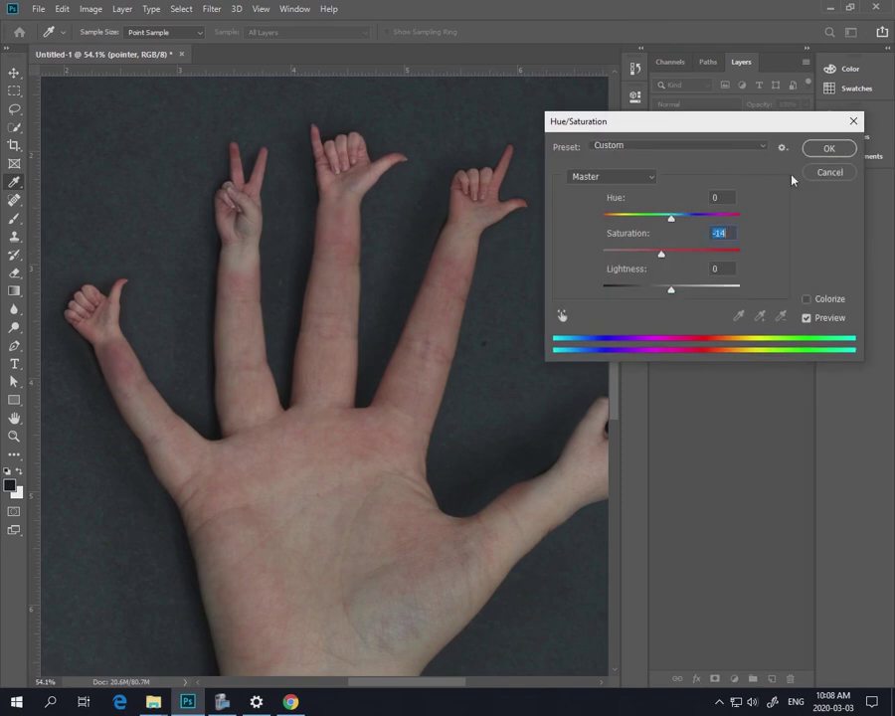
click(828, 148)
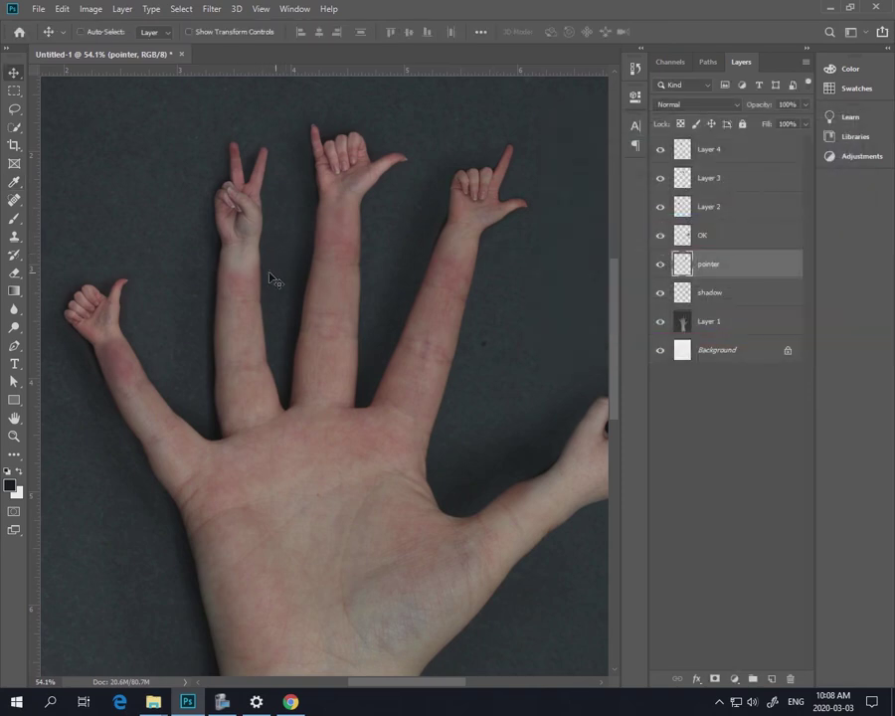
Soften the peace-sign hand's wrist on Layer 4 with the 125 px eraser at 15% opacity, then review the whole composite
key(ctrl)
ctrl+click(248, 226)
key(e)
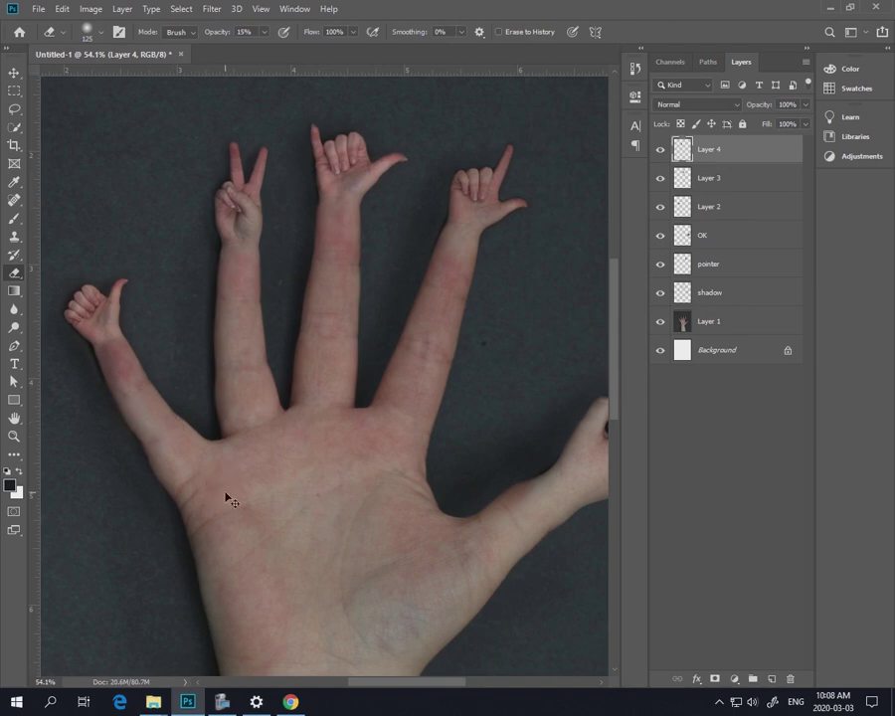
key(ctrl+0)
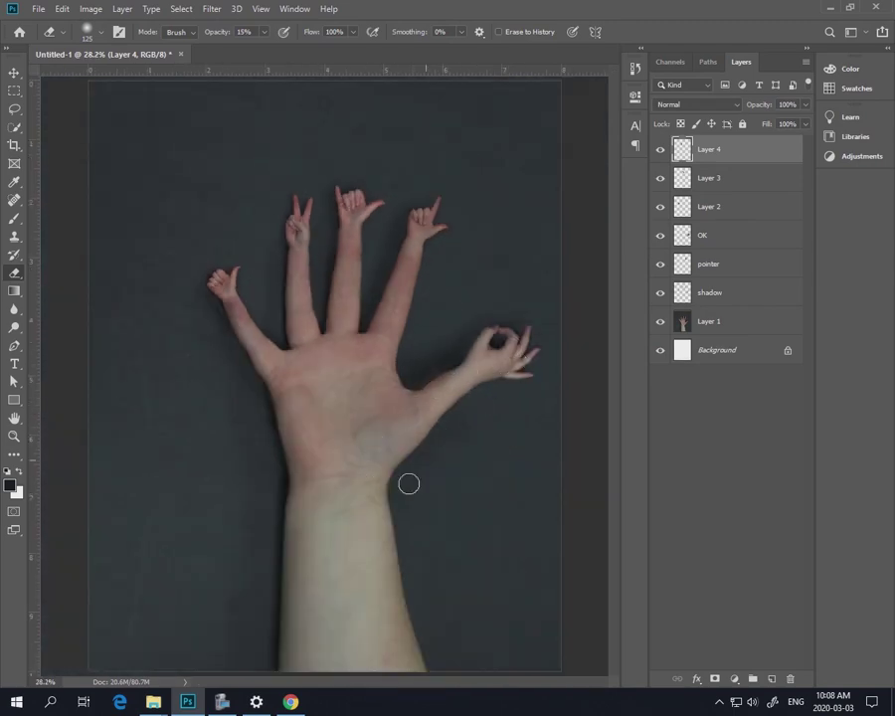
scroll(412, 422, up, 1)
scroll(412, 423, down, 2)
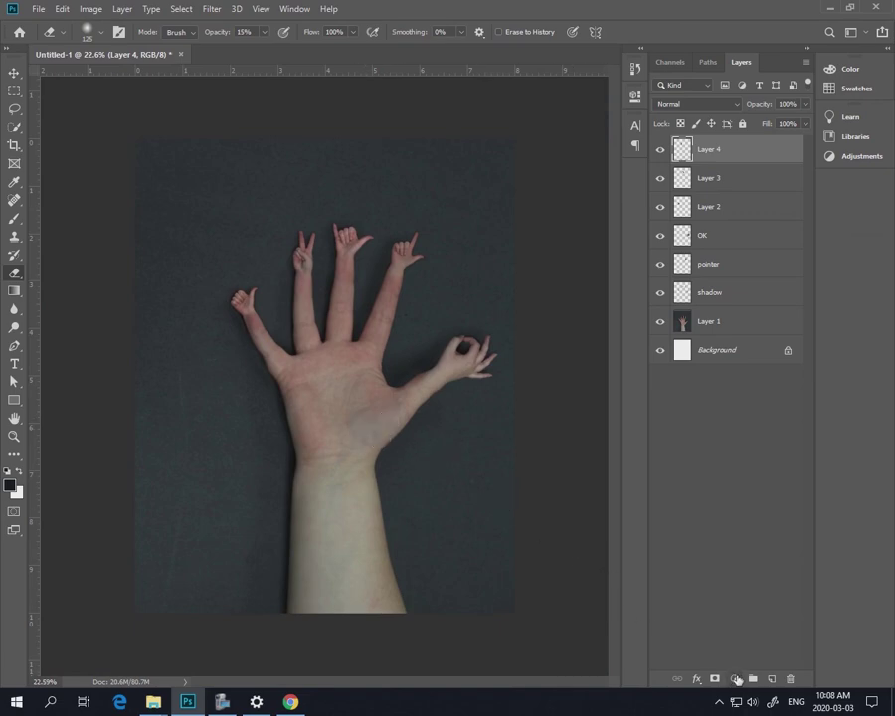
Add a Hue/Saturation adjustment layer above all layers with saturation at -100 to turn the composite black and white
click(736, 680)
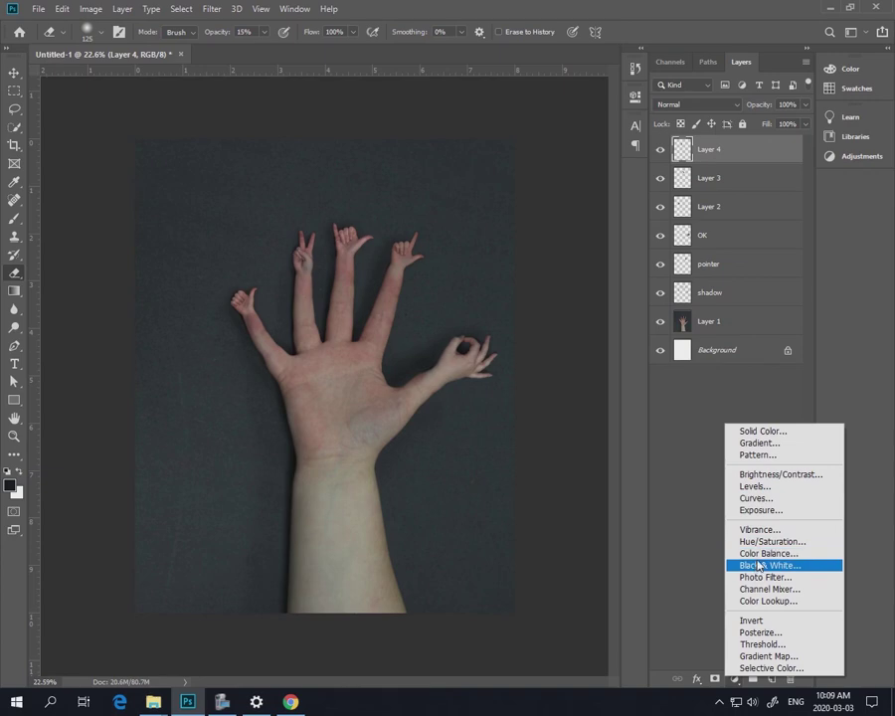
click(761, 541)
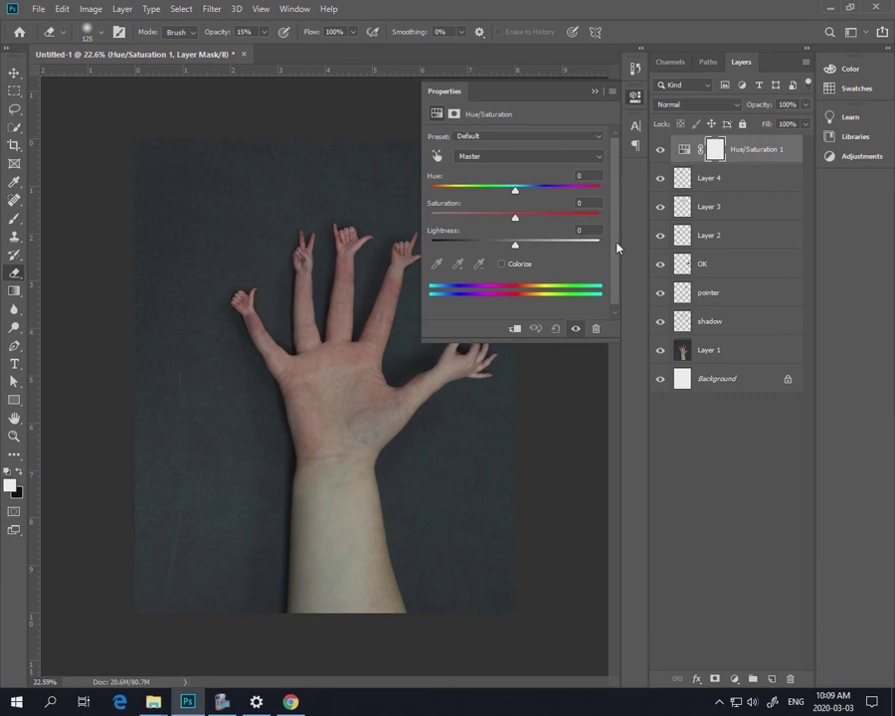
mouse_move(515, 219)
mouse_down()
mouse_move(606, 220)
mouse_move(410, 222)
mouse_up()
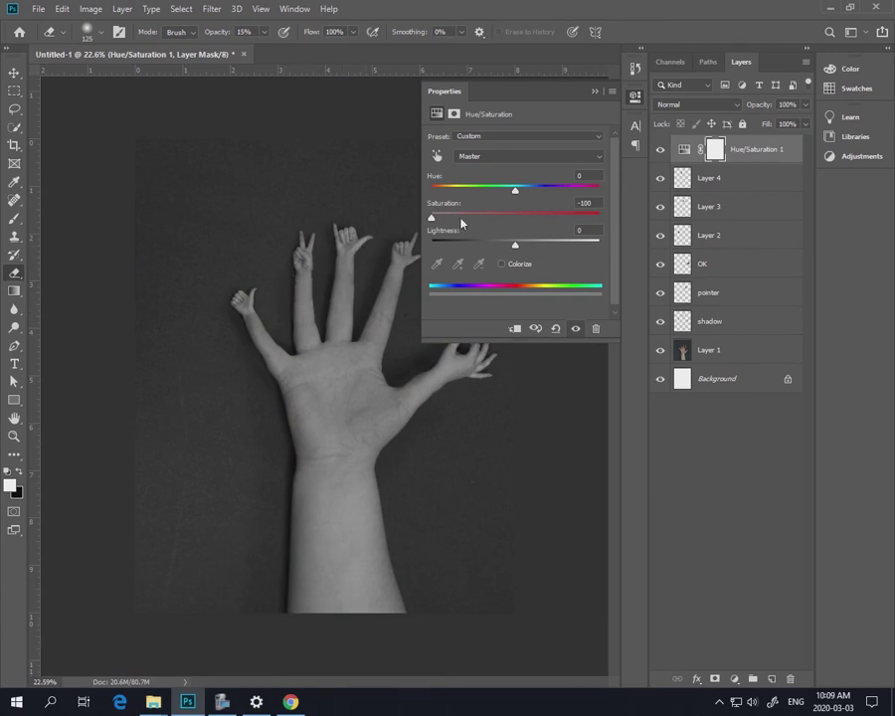
click(595, 92)
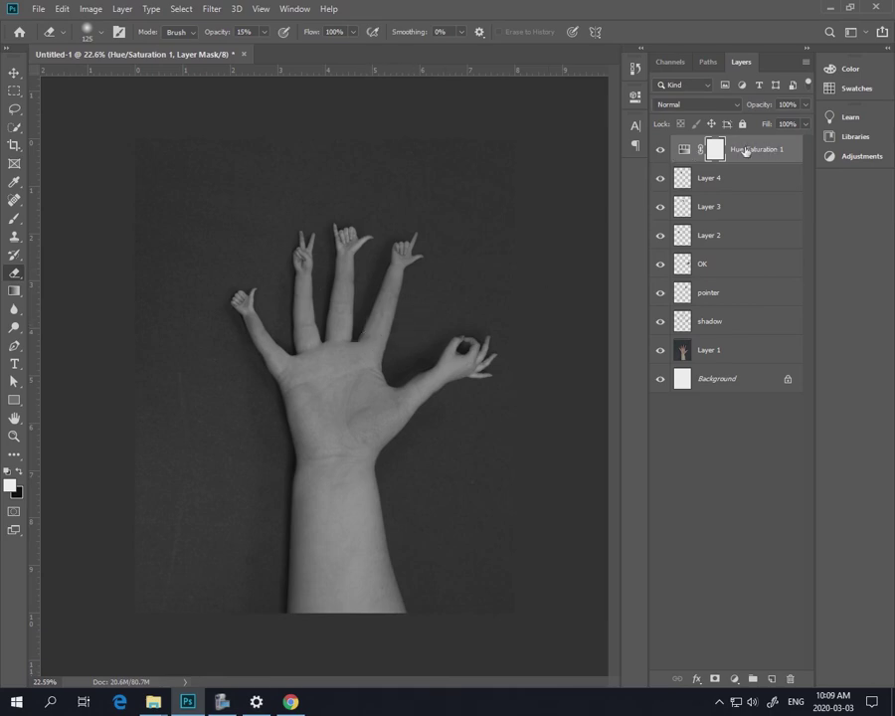
Compare the image with the Hue/Saturation adjustment layer hidden and placed directly above Layer 1, then return it to the top of the stack
click(660, 150)
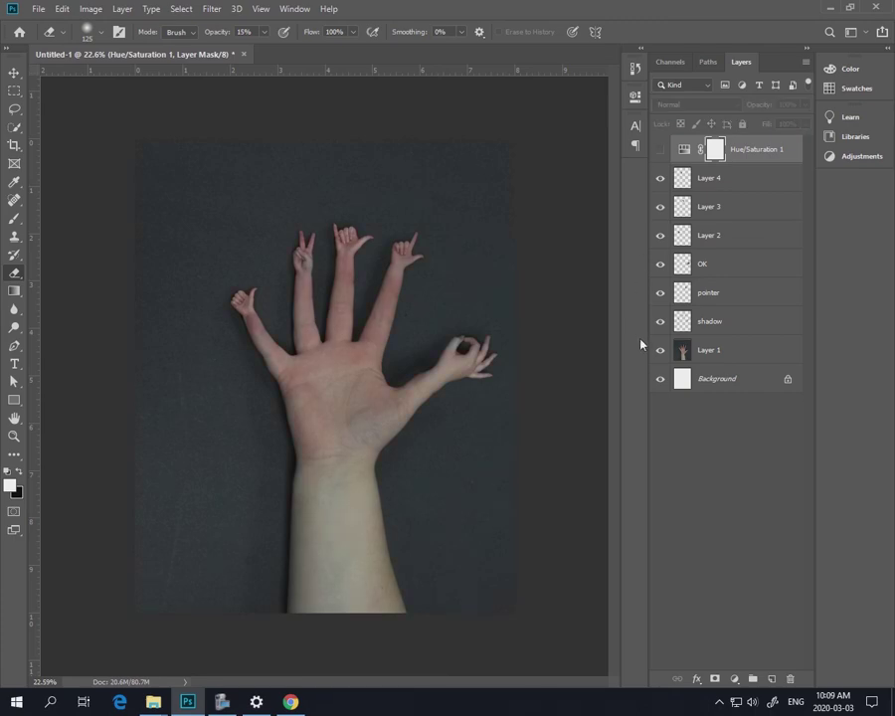
click(660, 149)
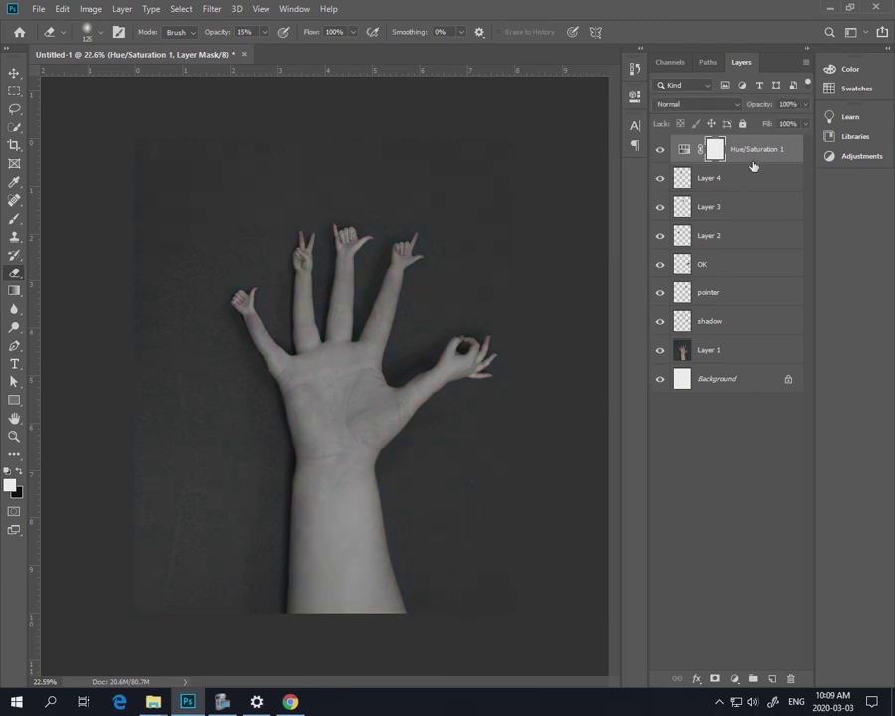
drag(752, 149, 731, 345)
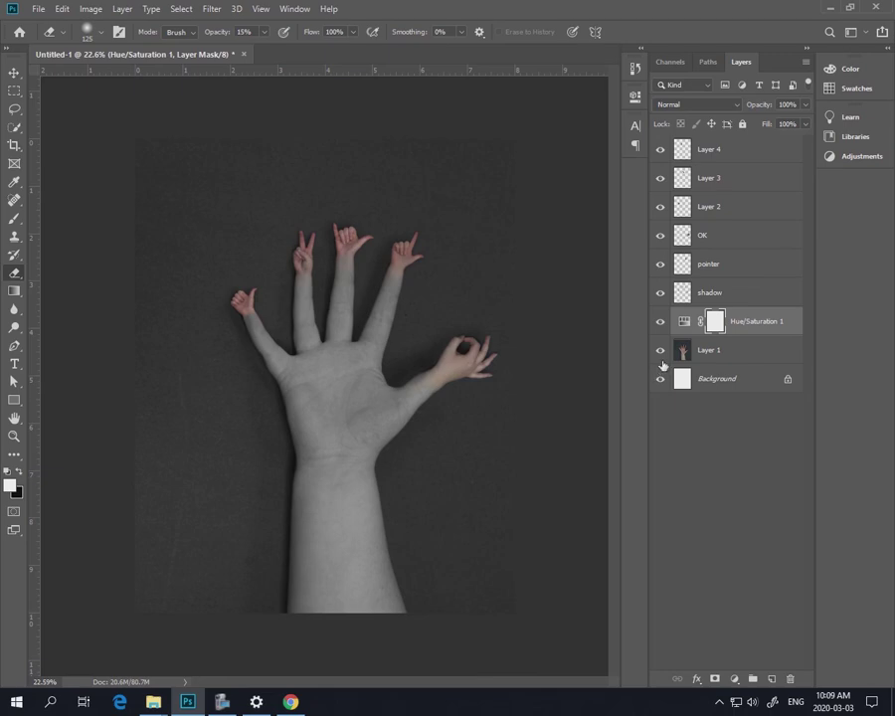
drag(751, 329, 764, 149)
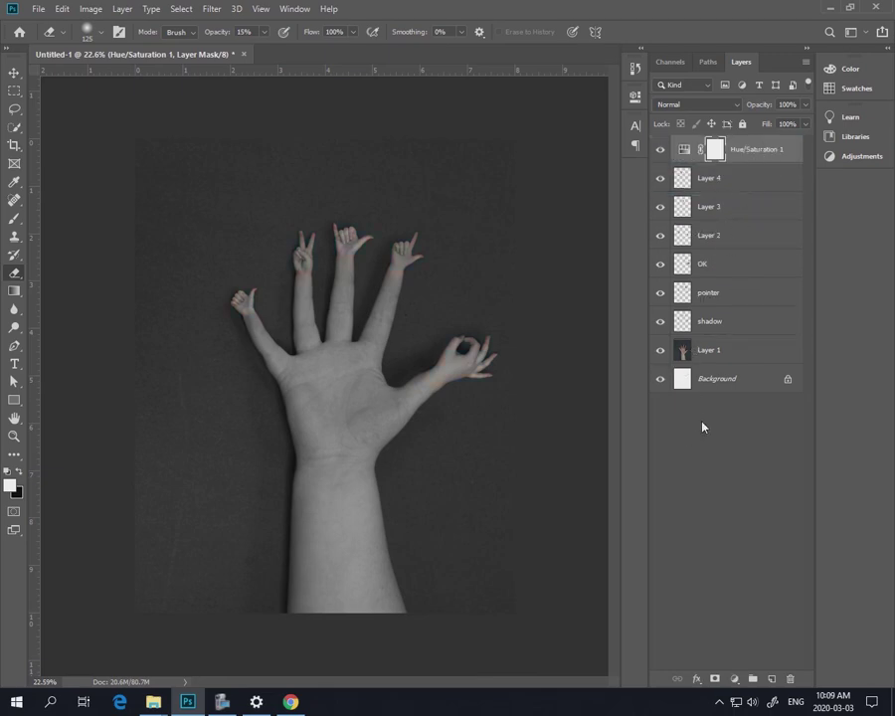
Add a Levels adjustment layer on top and boost contrast with the black input at 22 and the white input at 207
click(724, 598)
click(734, 679)
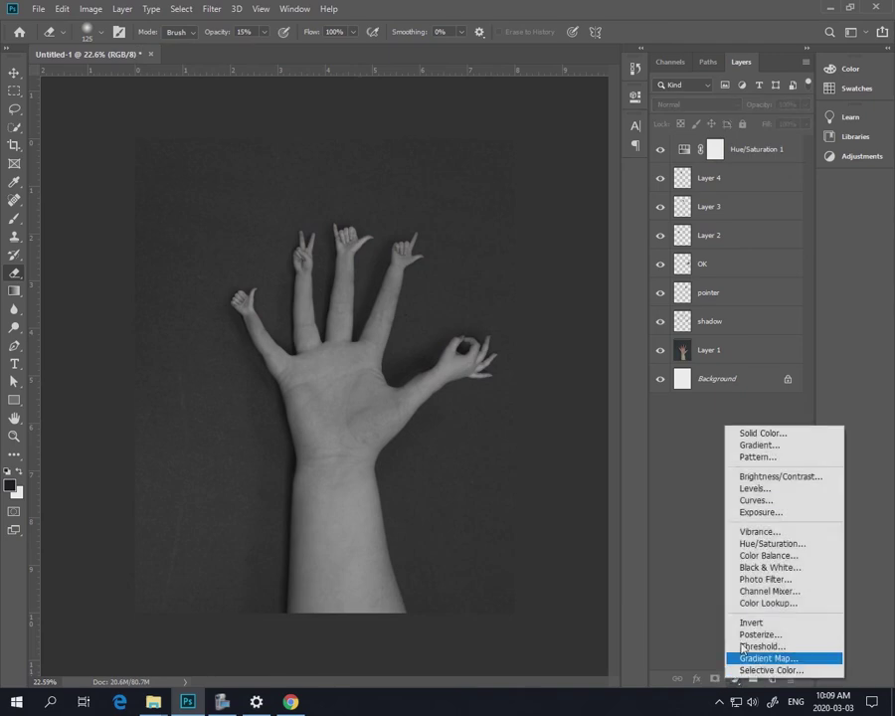
click(758, 491)
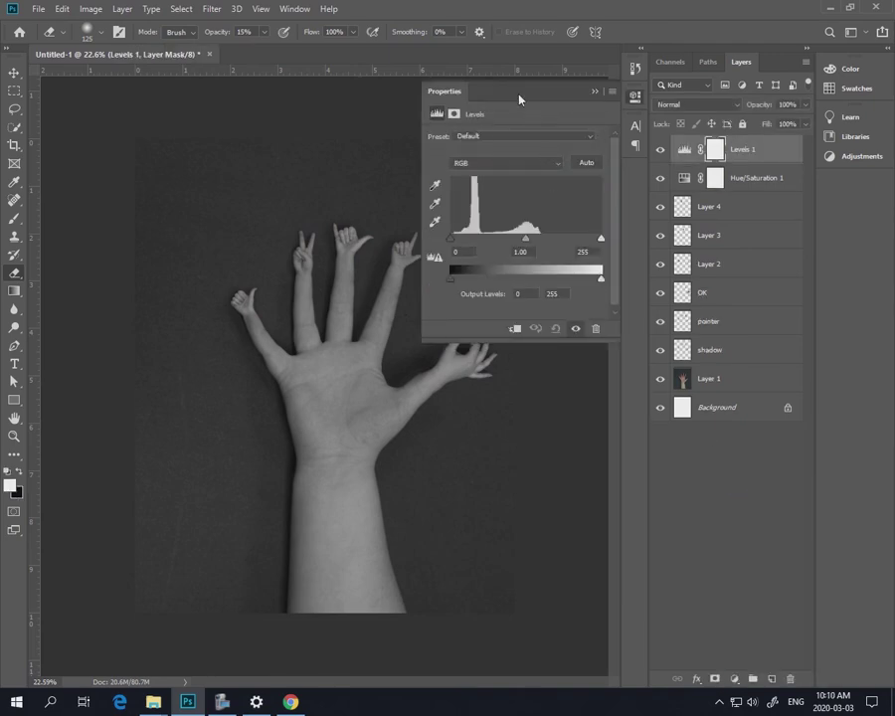
drag(513, 94, 523, 95)
drag(463, 242, 474, 243)
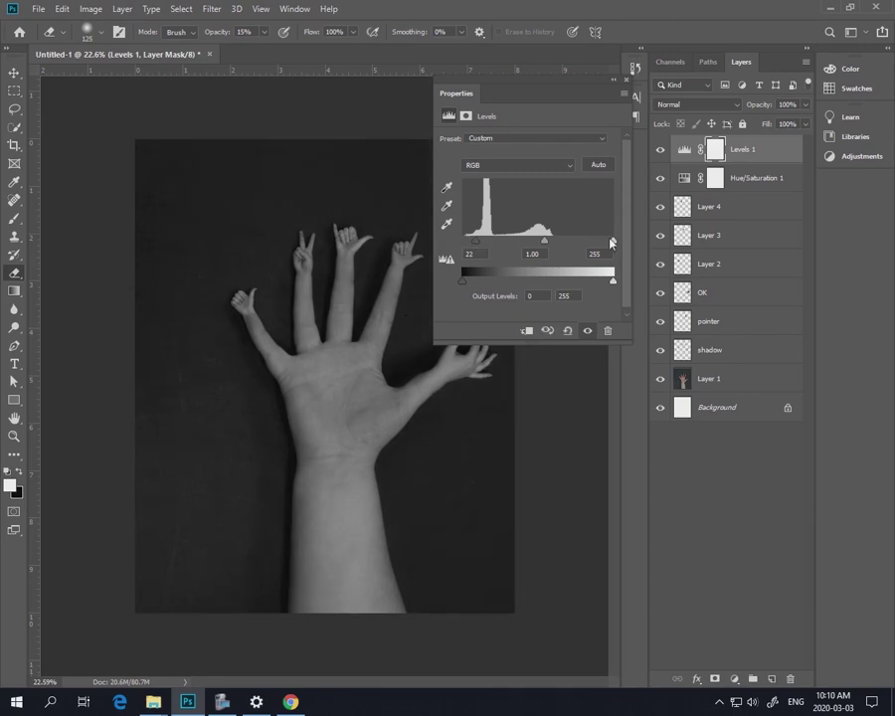
drag(612, 242, 584, 242)
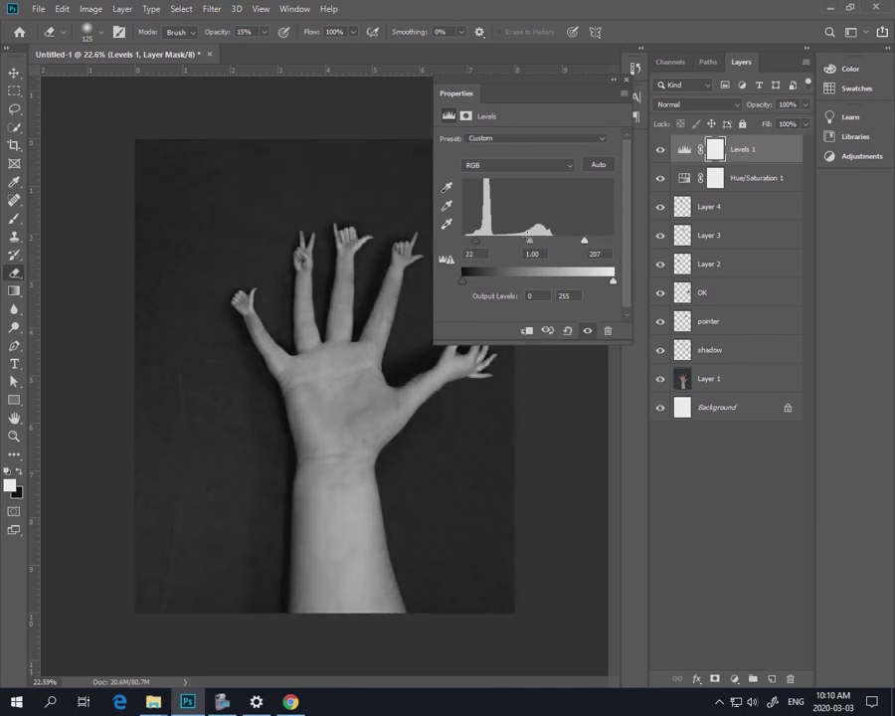
drag(529, 241, 529, 250)
click(627, 79)
click(700, 507)
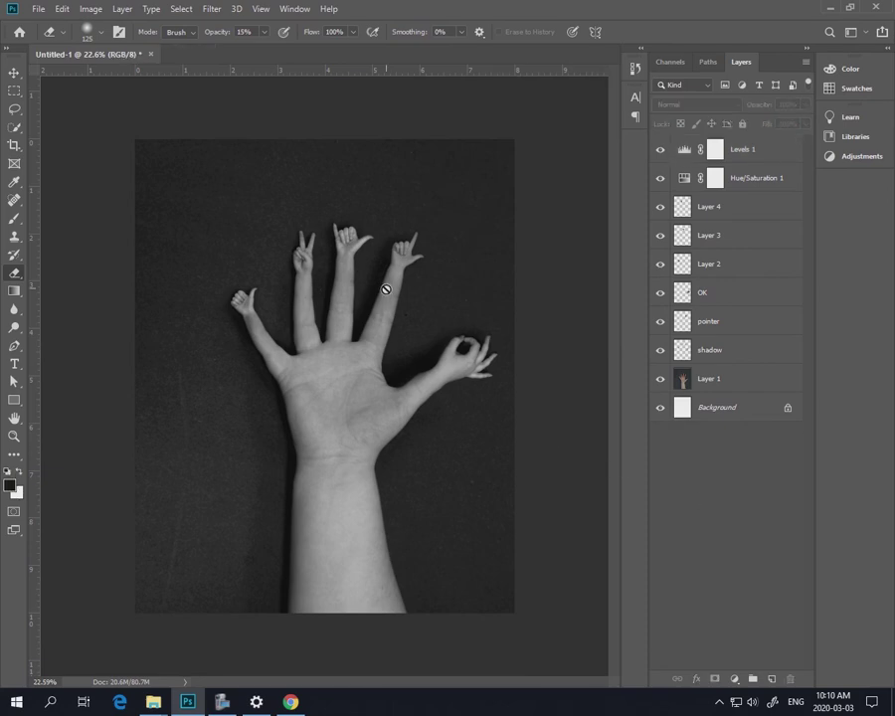